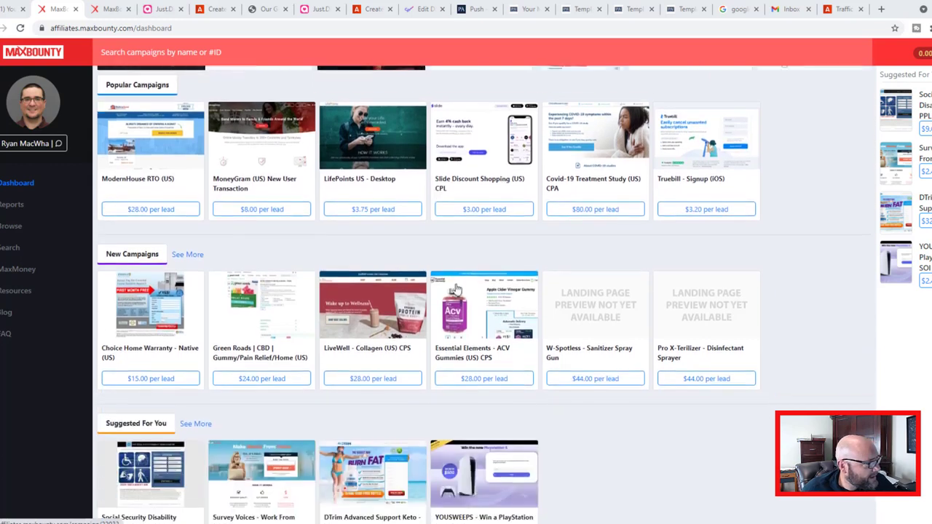
# Step: Switch from the MaxBounty dashboard to Adsterra, check the campaign creation forms and open the traffic chart
pyautogui.scroll(2, 542, 413)
pyautogui.scroll(1, 543, 412)
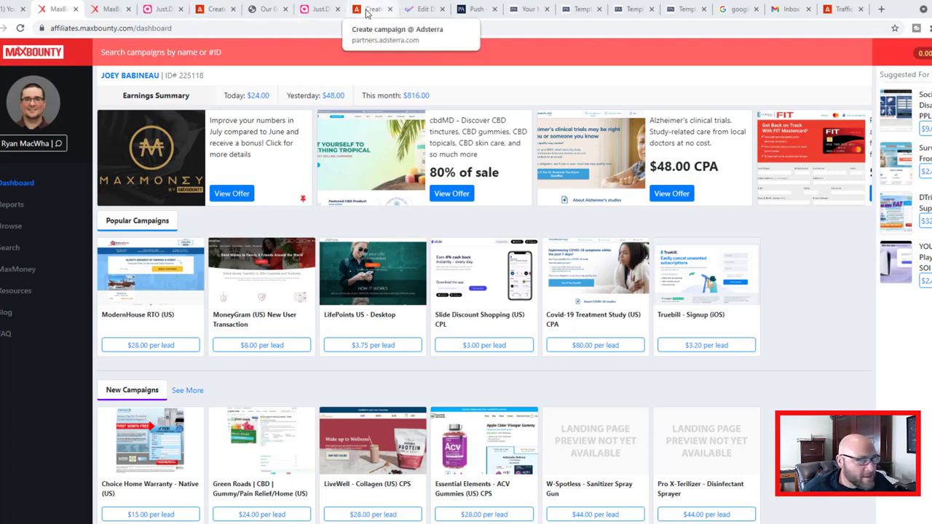
pyautogui.click(367, 10)
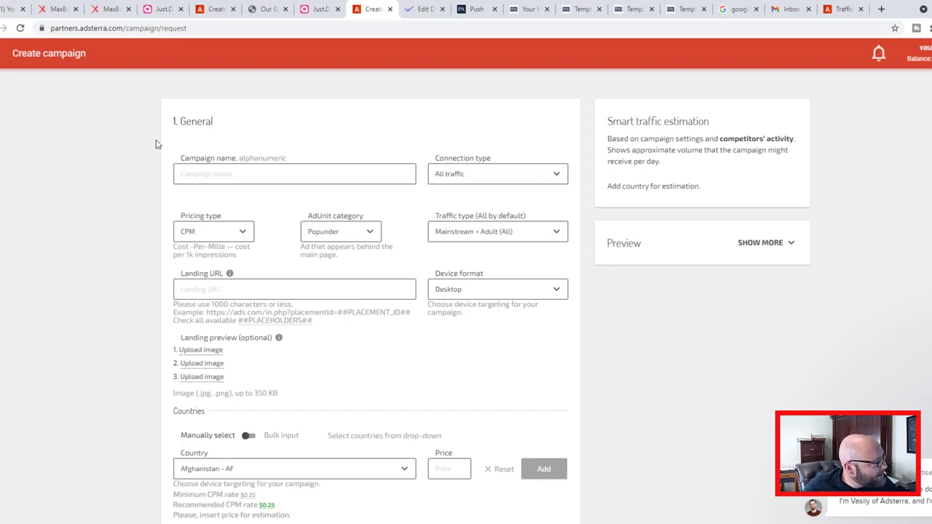
pyautogui.click(211, 11)
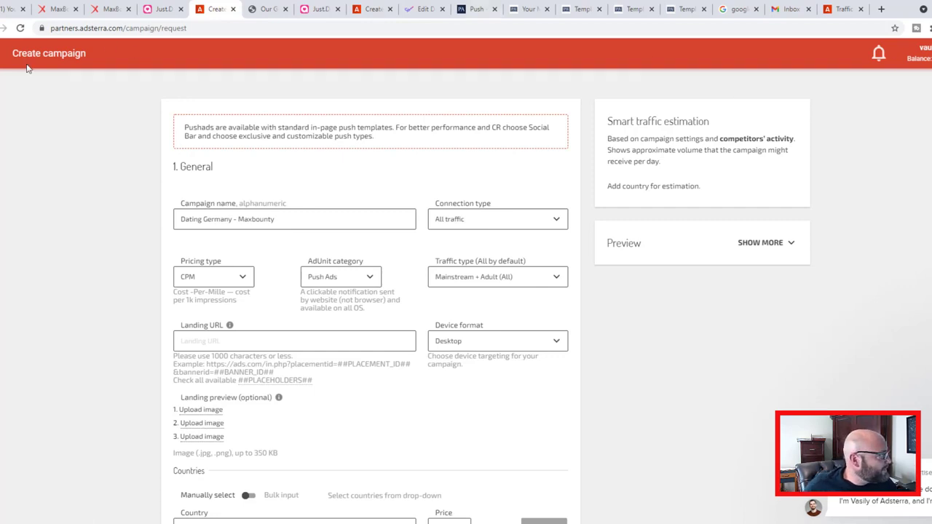
pyautogui.hotkey('ctrl', '9')
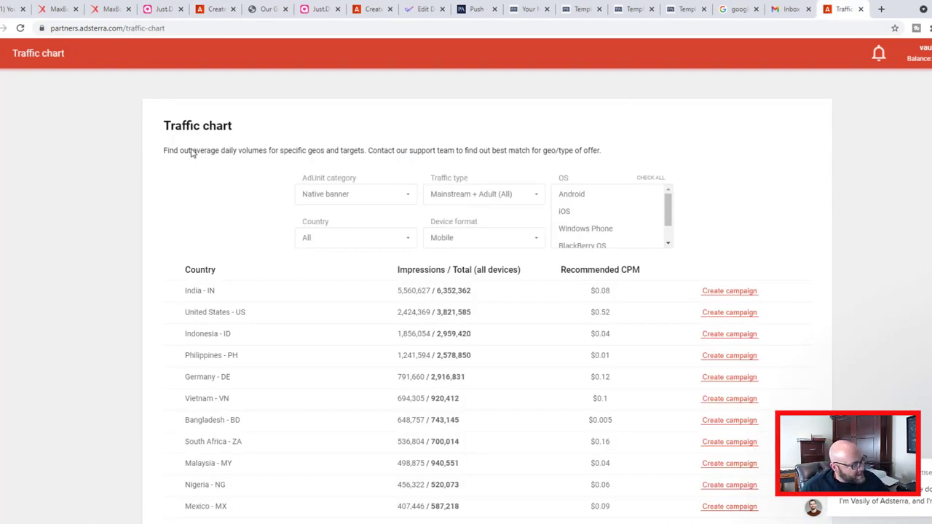
pyautogui.moveTo(150, 125); pyautogui.dragTo(251, 132)
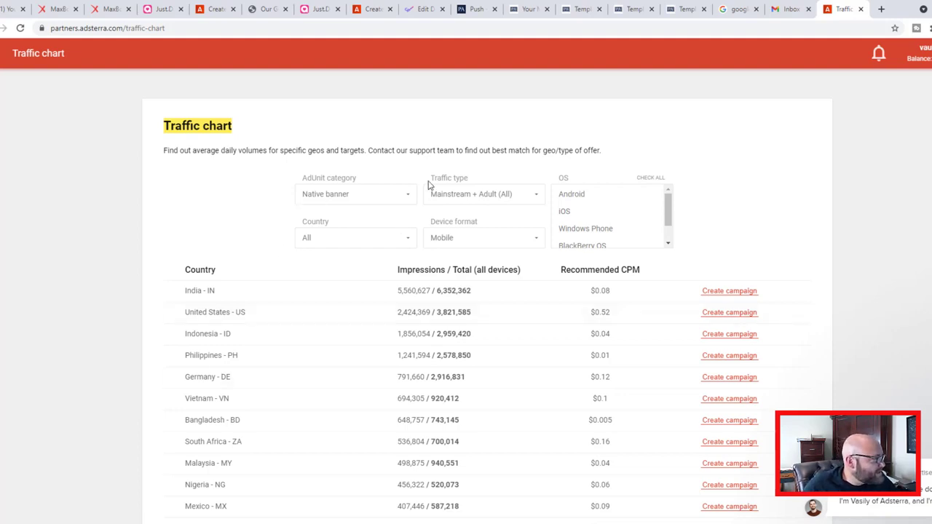
# Step: Filter the Adsterra traffic chart to the Native banner ad unit and the Desktop device format
pyautogui.click(362, 198)
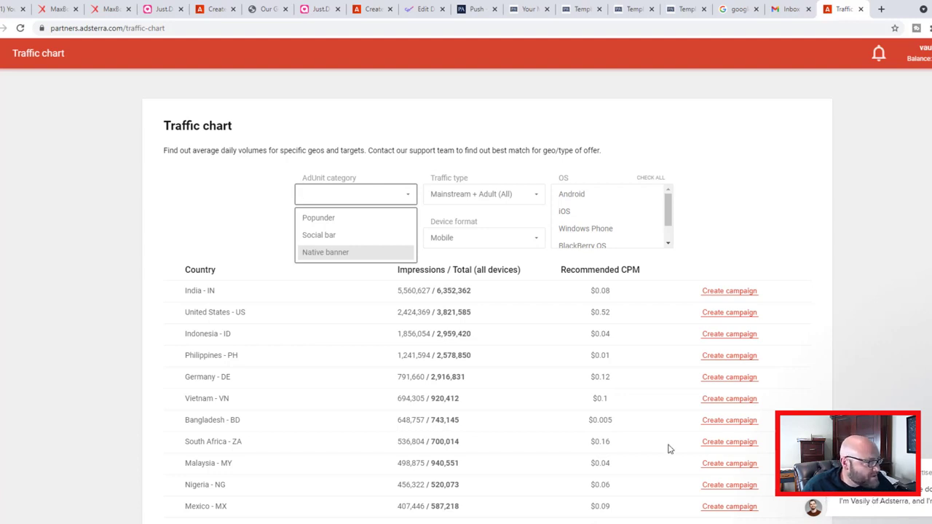
pyautogui.press('Return')
pyautogui.click(446, 240)
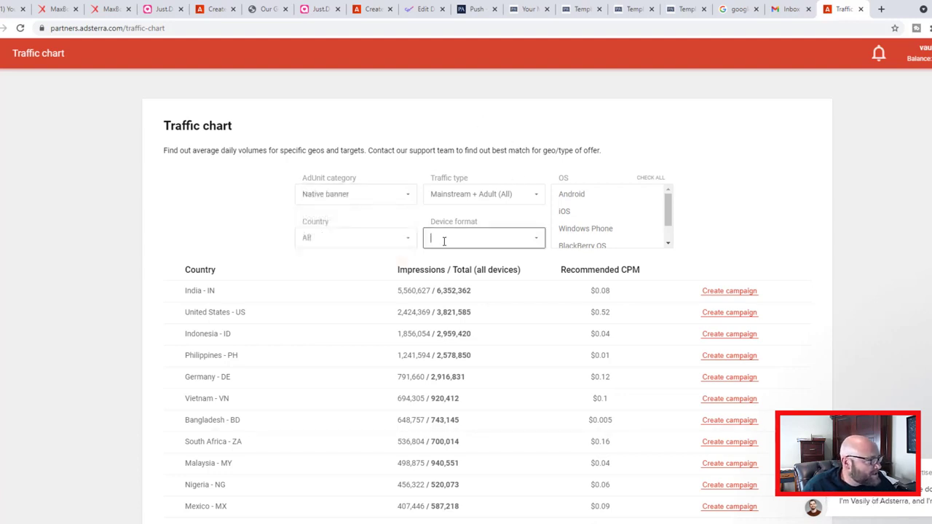
pyautogui.click(442, 262)
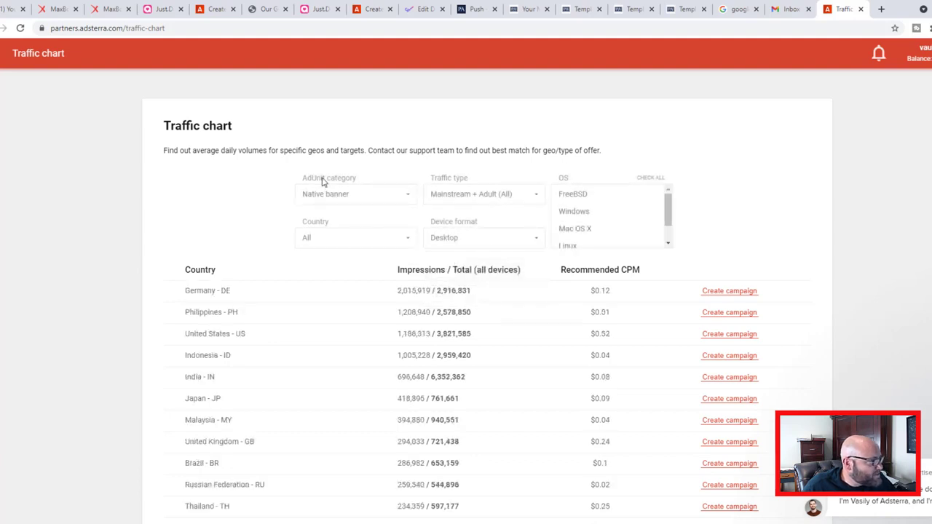
# Step: Examine the Germany and United States rows of the traffic chart as possible target countries
pyautogui.moveTo(173, 291); pyautogui.dragTo(243, 304)
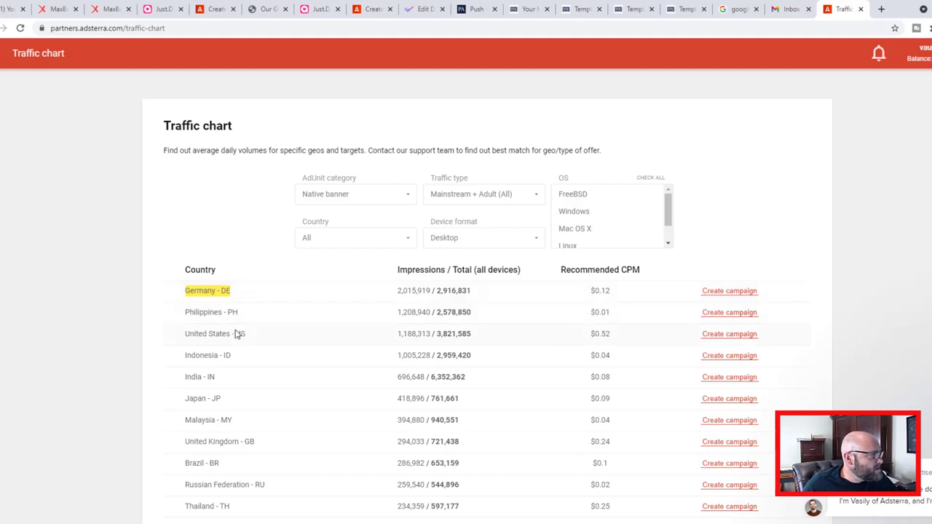
pyautogui.moveTo(247, 336); pyautogui.dragTo(183, 338)
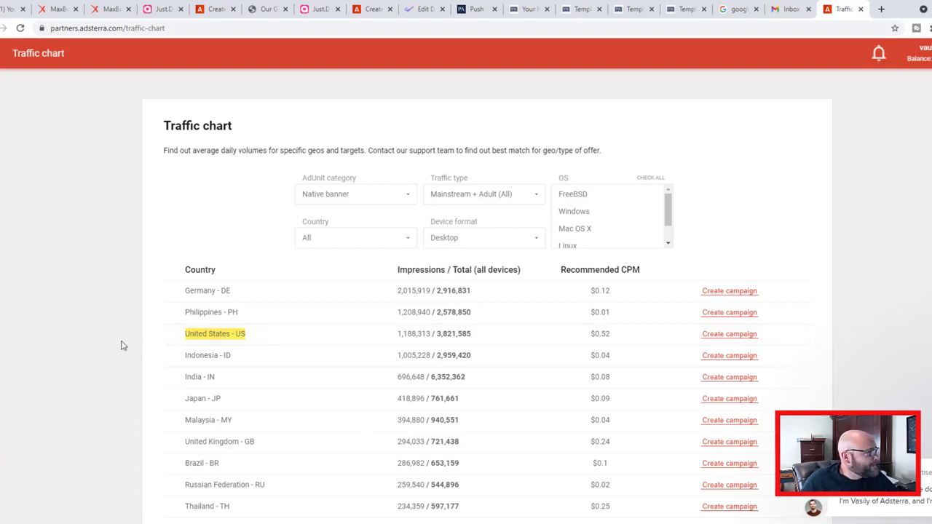
pyautogui.click(97, 319)
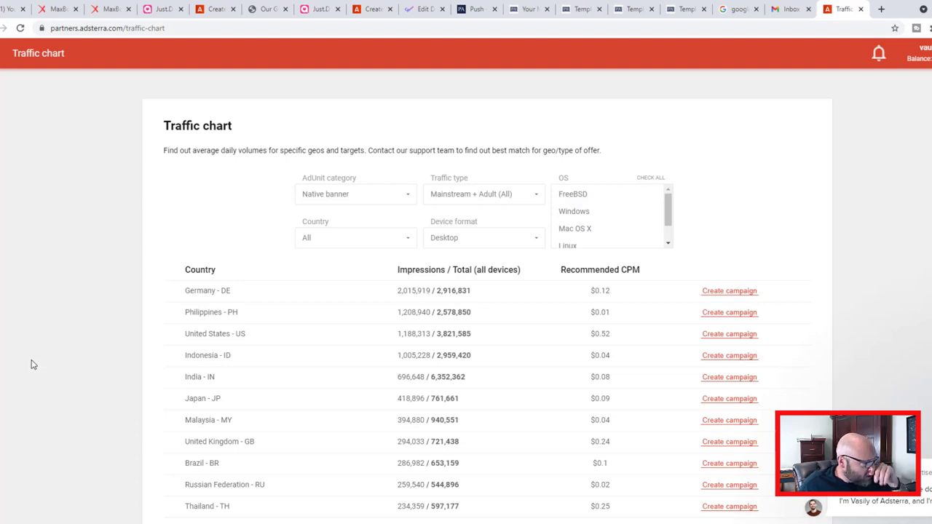
pyautogui.moveTo(238, 293); pyautogui.dragTo(172, 304)
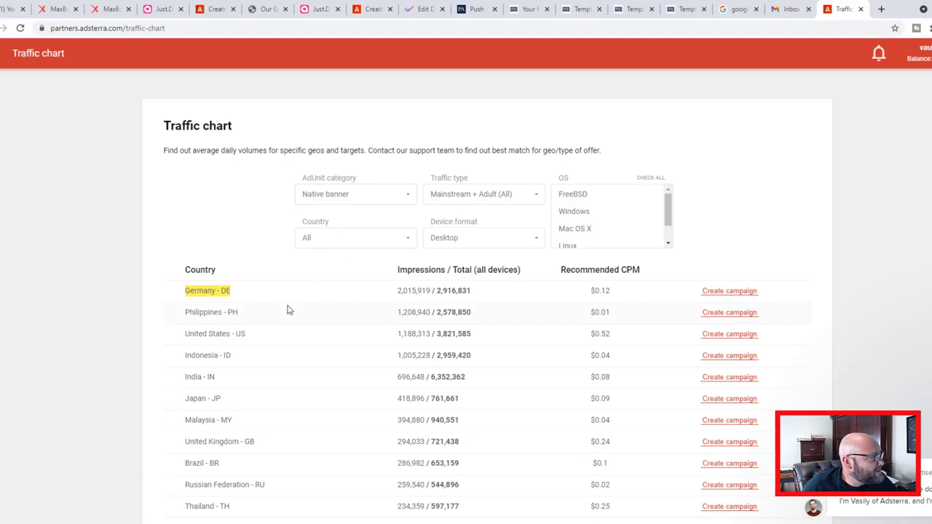
pyautogui.moveTo(226, 292); pyautogui.dragTo(176, 297)
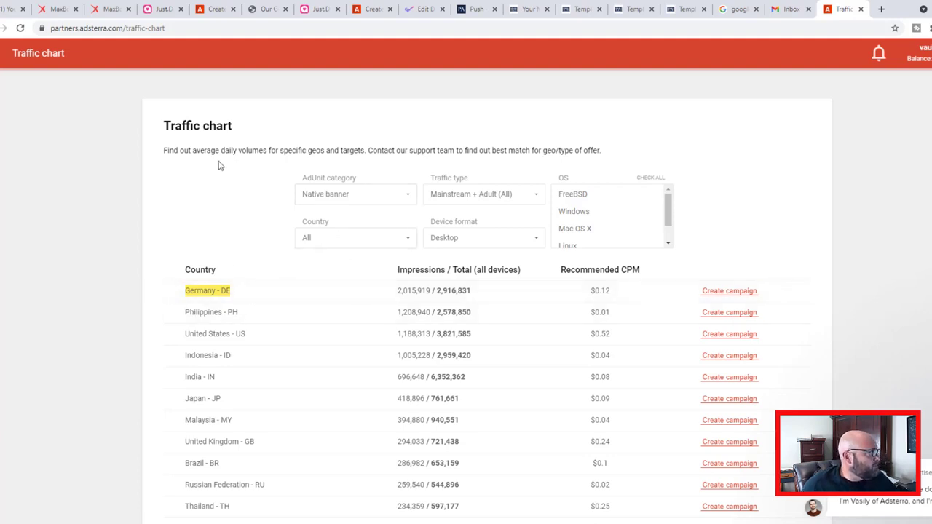
# Step: Switch to MaxBounty, open its campaign search and look through the countries offered in the geography filter
pyautogui.click(59, 10)
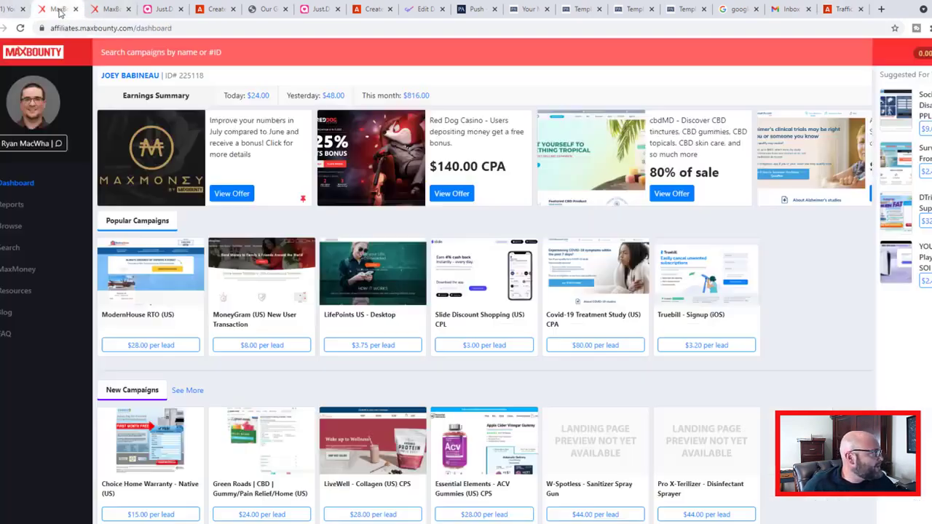
pyautogui.click(9, 248)
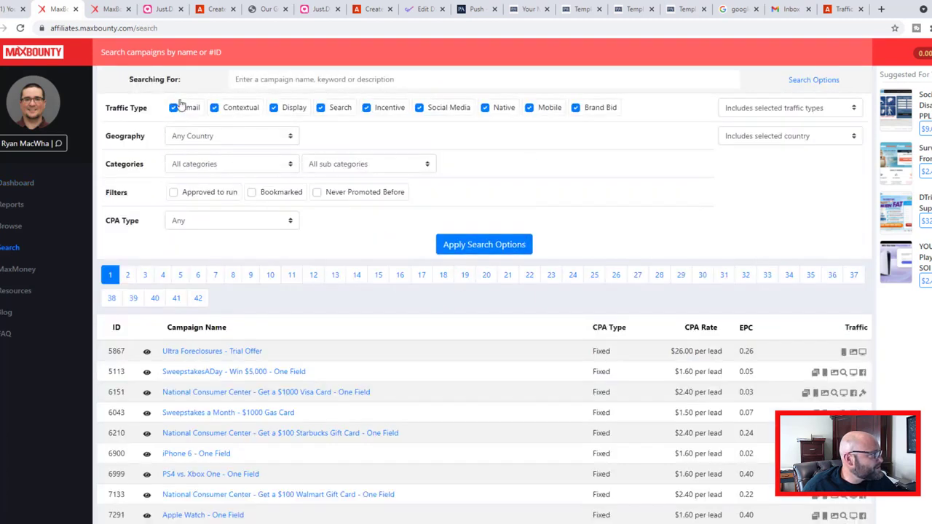
pyautogui.click(230, 138)
pyautogui.scroll(-5, 248, 277)
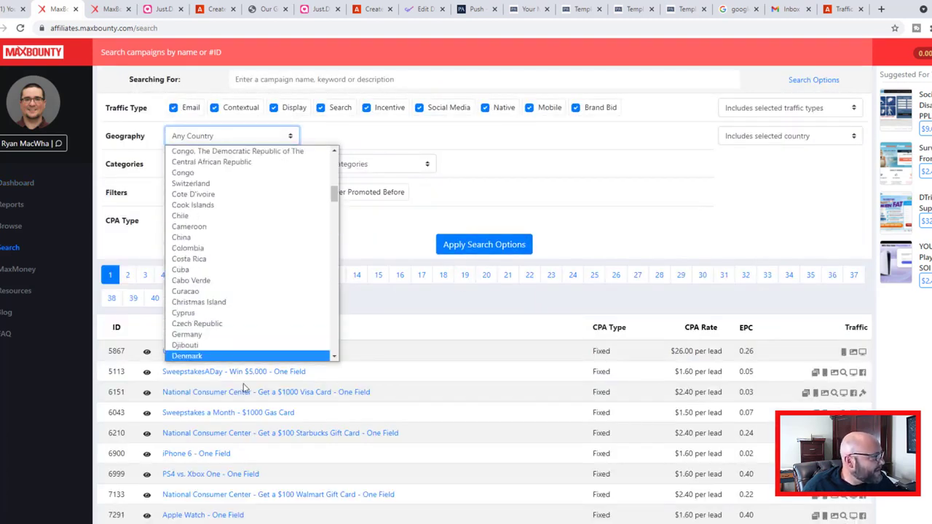
pyautogui.click(633, 216)
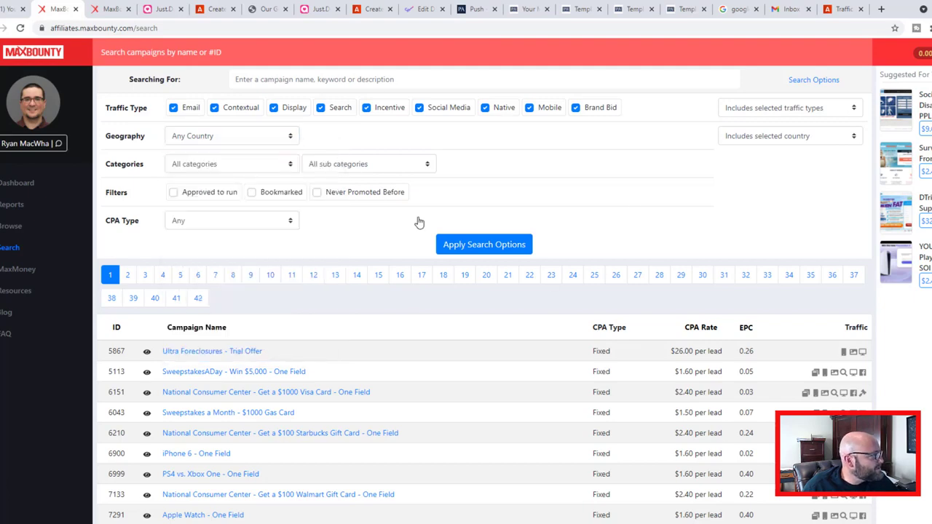
# Step: Examine the CPA rate and network EPC of the Just.Dating (DE) desktop campaign on MaxBounty
pyautogui.hotkey('ctrl', 'Tab')
pyautogui.scroll(1, 190, 154)
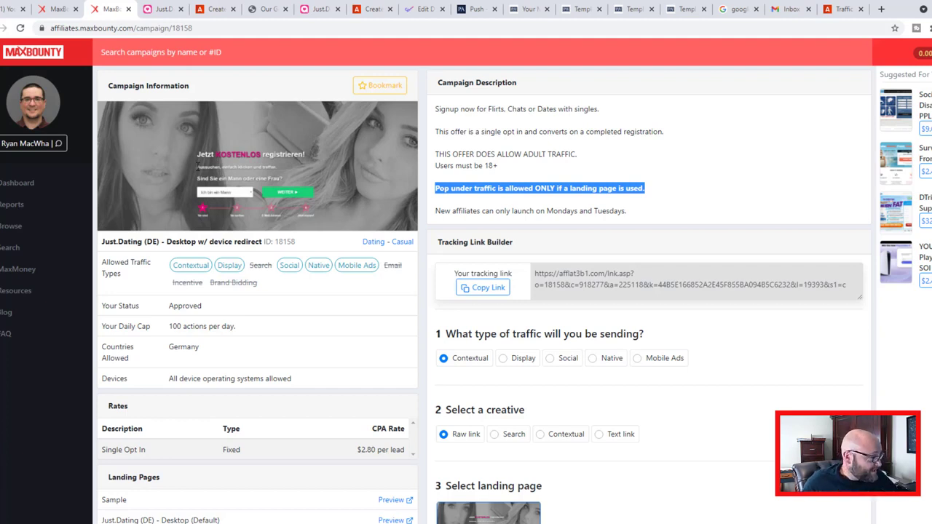
pyautogui.scroll(-1, 193, 370)
pyautogui.moveTo(357, 378)
pyautogui.mouseDown()
pyautogui.moveTo(405, 378)
pyautogui.moveTo(356, 380)
pyautogui.mouseUp()
pyautogui.click(400, 377)
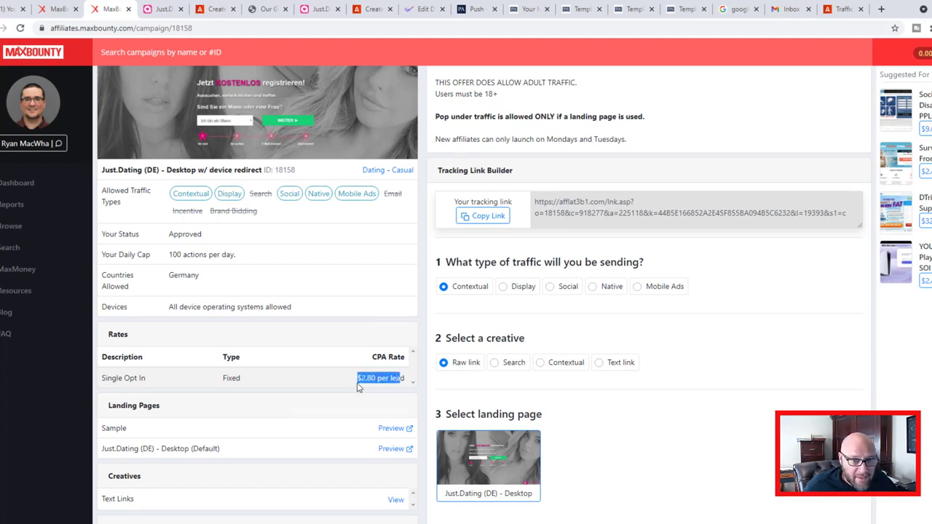
pyautogui.click(357, 387)
pyautogui.scroll(-2, 348, 386)
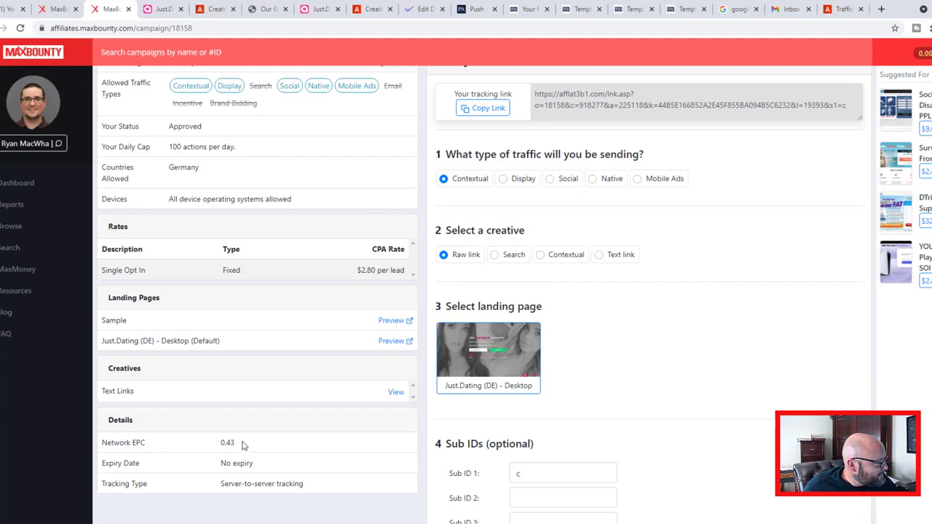
pyautogui.moveTo(243, 446); pyautogui.dragTo(216, 439)
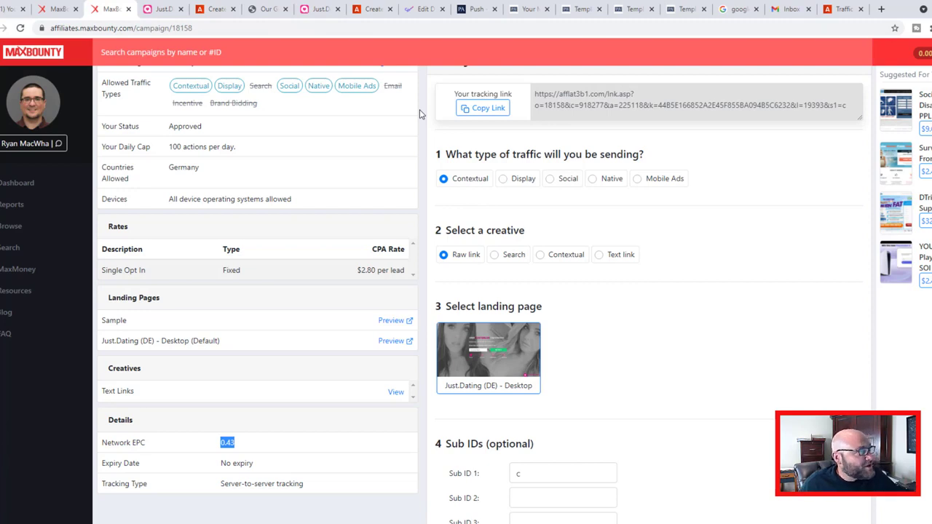
# Step: Switch to the Powerhouse Affiliate forum and look through the thread "Push - Adsterra Follow Along - Dating Germany"
pyautogui.click(480, 14)
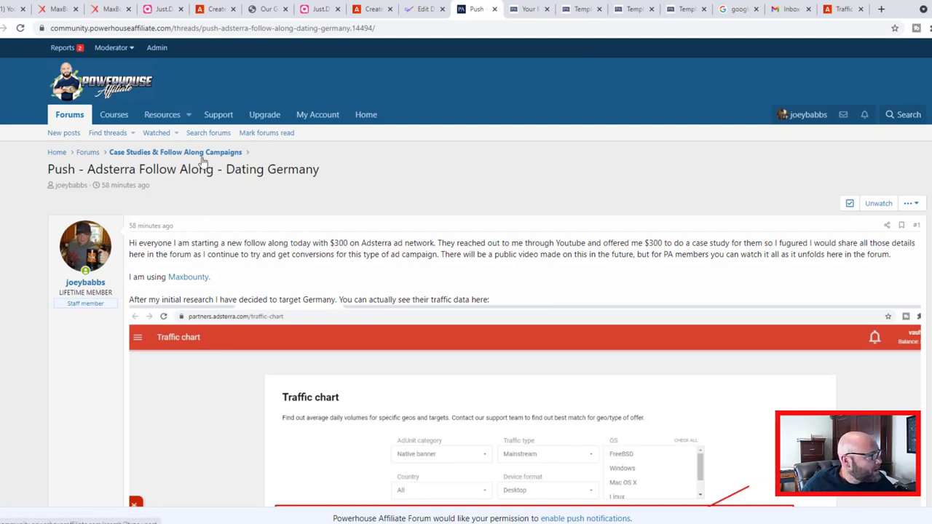
pyautogui.moveTo(44, 168); pyautogui.dragTo(342, 188)
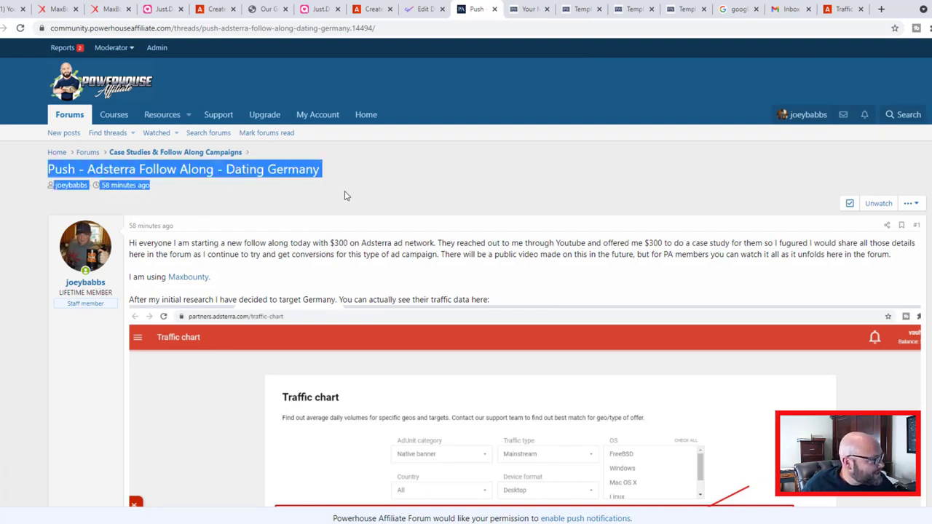
pyautogui.scroll(-1, 260, 274)
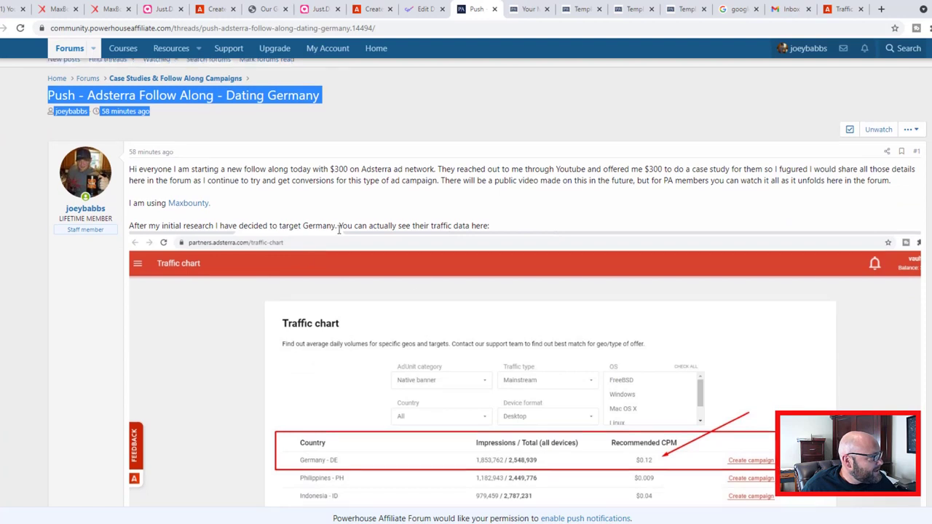
pyautogui.scroll(-3, 335, 291)
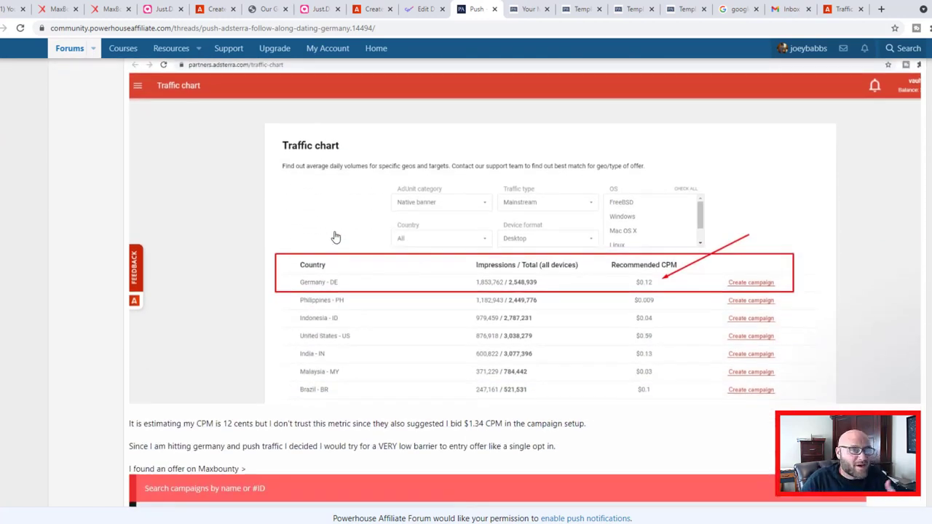
pyautogui.scroll(4, 225, 272)
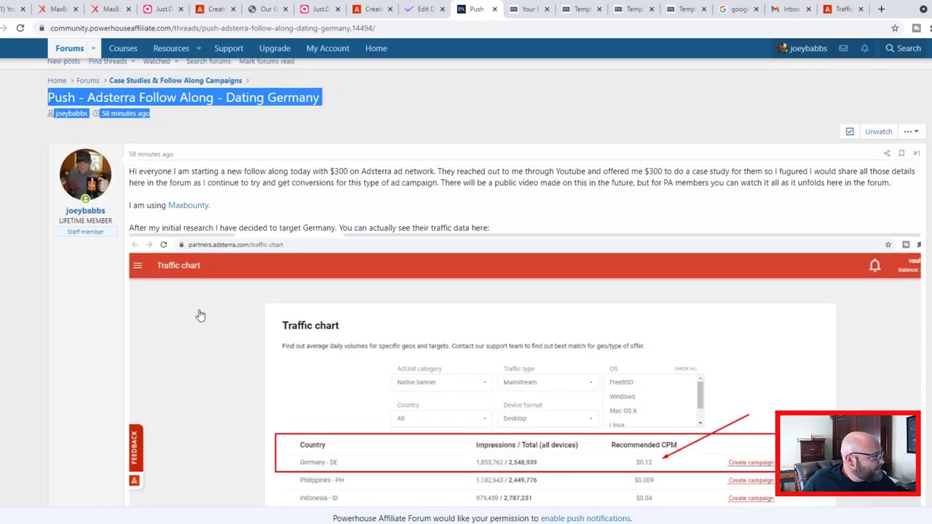
pyautogui.click(25, 253)
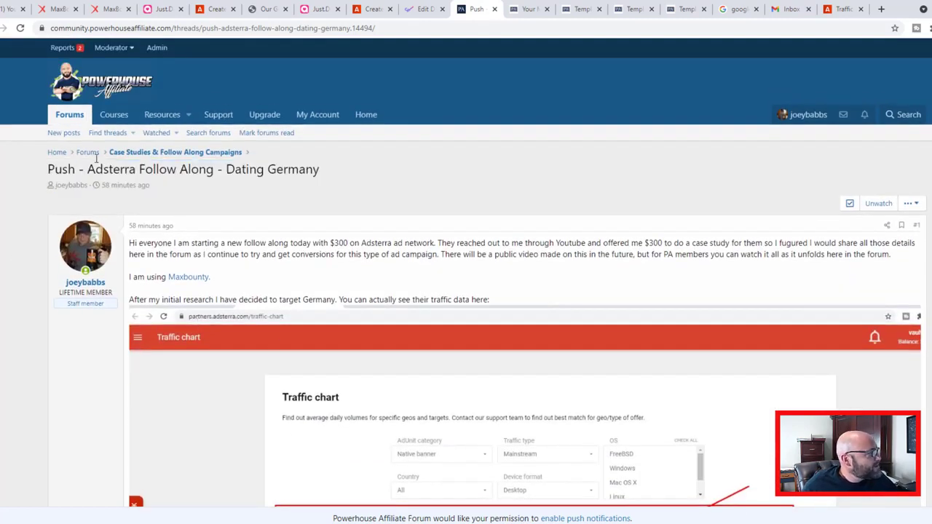
# Step: Open the Case Studies & Follow Along Campaigns forum and look through its thread list
pyautogui.click(160, 154)
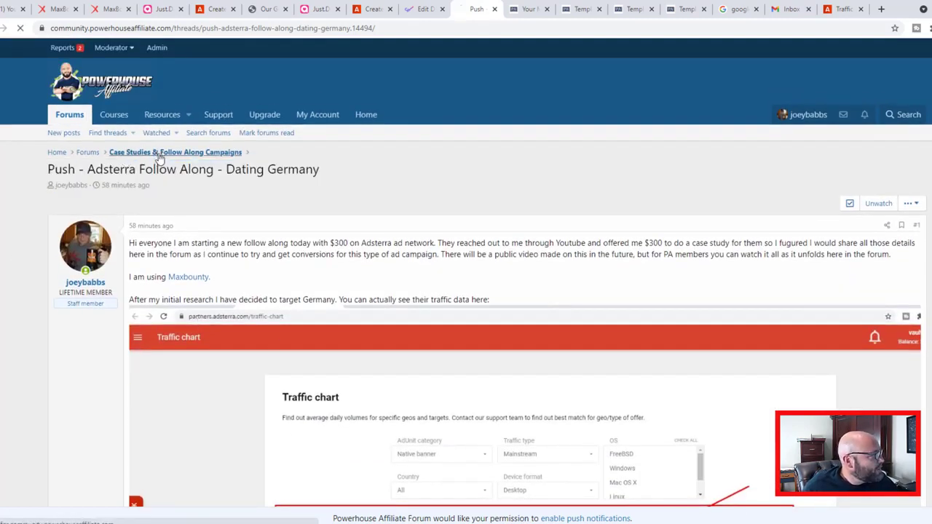
pyautogui.scroll(-2, 203, 301)
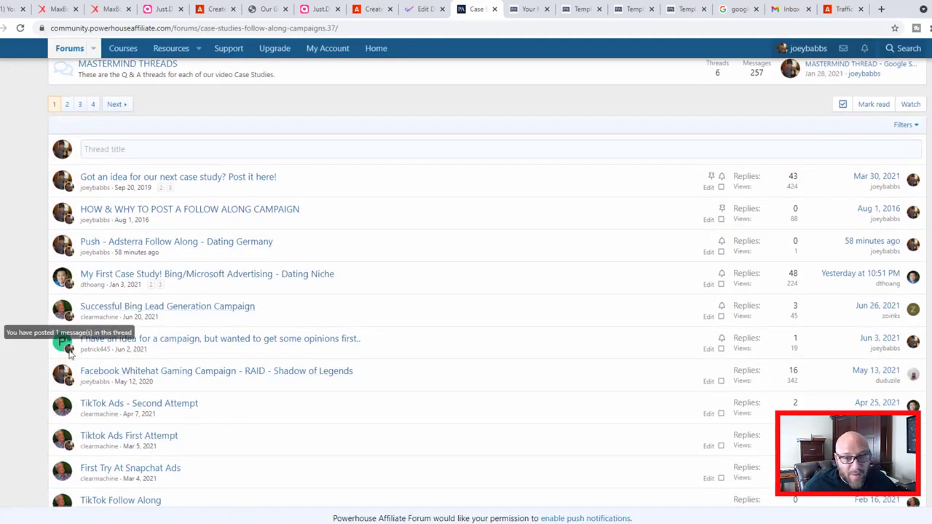
pyautogui.scroll(2, 70, 352)
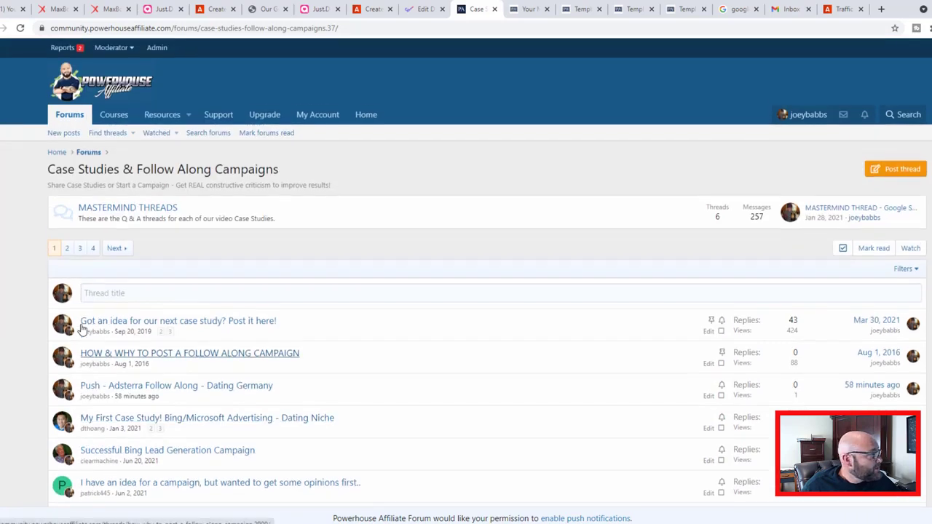
pyautogui.moveTo(82, 329)
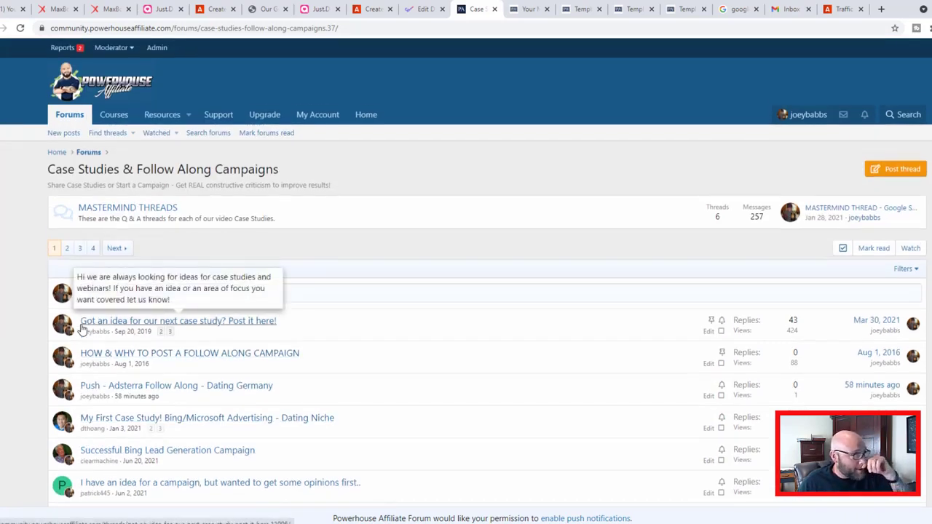
# Step: Return to the Just.Dating (DE) campaign on MaxBounty and review its approval status, allowed countries and description
pyautogui.click(111, 8)
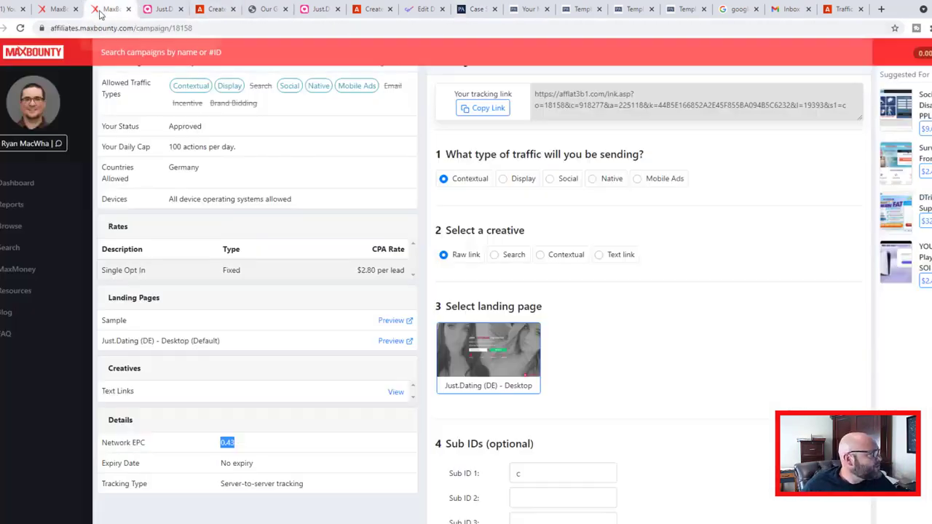
pyautogui.scroll(3, 276, 308)
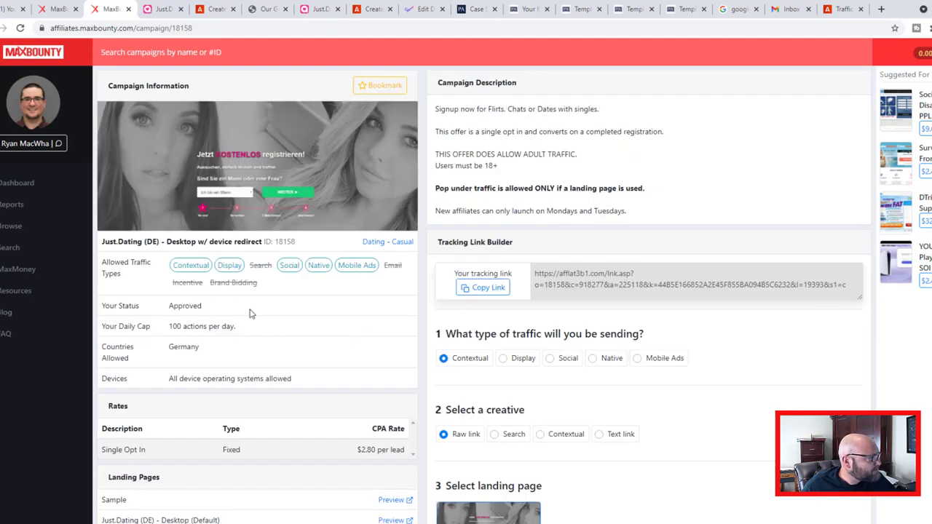
pyautogui.doubleClick(170, 306)
pyautogui.moveTo(222, 351); pyautogui.dragTo(159, 346)
pyautogui.moveTo(460, 188); pyautogui.dragTo(598, 186)
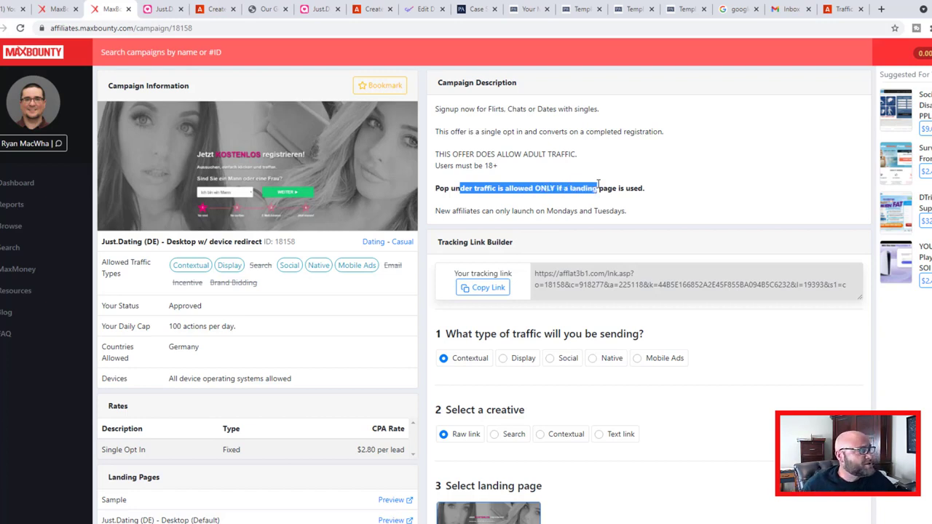
pyautogui.moveTo(460, 109); pyautogui.dragTo(563, 106)
pyautogui.moveTo(450, 132); pyautogui.dragTo(602, 132)
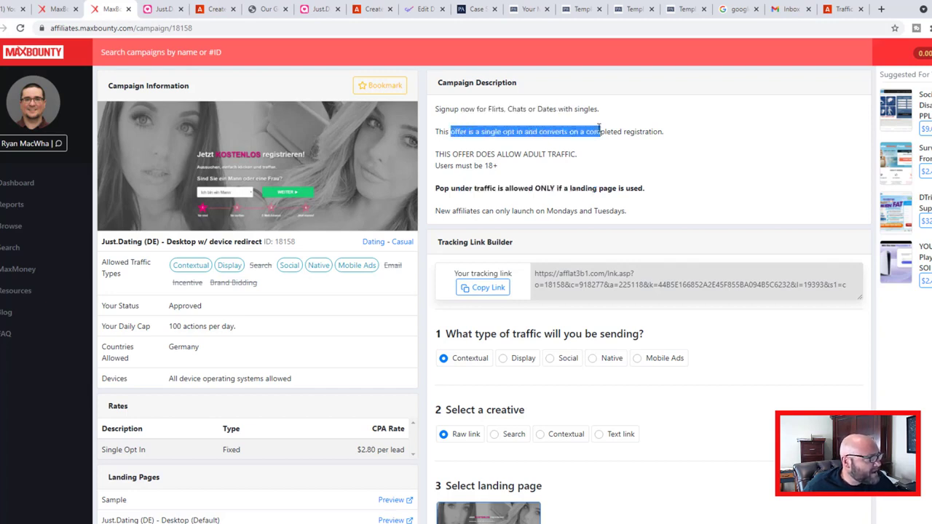
# Step: Check the offer's adult traffic rule on MaxBounty against the traffic type options in the Adsterra traffic chart
pyautogui.moveTo(457, 154); pyautogui.dragTo(575, 154)
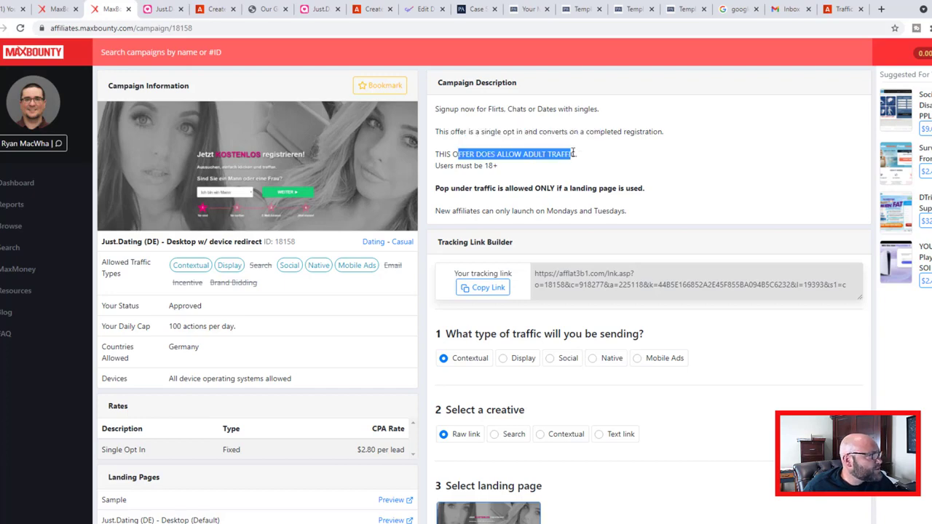
pyautogui.click(579, 156)
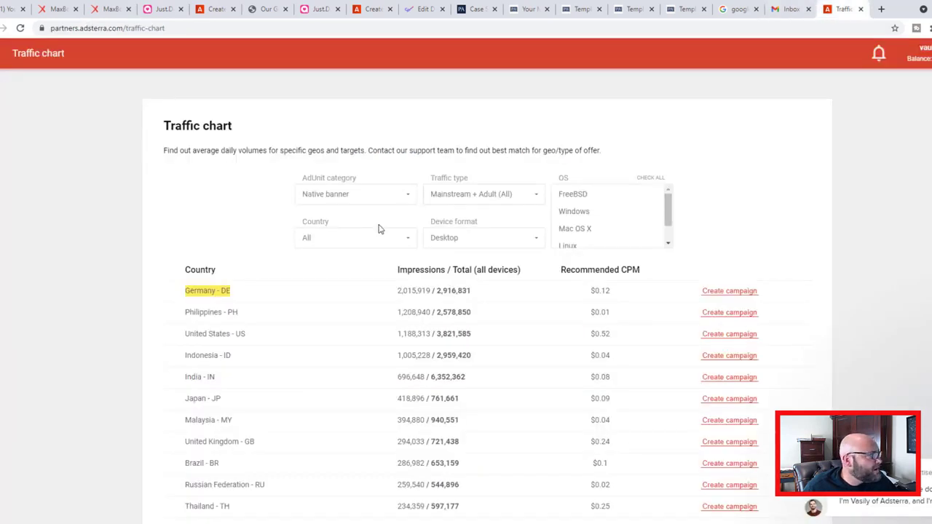
pyautogui.click(489, 195)
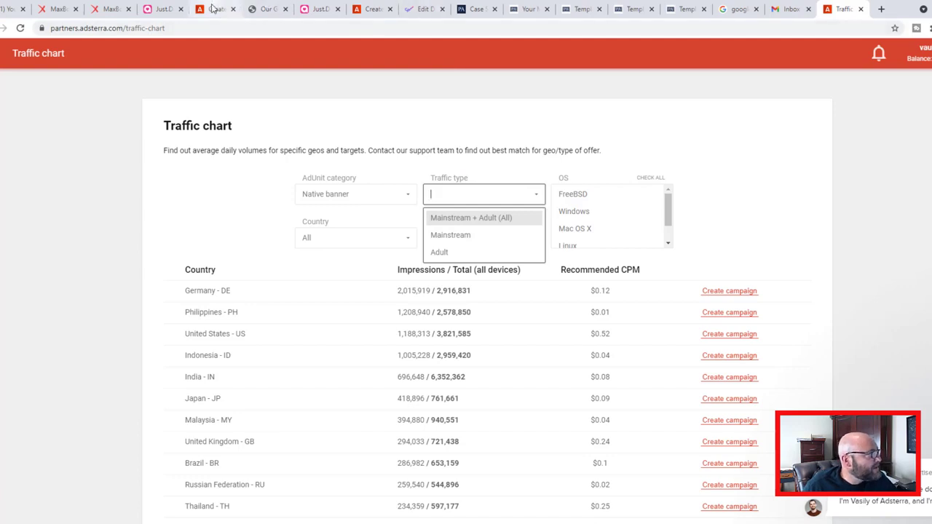
pyautogui.click(108, 10)
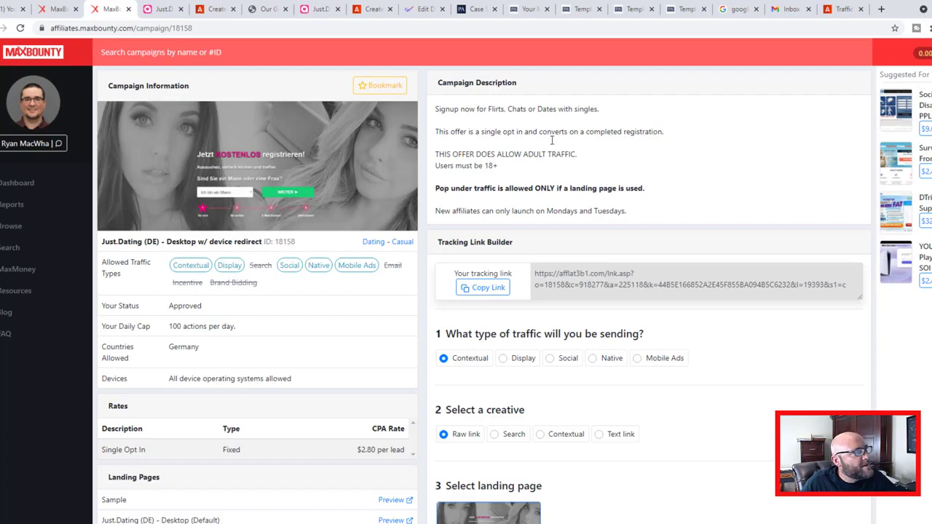
# Step: Switch to the Powerhouse Affiliate templates page and look for the dating landing page templates
pyautogui.click(581, 9)
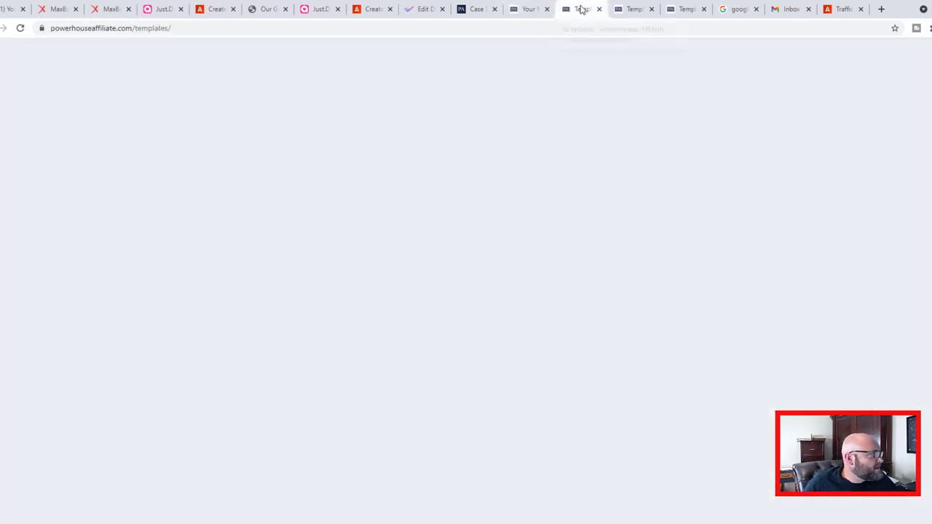
pyautogui.scroll(10, 503, 215)
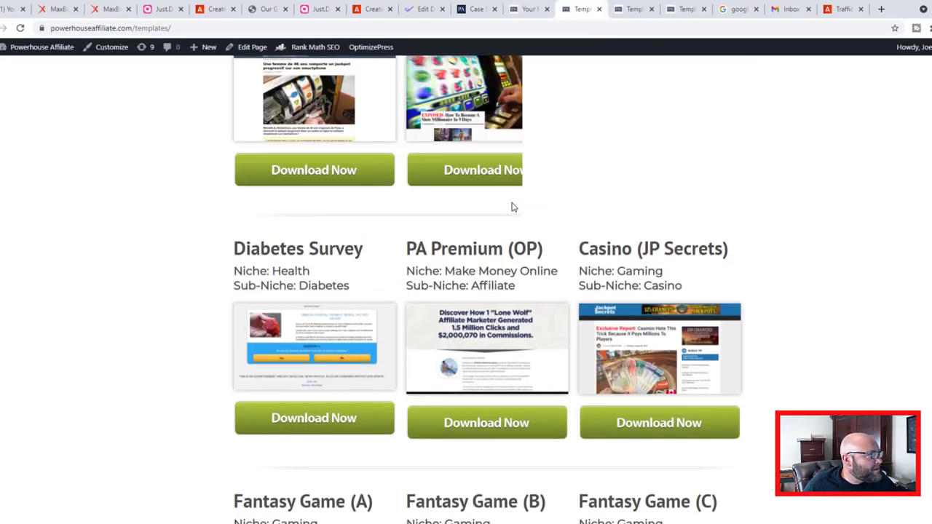
pyautogui.scroll(5, 512, 207)
pyautogui.scroll(-10, 505, 201)
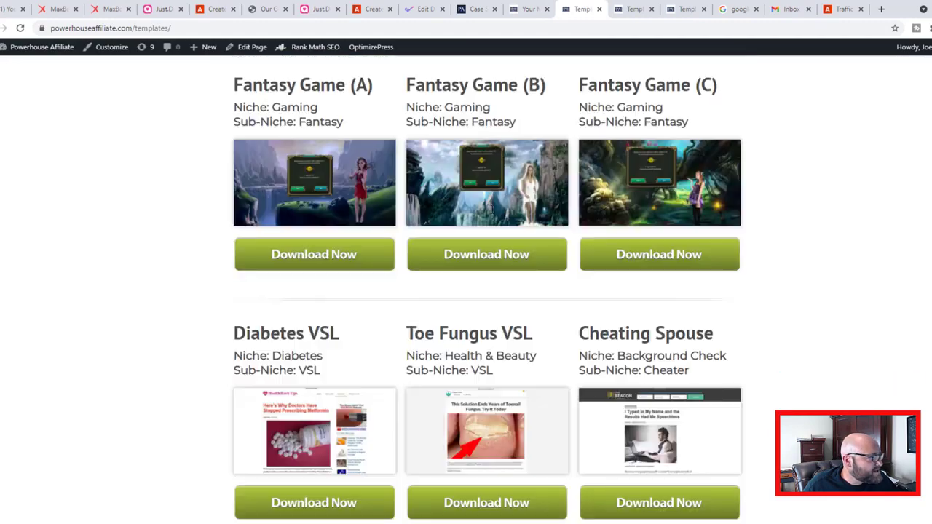
pyautogui.scroll(-4, 490, 217)
pyautogui.scroll(-7, 490, 225)
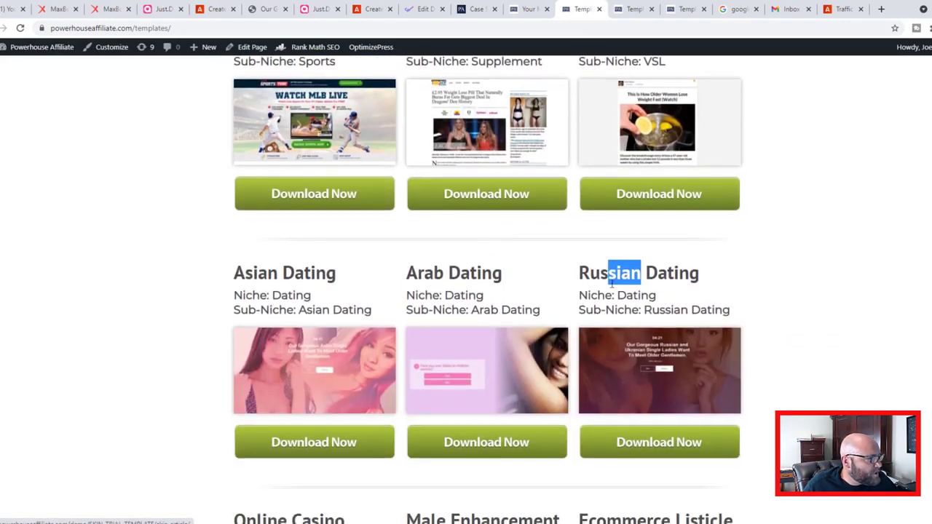
# Step: Examine the Russian Dating template's title, niche and sub-niche
pyautogui.click(611, 286)
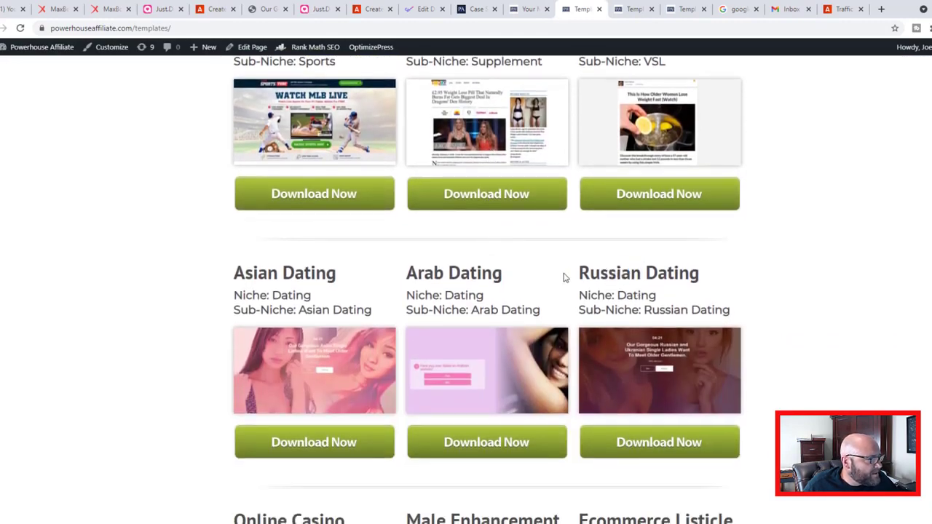
pyautogui.moveTo(578, 273); pyautogui.dragTo(698, 272)
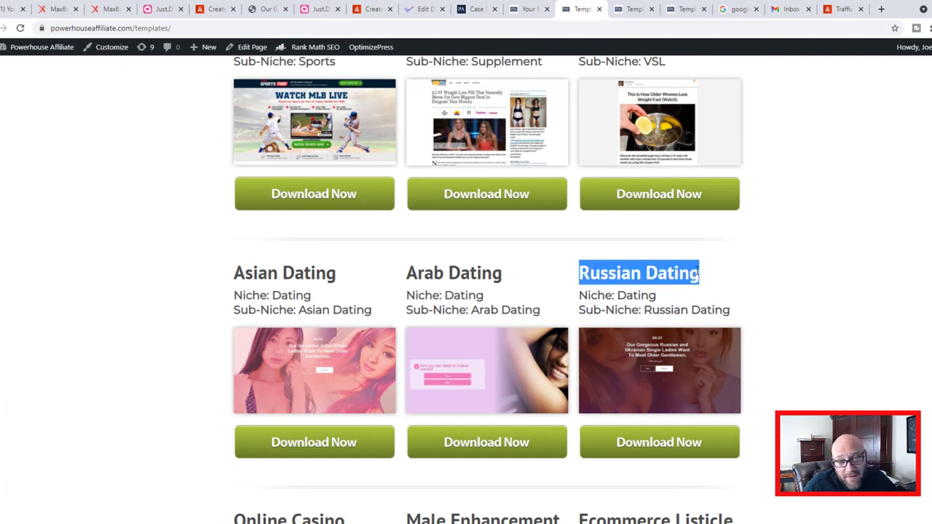
pyautogui.moveTo(589, 295); pyautogui.dragTo(645, 296)
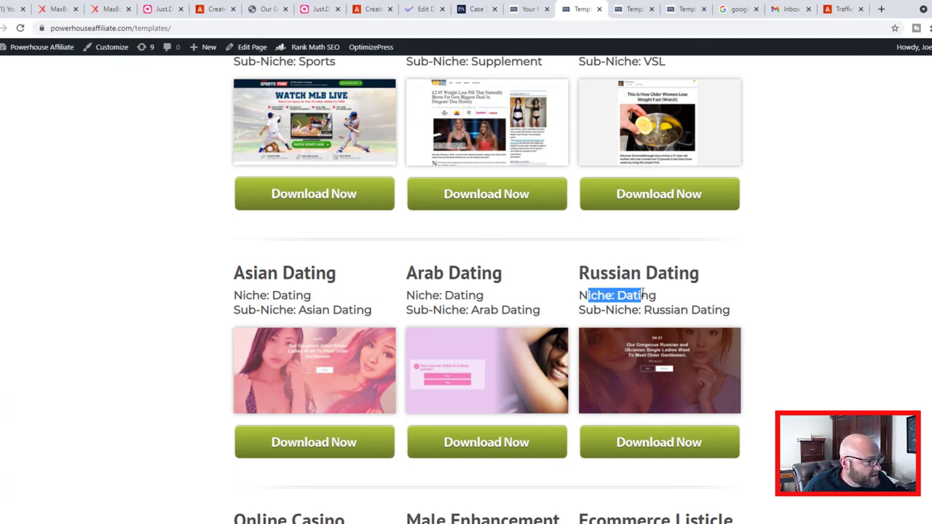
pyautogui.click(645, 295)
pyautogui.moveTo(589, 273); pyautogui.dragTo(643, 318)
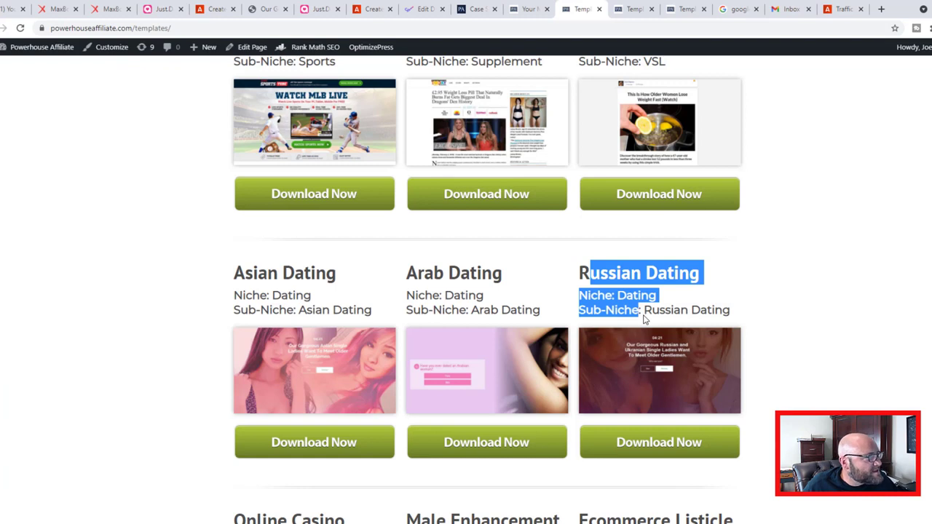
pyautogui.click(182, 209)
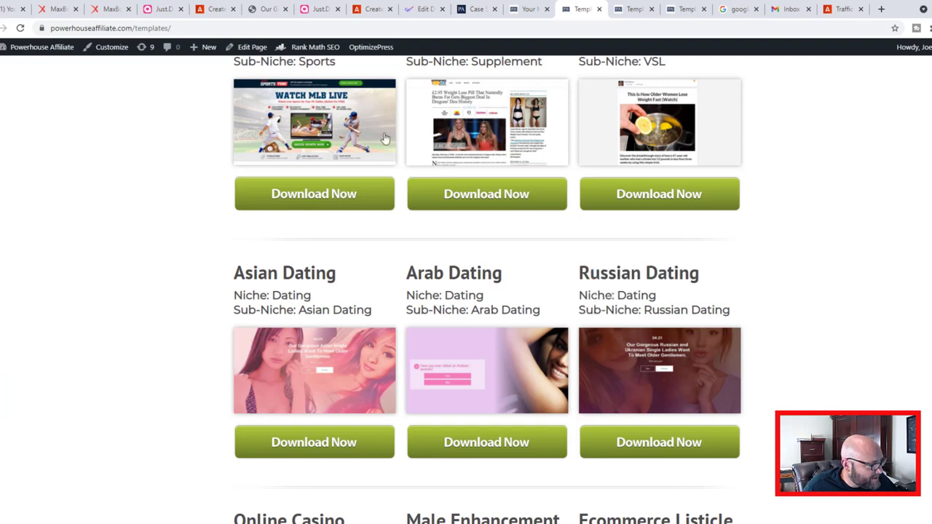
pyautogui.moveTo(619, 256); pyautogui.dragTo(676, 311)
pyautogui.click(591, 264)
pyautogui.click(675, 312)
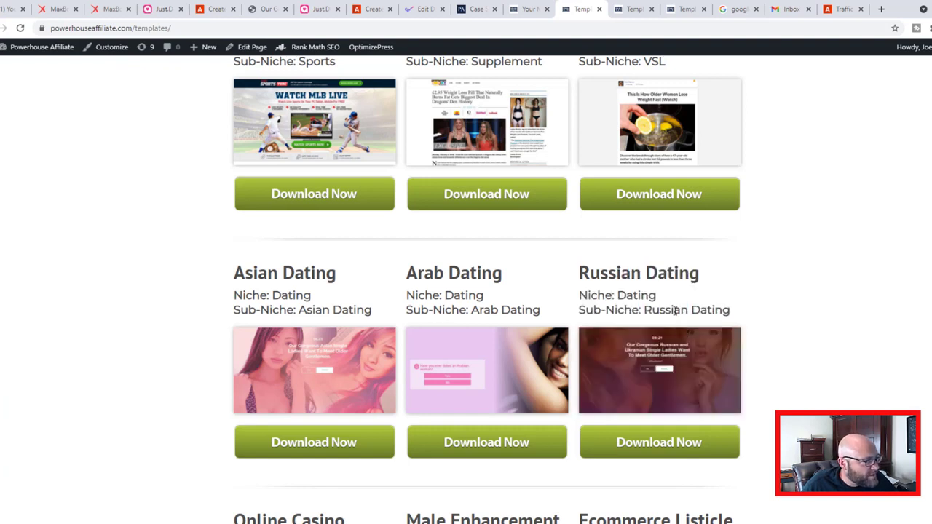
# Step: Switch to the German Just.Dating landing page on vantego.com, reload it, and examine its countdown timer and location-based headline
pyautogui.click(260, 10)
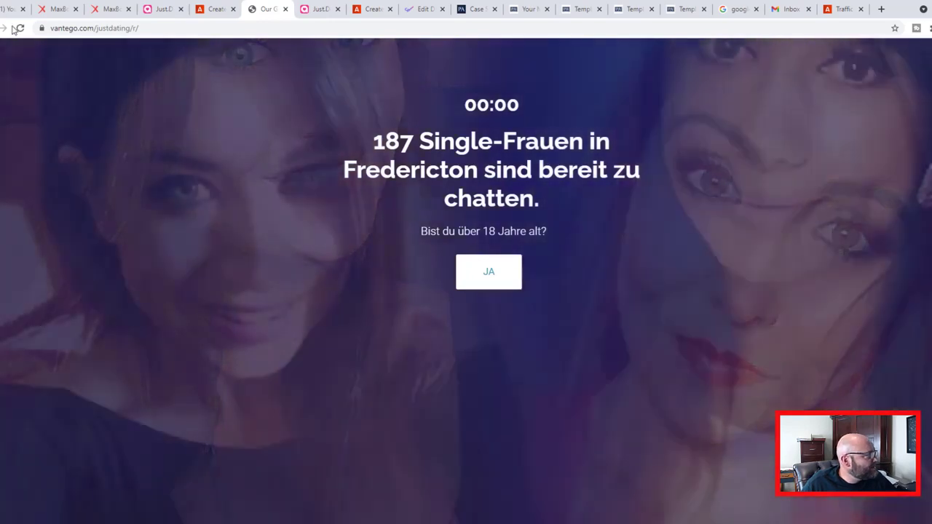
pyautogui.click(20, 28)
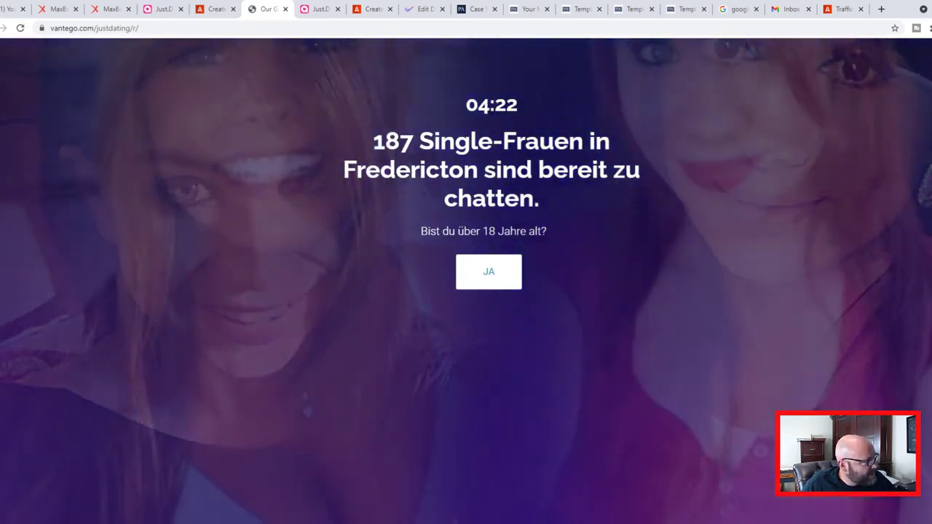
pyautogui.moveTo(467, 105); pyautogui.dragTo(555, 100)
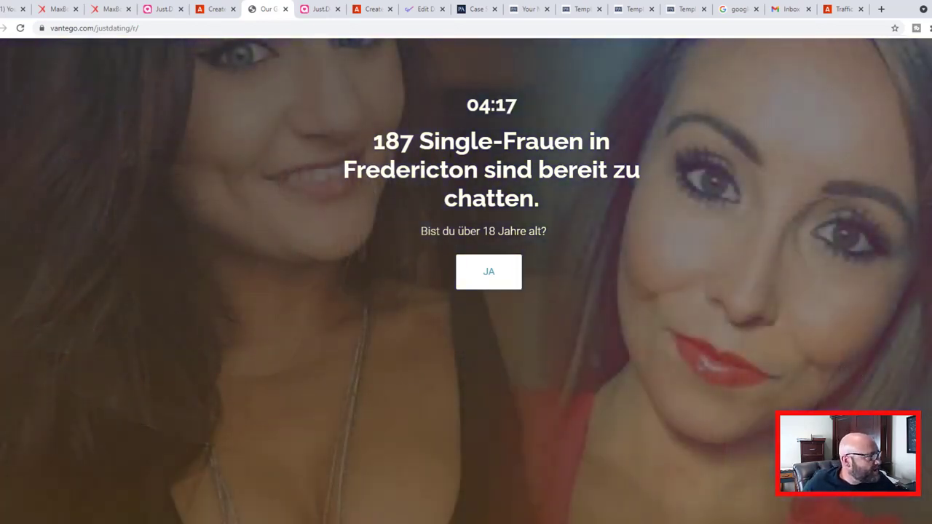
pyautogui.moveTo(344, 177); pyautogui.dragTo(479, 174)
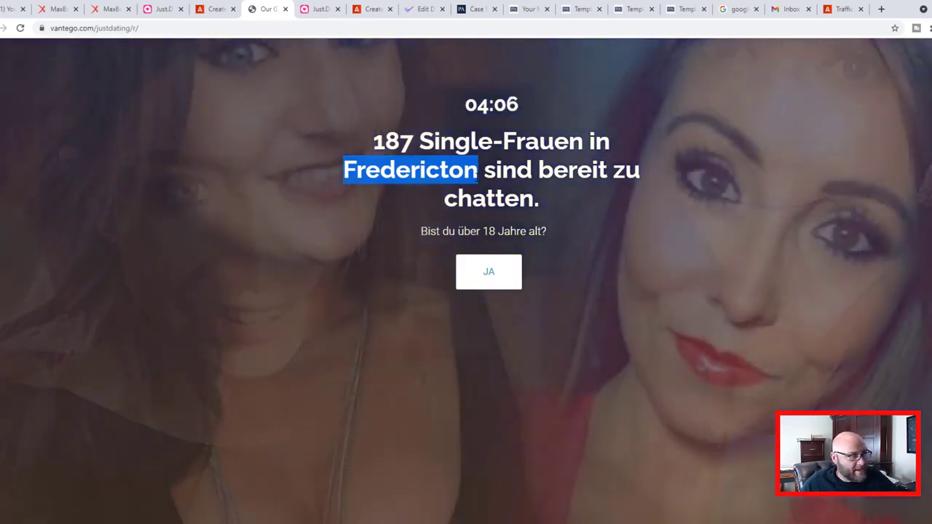
pyautogui.moveTo(374, 143); pyautogui.dragTo(495, 175)
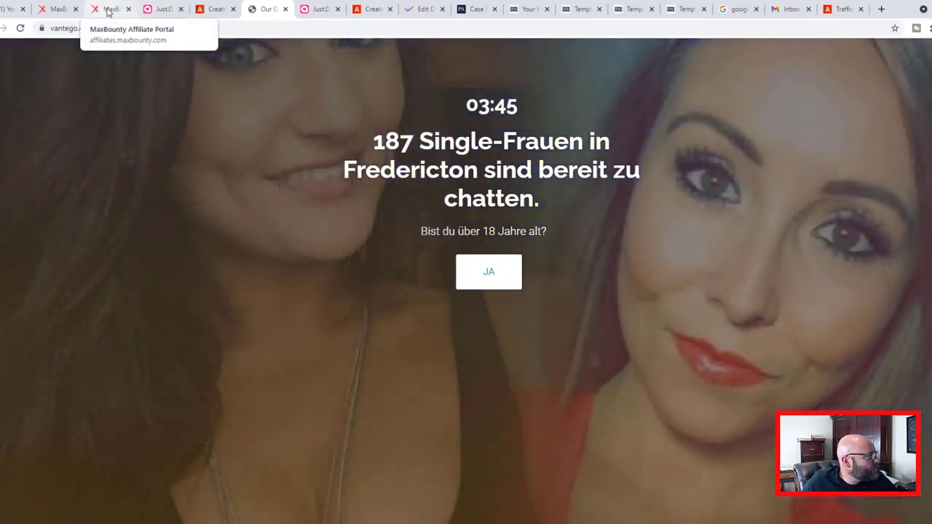
# Step: Revisit the MaxBounty campaign and the Adsterra traffic chart, closing the chart's traffic type options without changing the selection
pyautogui.click(108, 10)
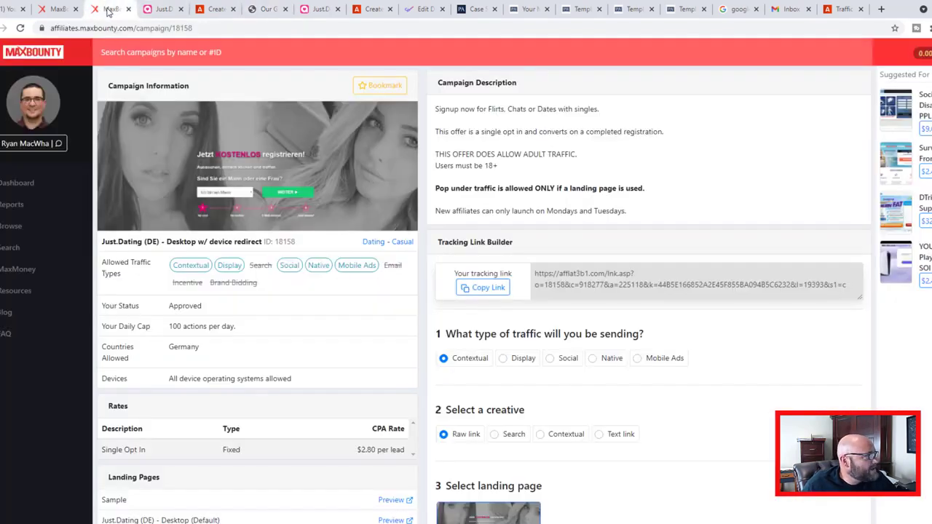
pyautogui.click(837, 10)
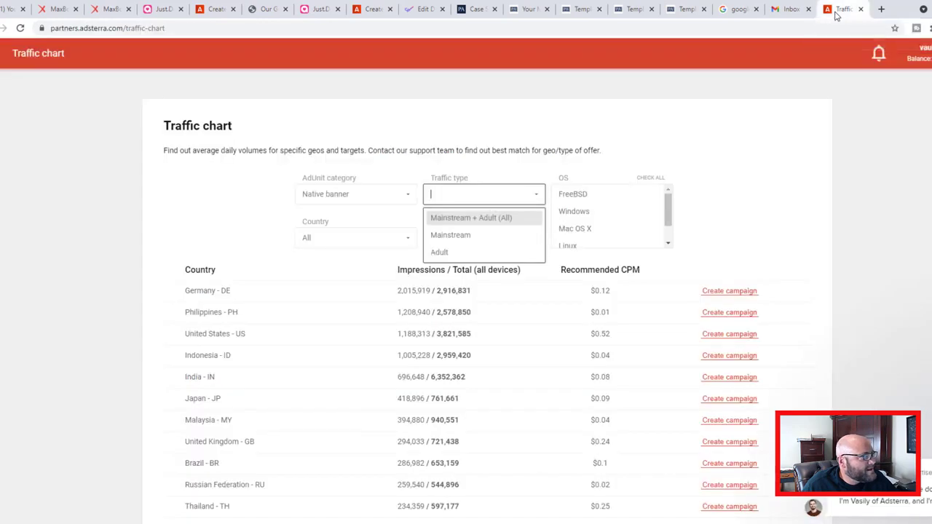
pyautogui.click(183, 205)
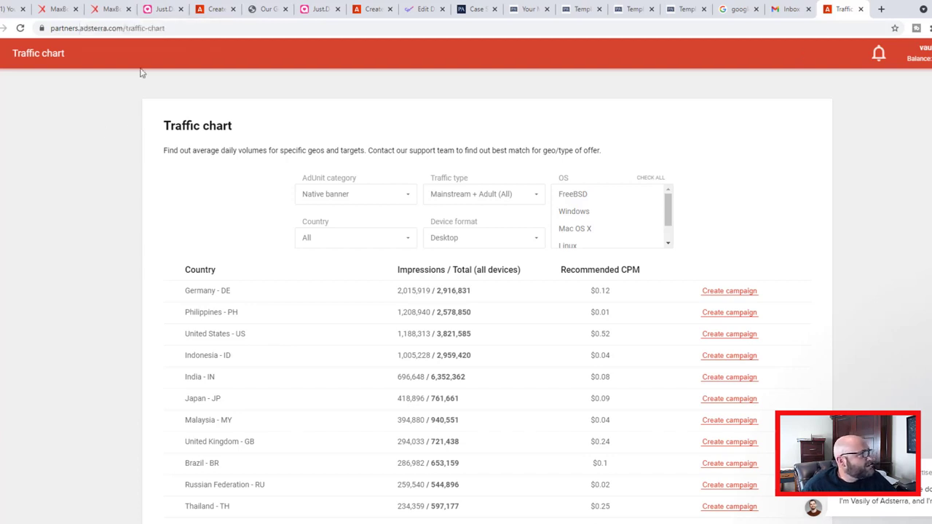
# Step: Switch to the Adsterra campaign form and review the campaign name and the connection type options
pyautogui.click(217, 9)
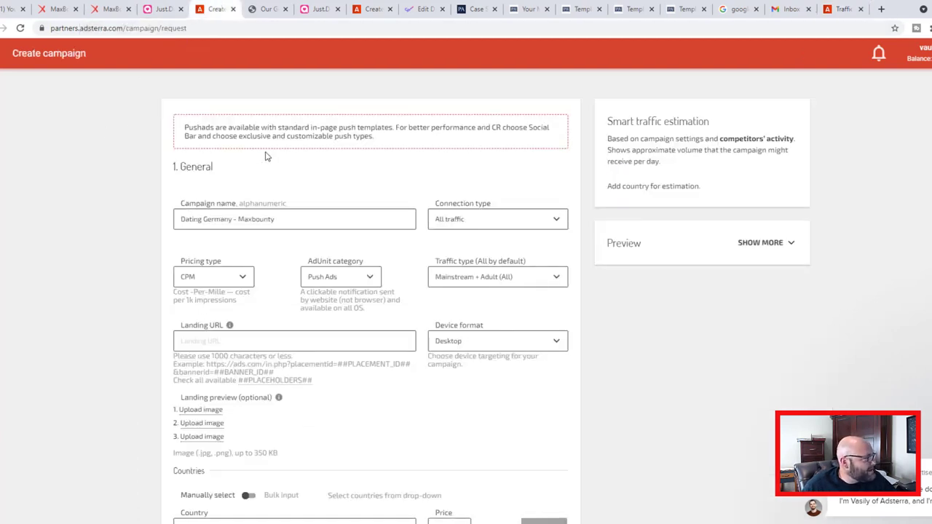
pyautogui.scroll(-1, 270, 183)
pyautogui.click(292, 185)
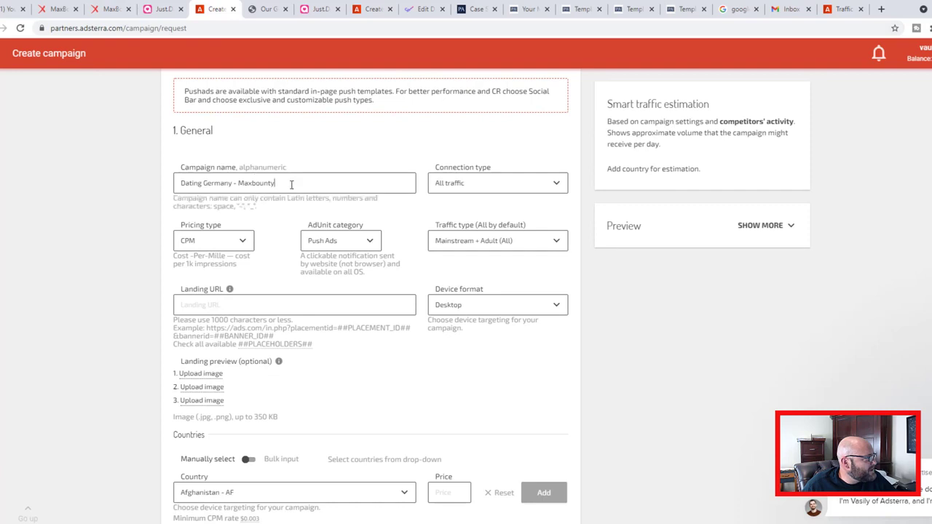
pyautogui.click(468, 182)
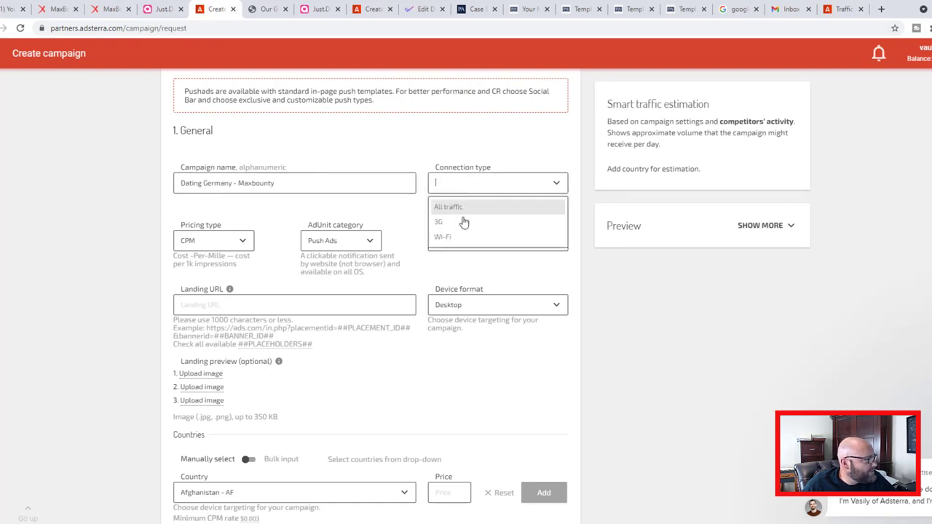
pyautogui.click(416, 161)
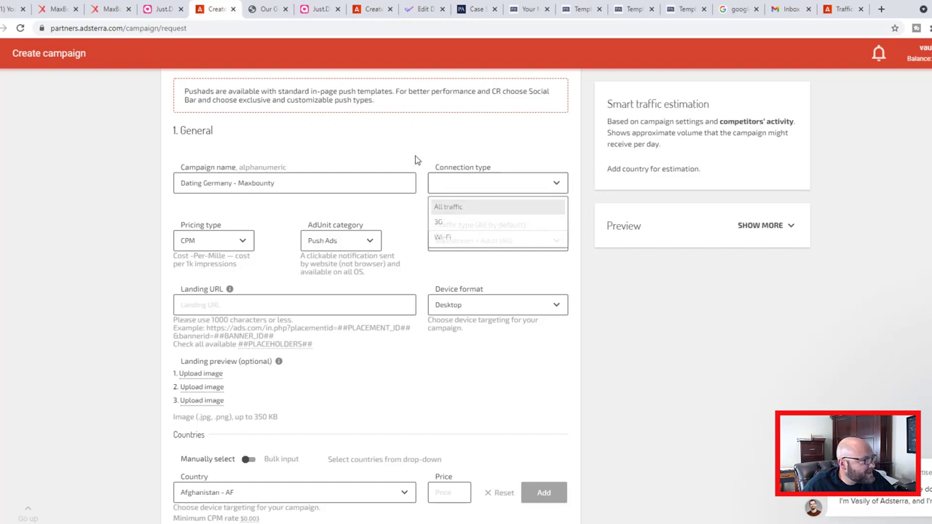
# Step: Choose CPM as the pricing type and review the traffic type options, keeping Mainstream + Adult (All)
pyautogui.click(216, 243)
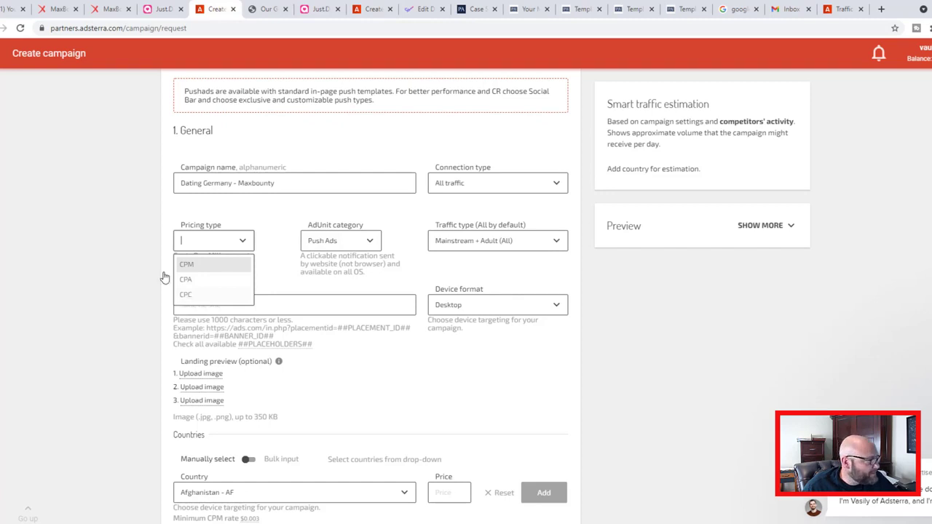
pyautogui.click(187, 264)
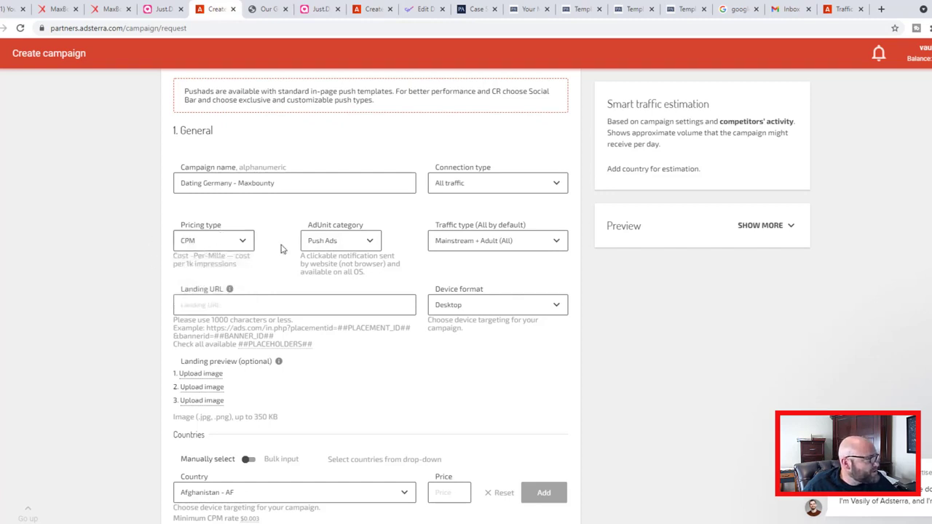
pyautogui.click(463, 243)
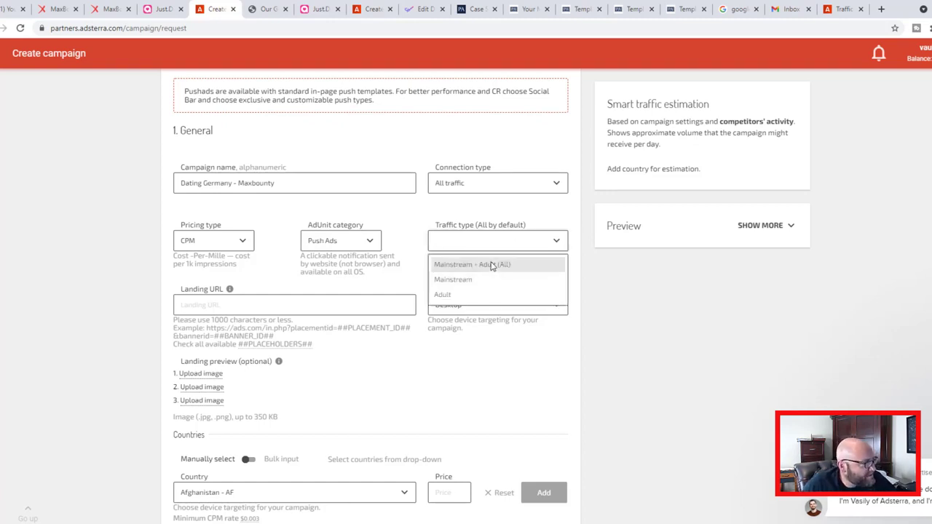
pyautogui.click(403, 223)
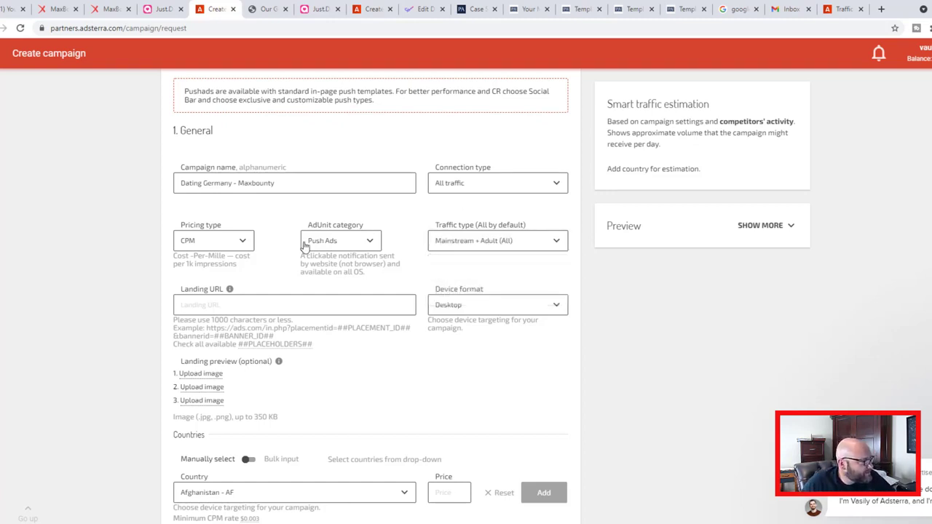
pyautogui.click(480, 249)
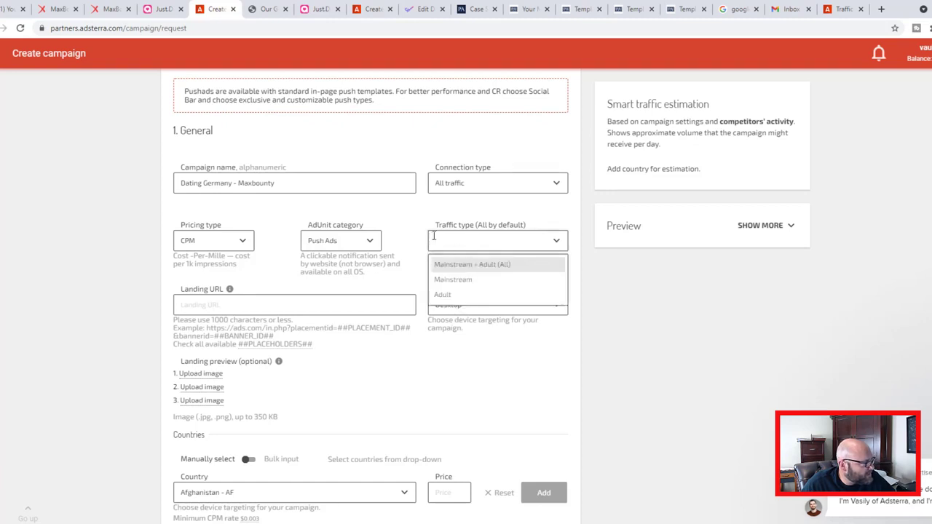
pyautogui.click(406, 209)
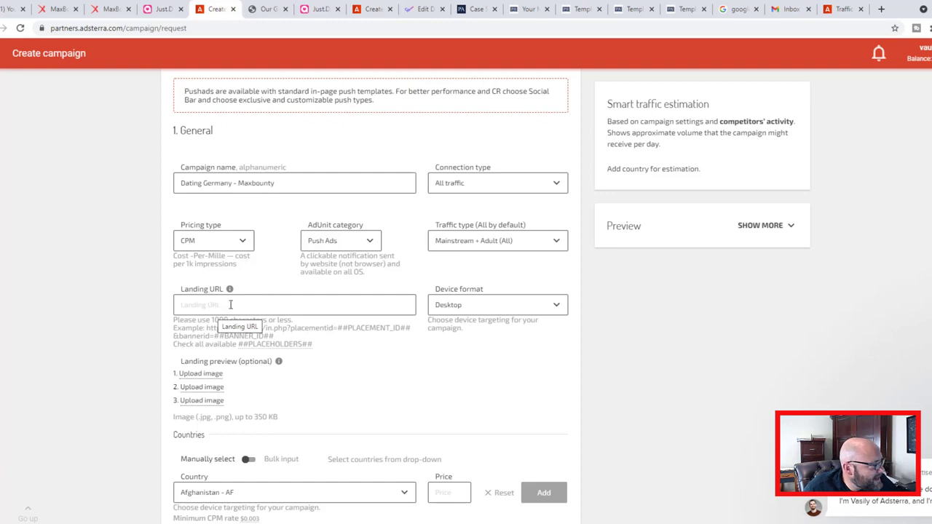
# Step: Look over the campaign's landing URL, landing preview and country settings, and switch to the Just.Dating offer page
pyautogui.scroll(-1, 233, 305)
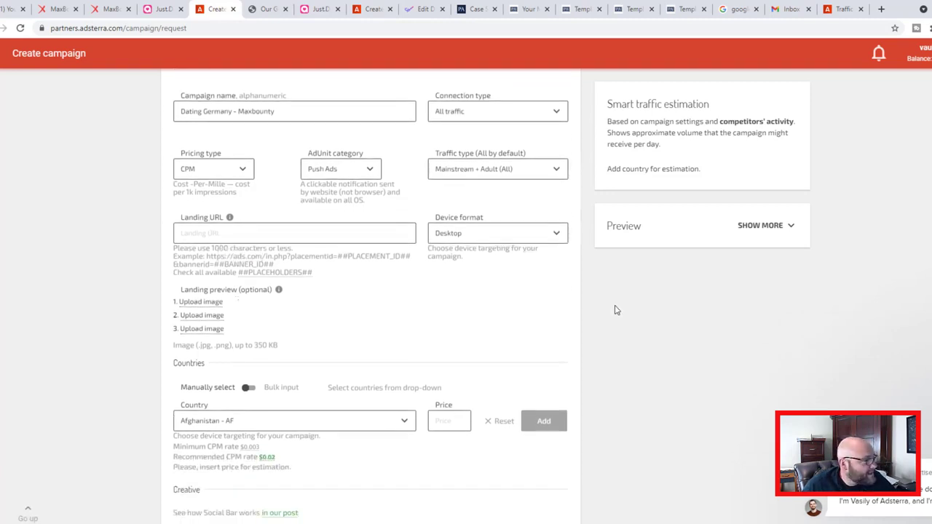
pyautogui.scroll(-1, 615, 309)
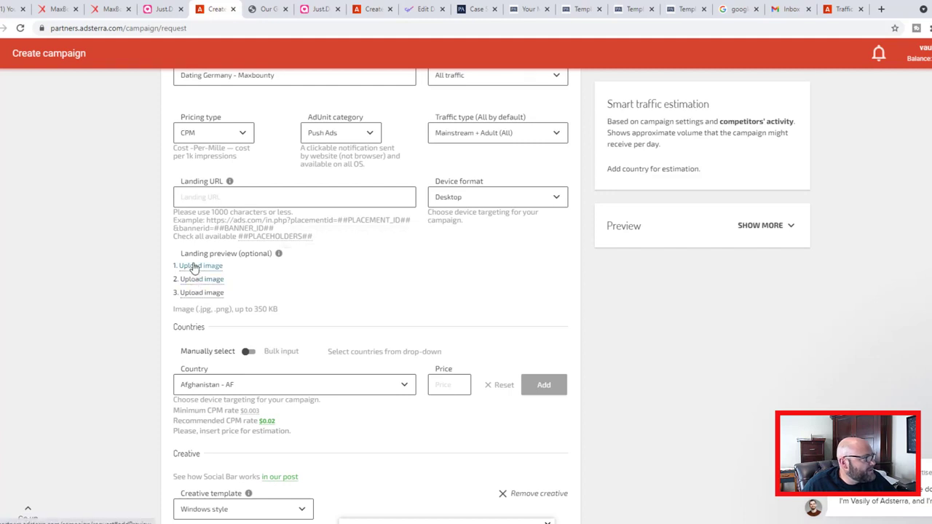
pyautogui.click(162, 10)
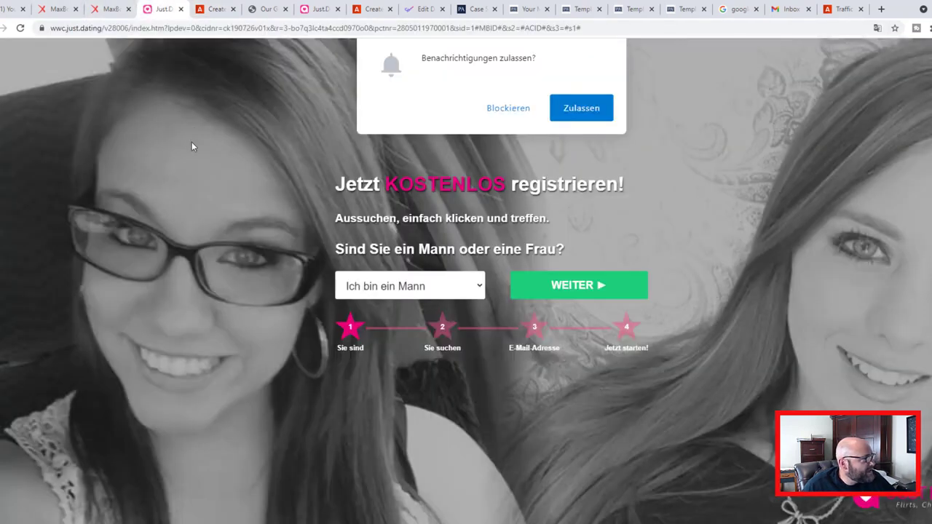
# Step: Switch to the Adsterra campaign form and choose Germany - DE as the country, with a price of 1.34
pyautogui.hotkey('ctrl', 'Tab')
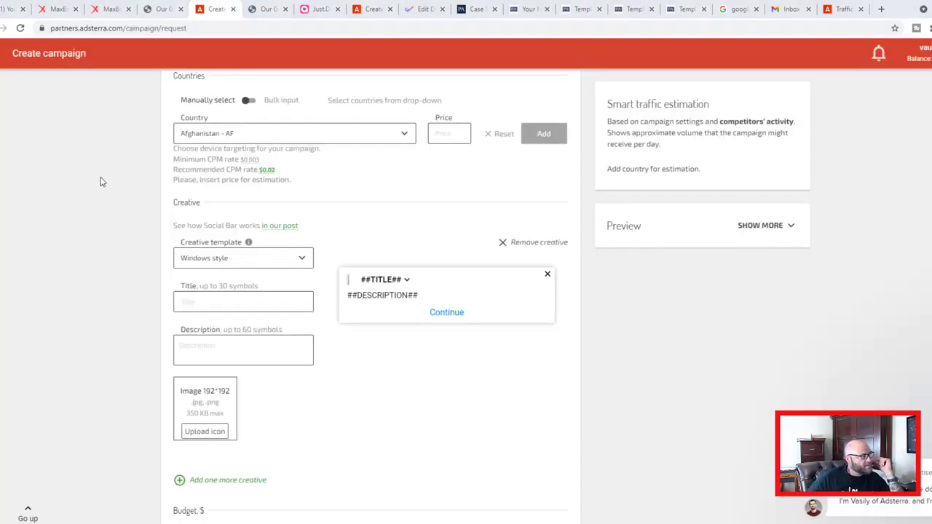
pyautogui.click(223, 131)
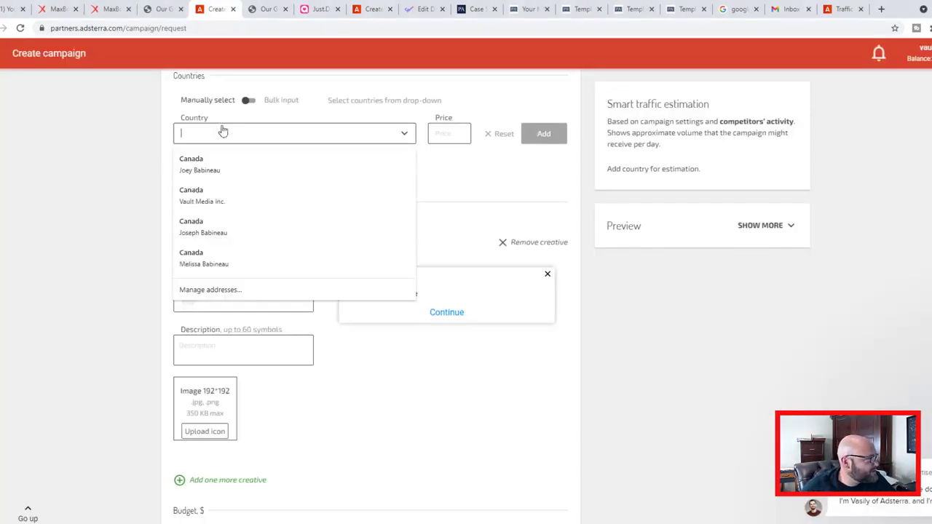
pyautogui.write('ger')
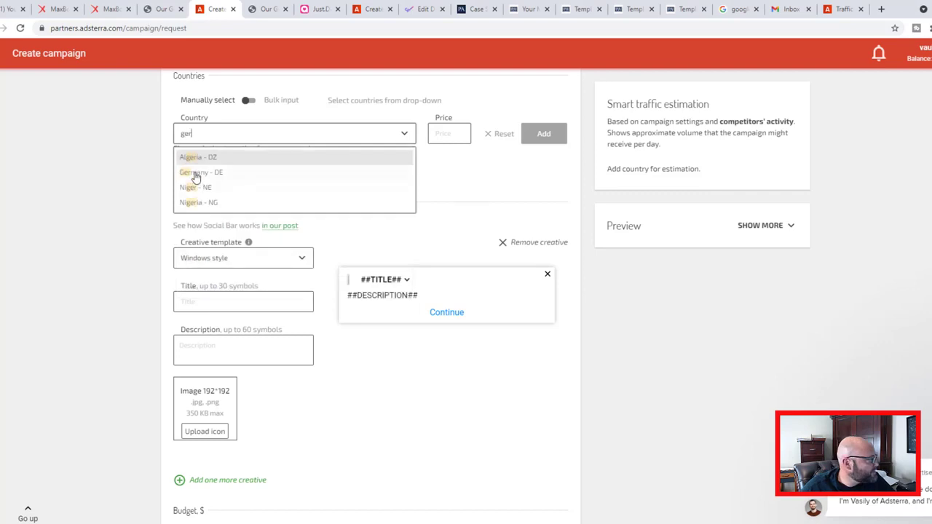
pyautogui.click(200, 185)
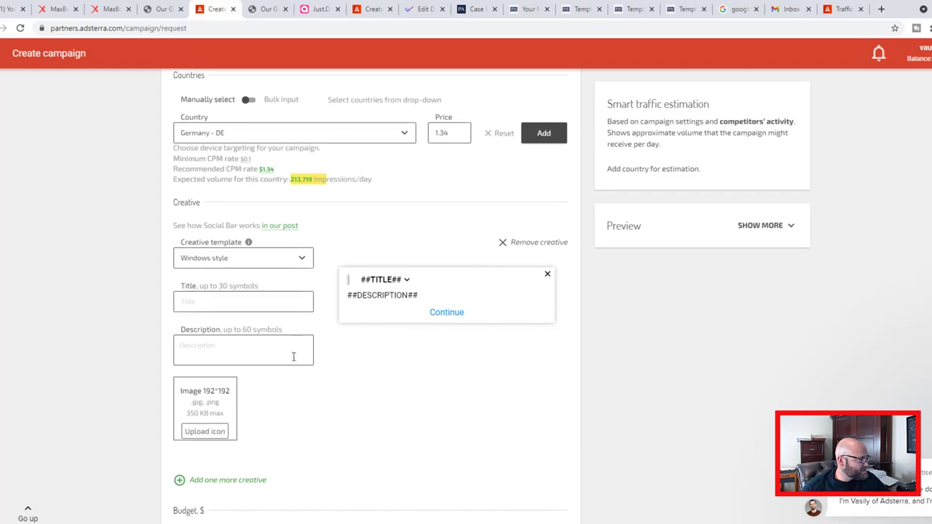
# Step: Review the creative template options, keeping Windows style
pyautogui.scroll(-1, 302, 353)
pyautogui.click(285, 186)
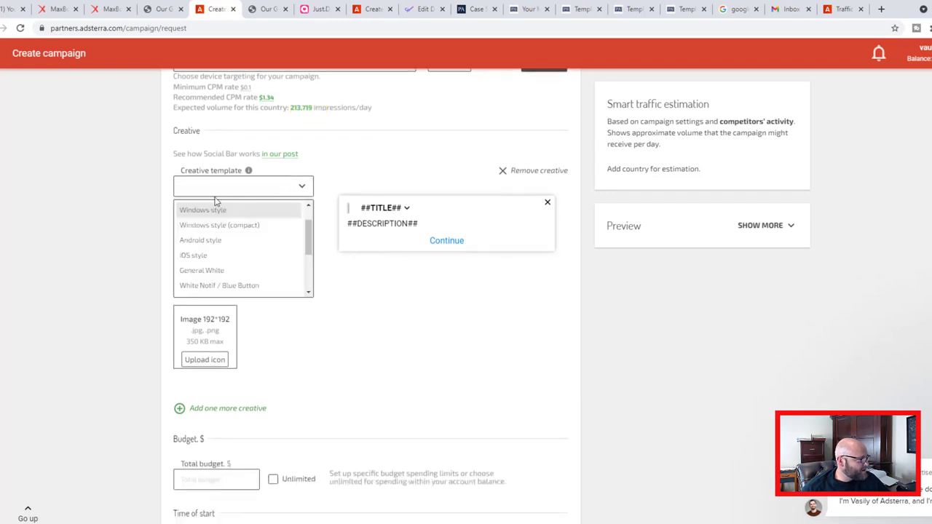
pyautogui.click(370, 327)
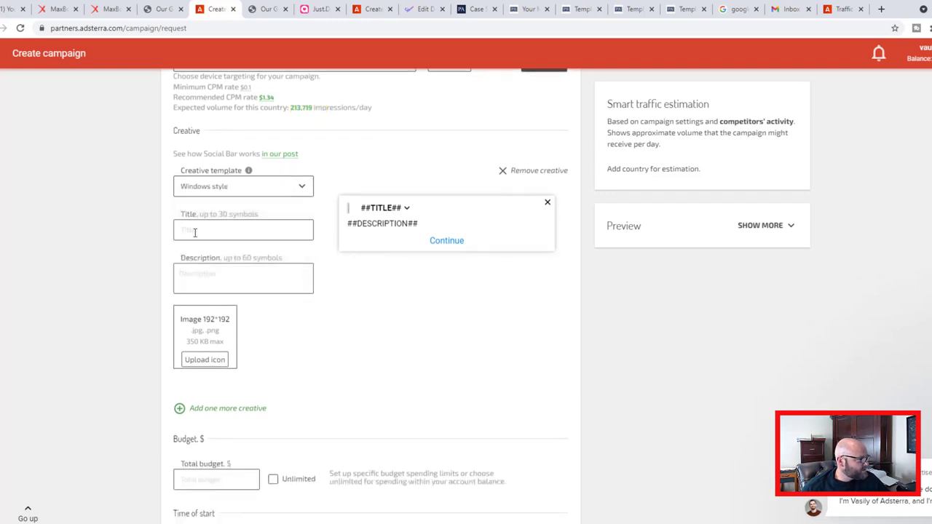
pyautogui.scroll(1, 439, 204)
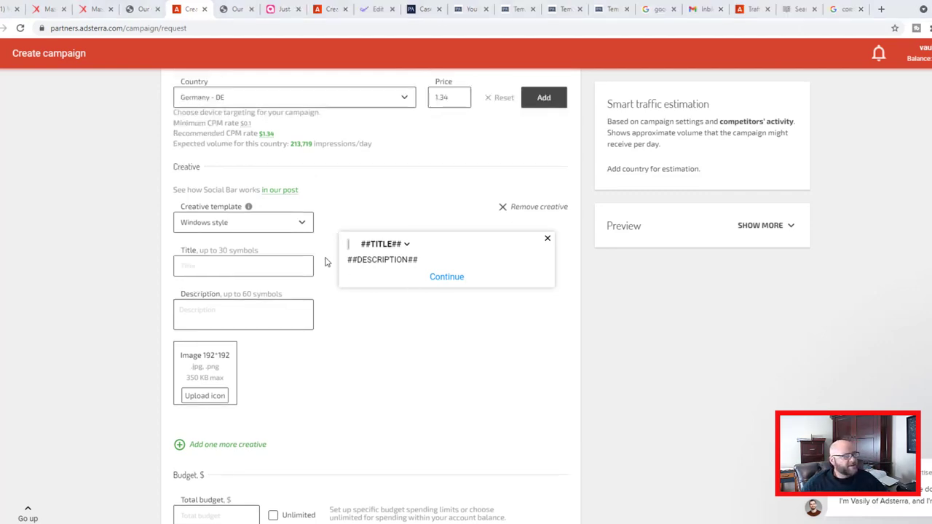
# Step: Search Google for "translate" in a new tab
pyautogui.click(882, 9)
pyautogui.write('t')
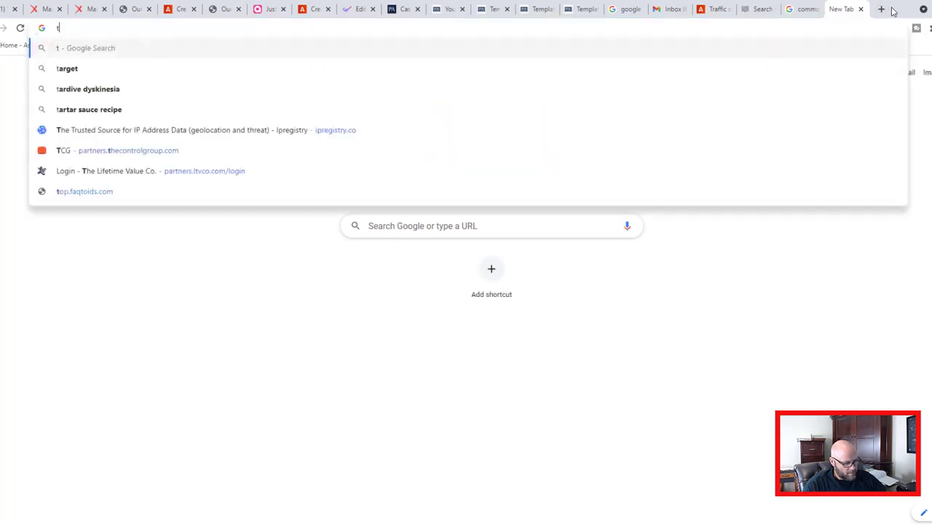
pyautogui.write('ranslate')
pyautogui.press('Return')
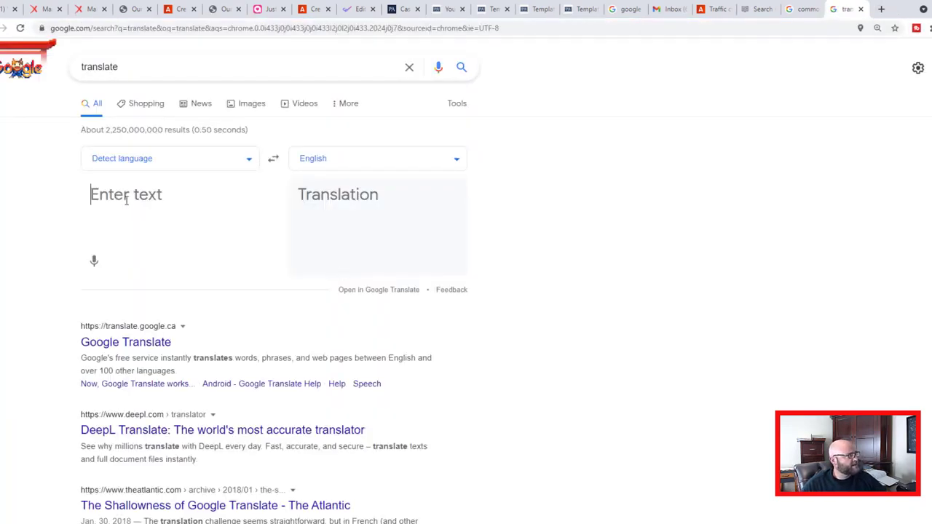
# Step: Translate the ad headline "Hannah Wants to Chat Now" into German
pyautogui.write('Hannah ')
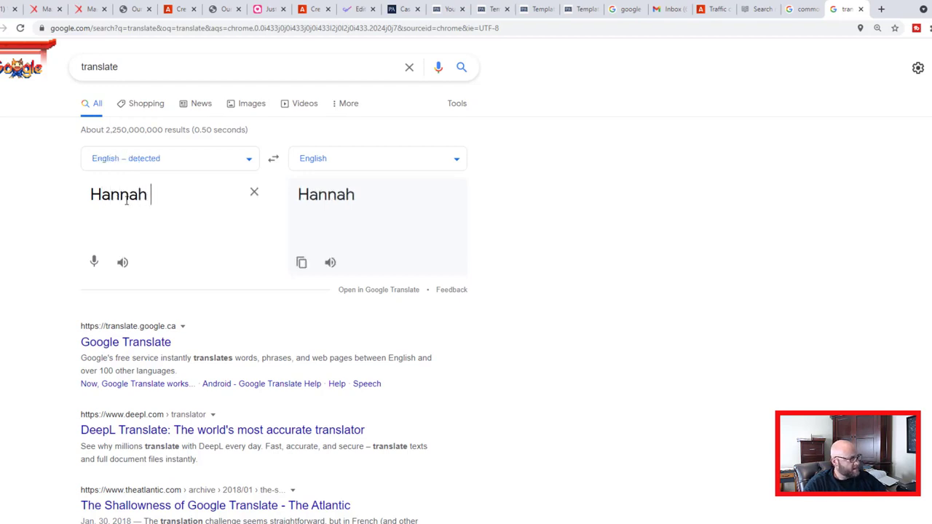
pyautogui.write('Want')
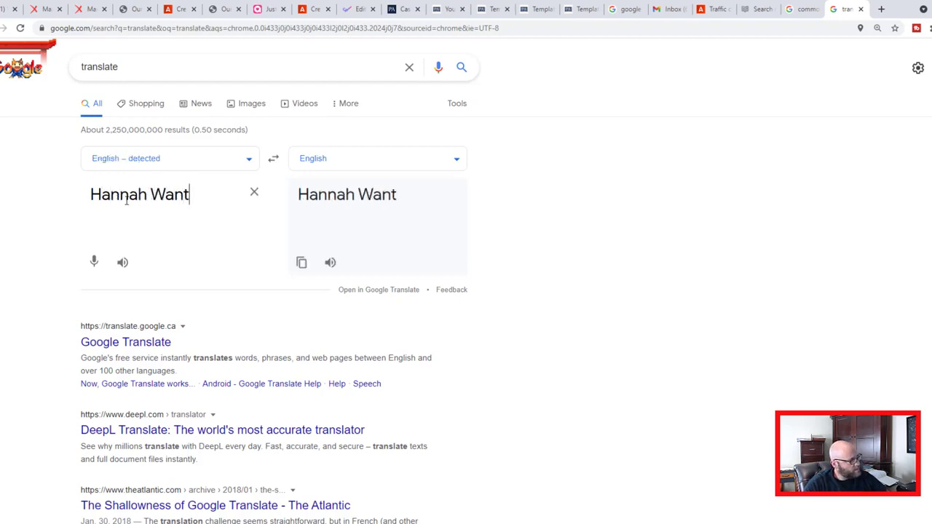
pyautogui.write('s to Cha')
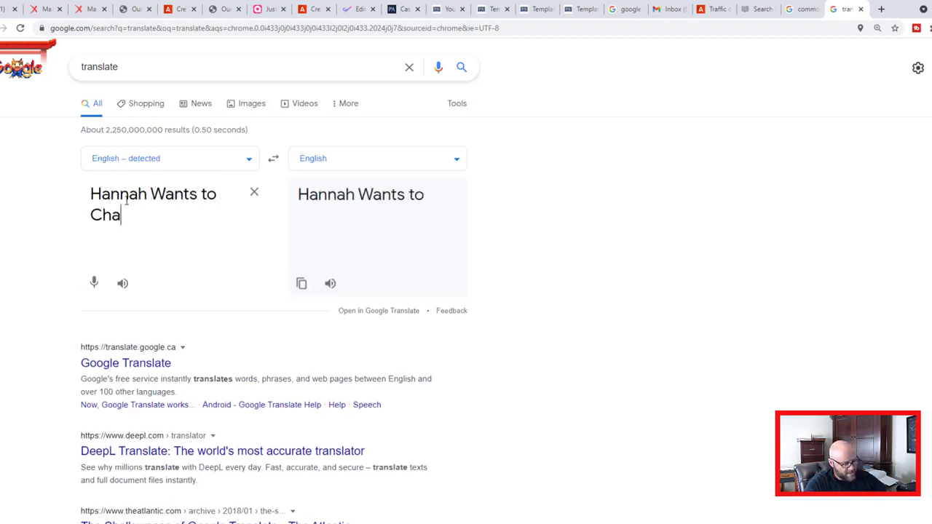
pyautogui.write('t Now')
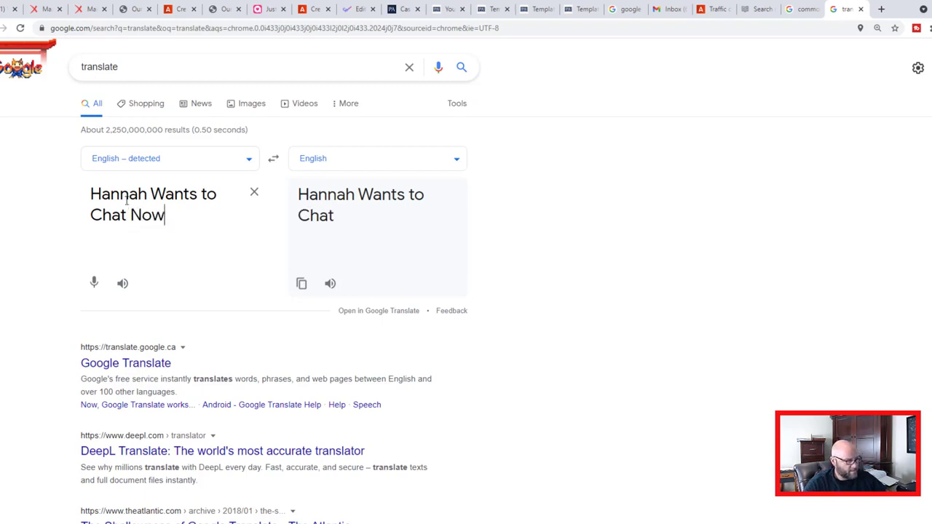
pyautogui.click(371, 168)
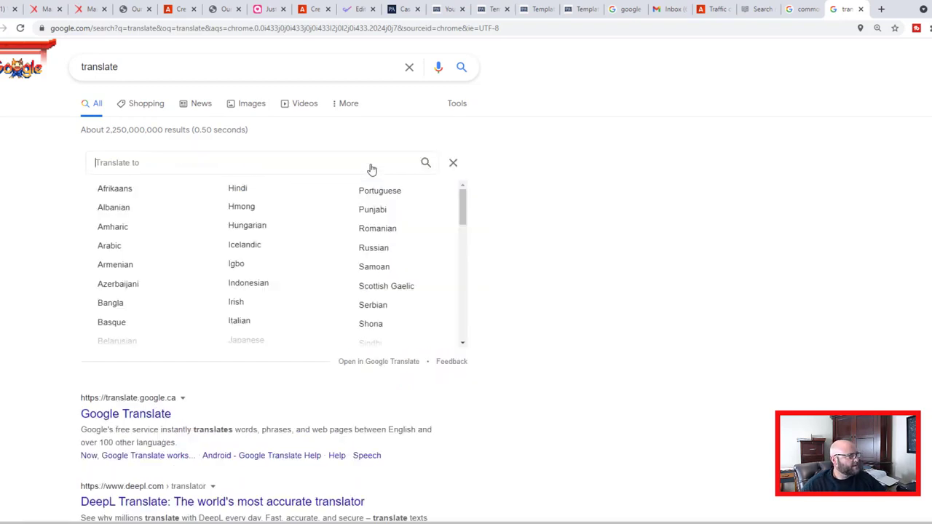
pyautogui.scroll(-6, 138, 262)
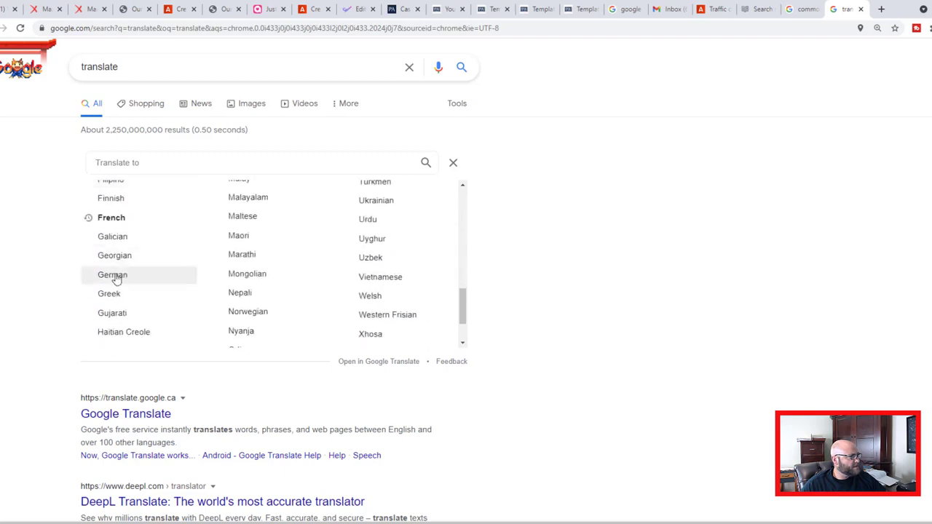
pyautogui.click(114, 275)
# Step: Copy the German translation "Hannah möchte jetzt chatten" into the creative's title on the Adsterra form
pyautogui.moveTo(362, 218); pyautogui.dragTo(300, 193)
pyautogui.rightClick(305, 193)
pyautogui.click(315, 201)
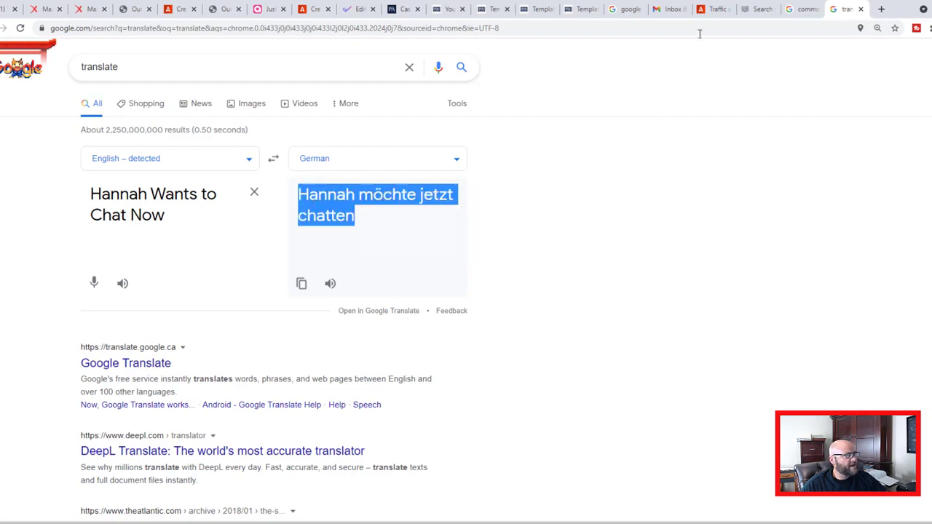
pyautogui.click(175, 9)
# Step: Copy the landing page headline "187 Single-Frauen in Fredericton sind bereit zu chatten." into the creative's description
pyautogui.click(207, 319)
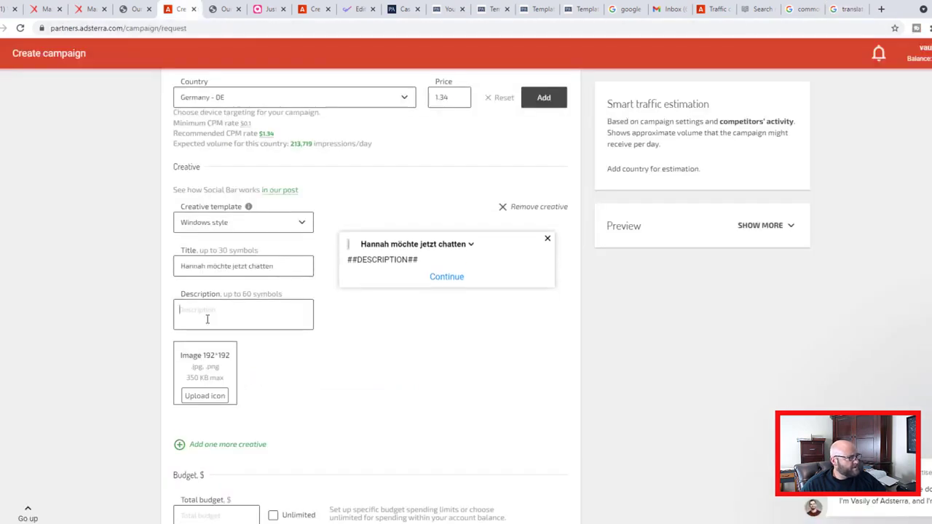
pyautogui.click(131, 10)
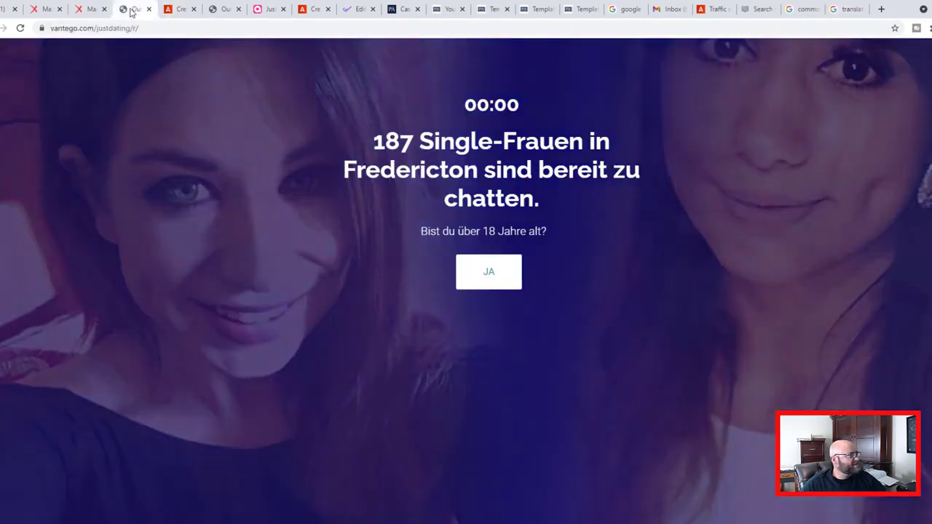
pyautogui.moveTo(360, 140); pyautogui.dragTo(541, 209)
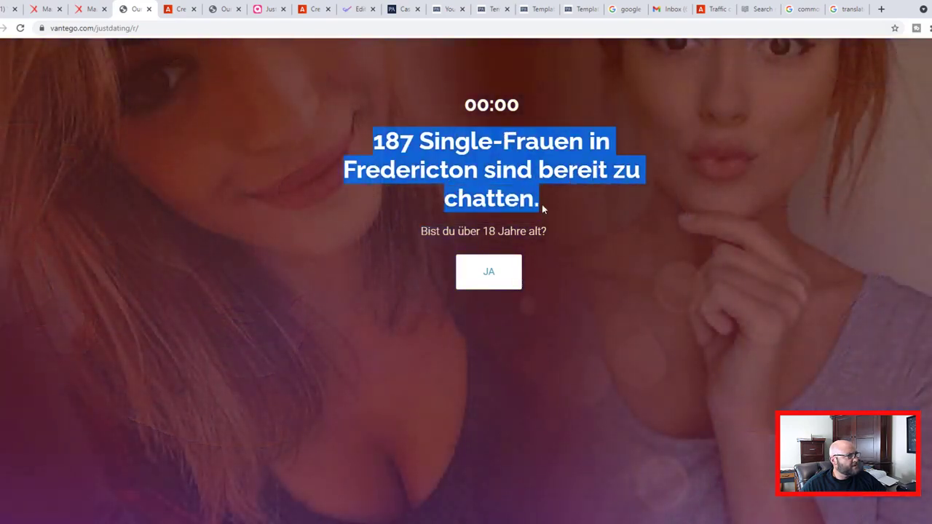
pyautogui.rightClick(514, 198)
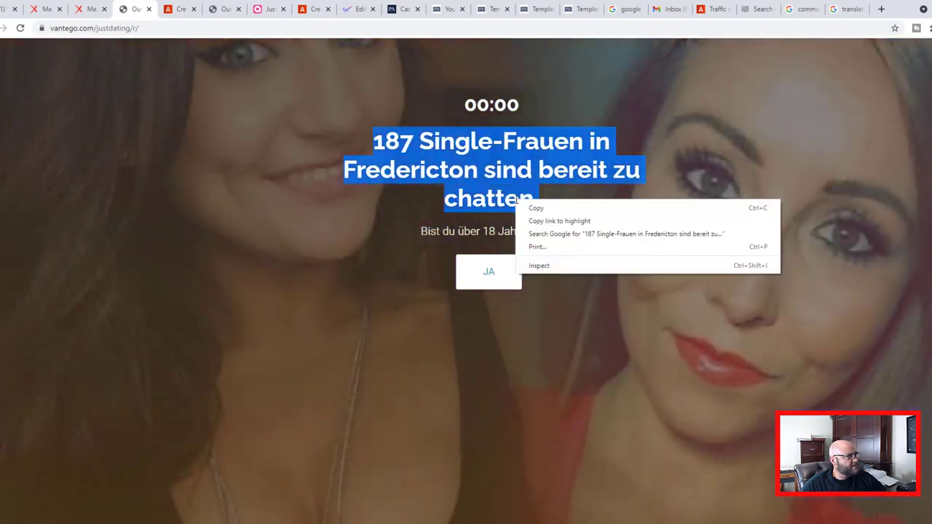
pyautogui.click(532, 210)
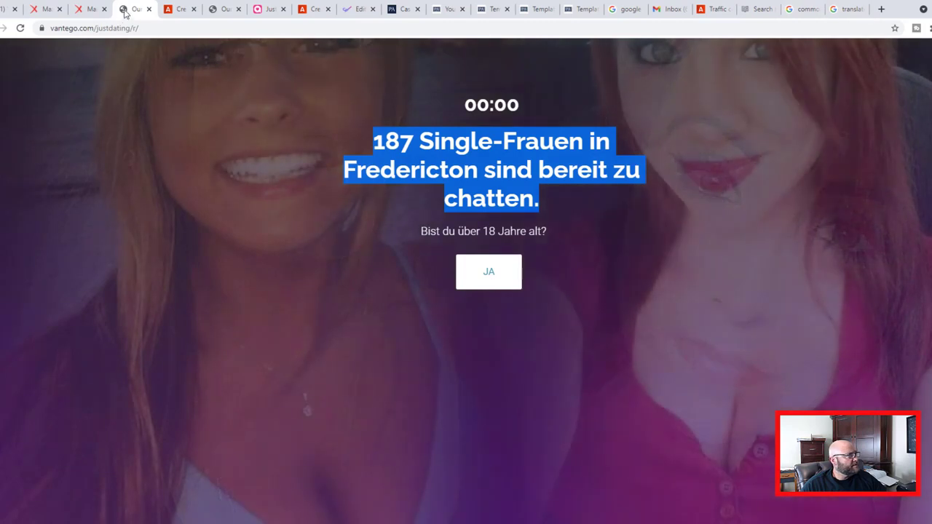
pyautogui.click(178, 10)
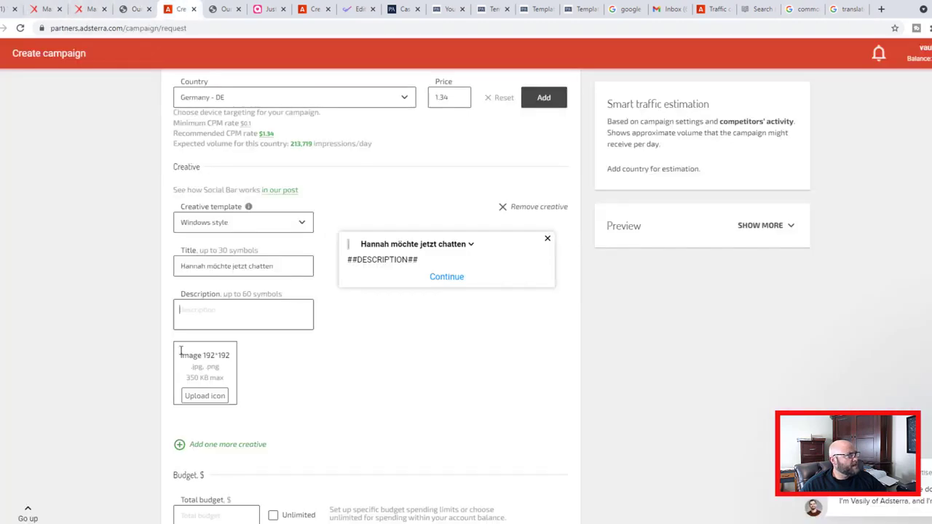
pyautogui.rightClick(198, 313)
pyautogui.click(211, 397)
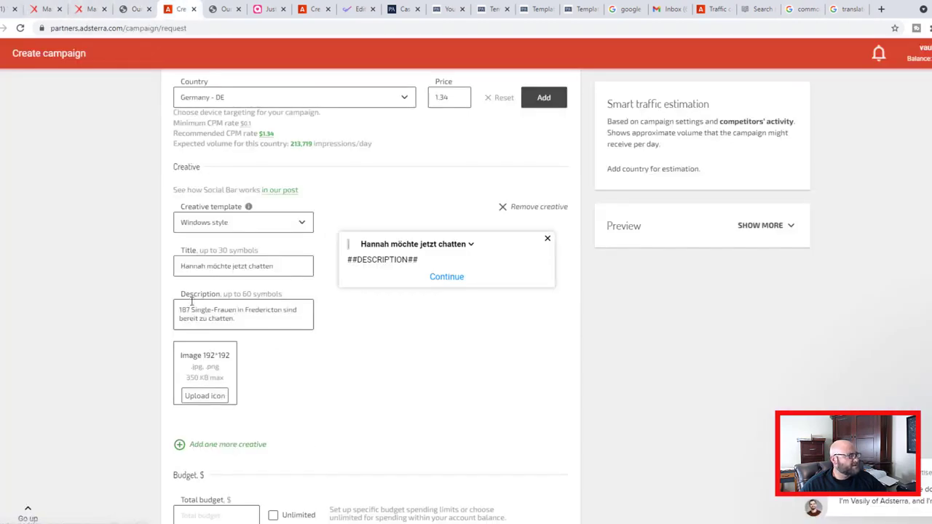
# Step: Remove the number and the city from the creative's description, leaving "Single-Frauen sind bereit zu chatten."
pyautogui.click(192, 309)
pyautogui.press('BackSpace')
pyautogui.press('BackSpace')
pyautogui.press('BackSpace')
pyautogui.press('BackSpace')
pyautogui.moveTo(226, 309); pyautogui.dragTo(272, 311)
pyautogui.press('BackSpace')
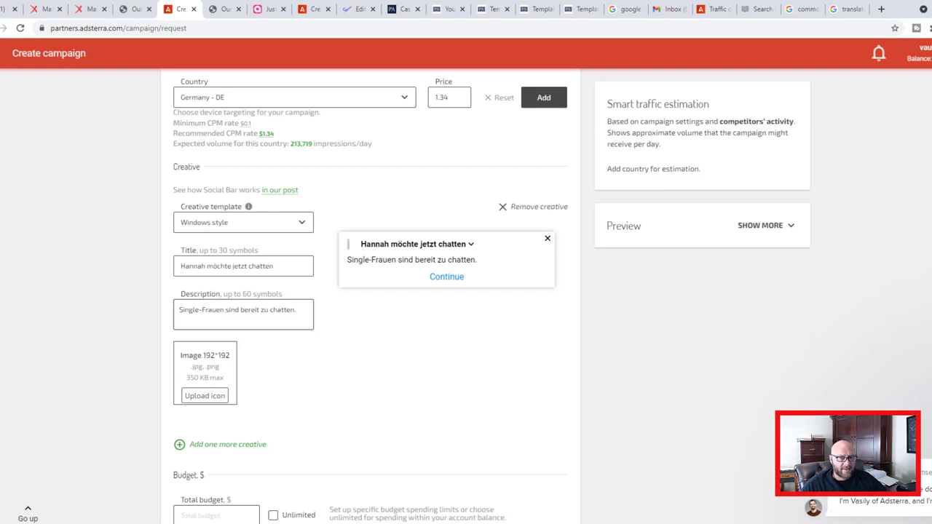
# Step: Switch to the Google results for common German female names and look over the list of names
pyautogui.click(803, 9)
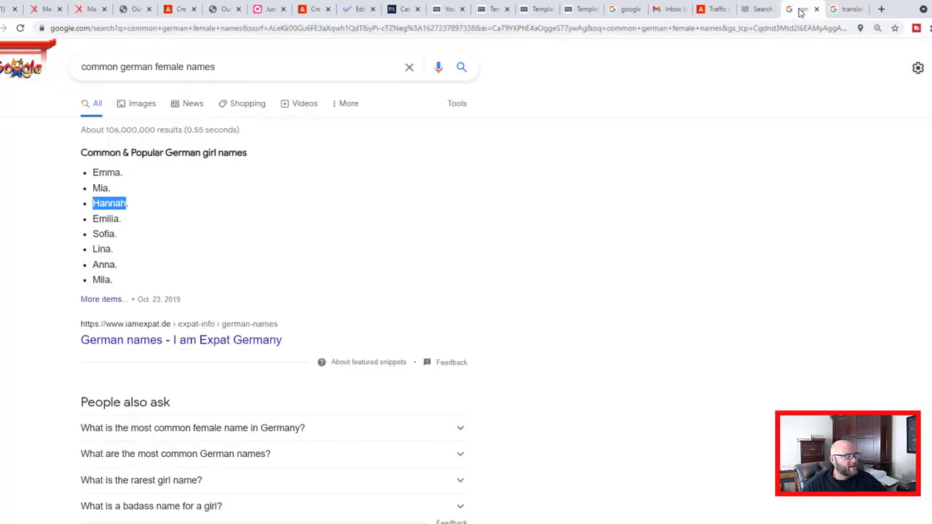
pyautogui.tripleClick(302, 70)
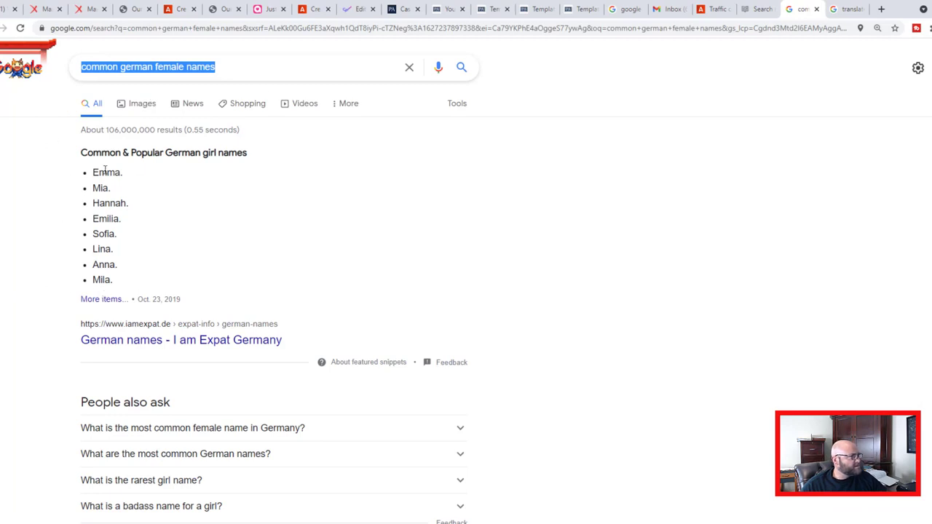
pyautogui.moveTo(71, 158); pyautogui.dragTo(132, 289)
pyautogui.click(141, 292)
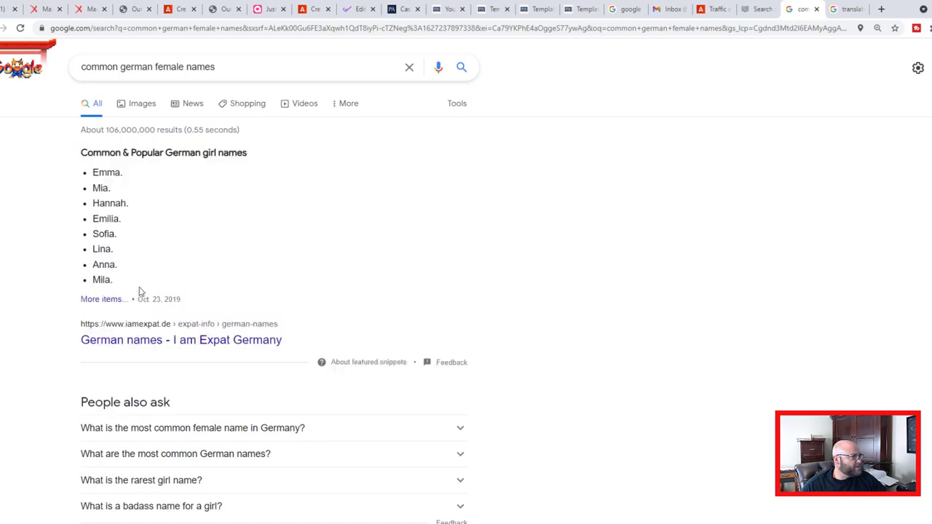
# Step: Replace the Google query about German names with "images dating"
pyautogui.click(105, 67)
pyautogui.moveTo(83, 66); pyautogui.dragTo(331, 55)
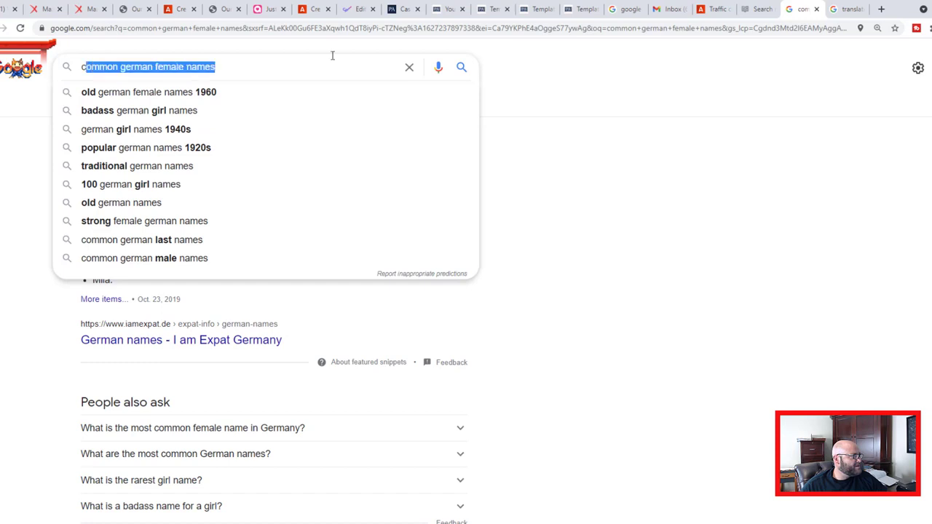
pyautogui.press('BackSpace')
pyautogui.press('BackSpace')
pyautogui.write('images dat')
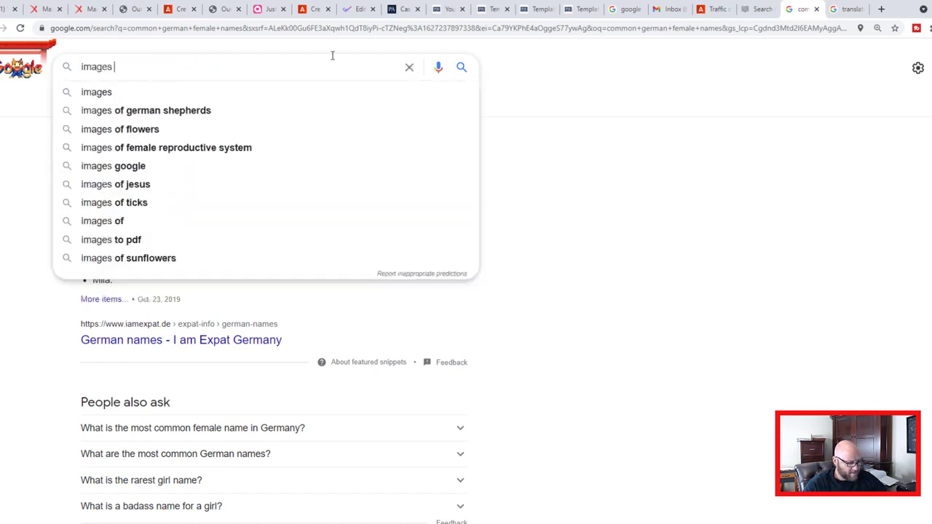
pyautogui.write('ing')
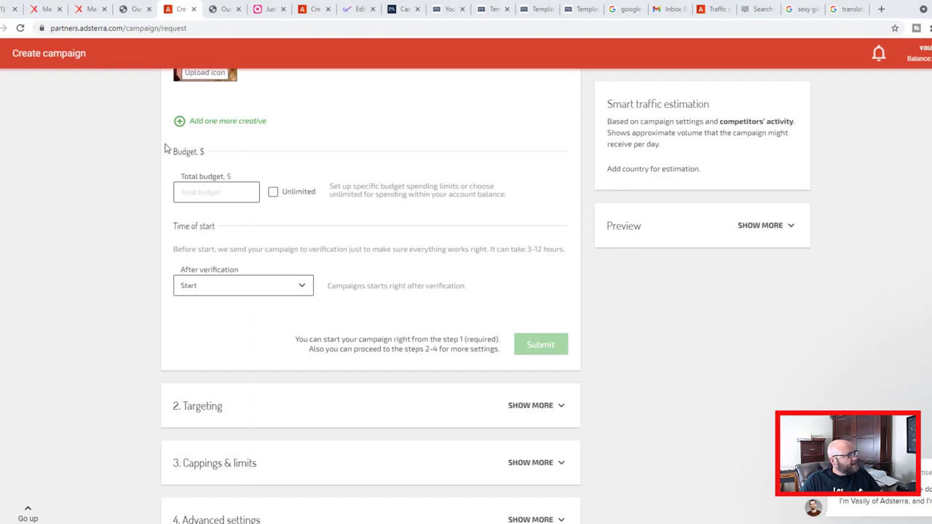
# Step: Set the total budget to $300 and schedule the campaign's start after verification for 2021/07/26
pyautogui.click(181, 195)
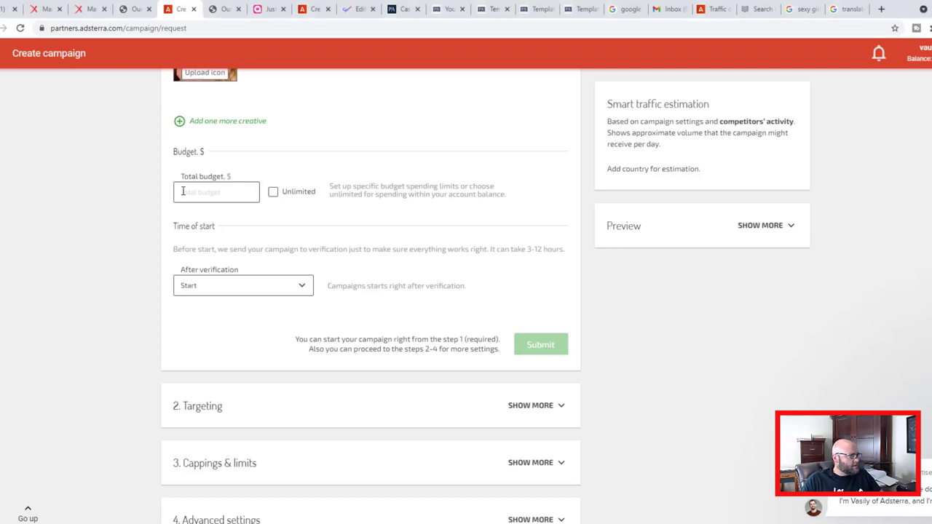
pyautogui.write('100')
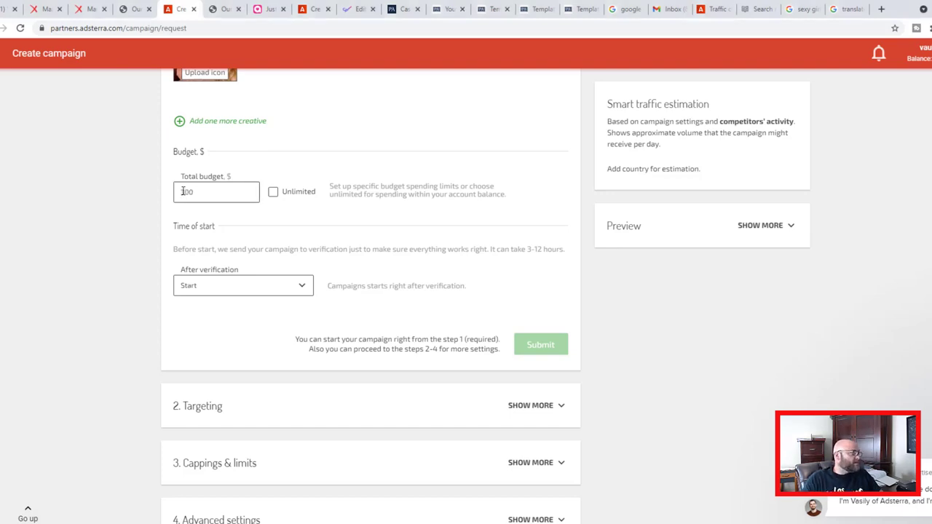
pyautogui.click(182, 286)
pyautogui.click(187, 325)
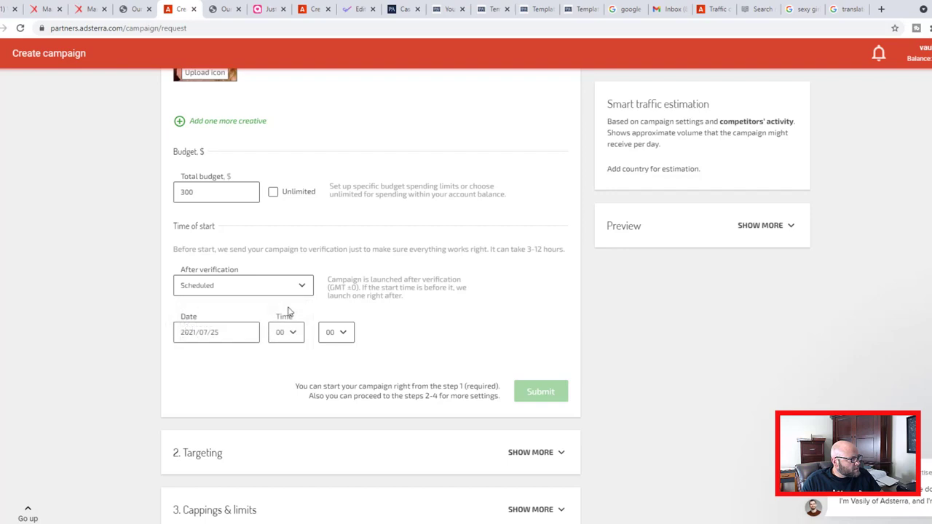
pyautogui.click(211, 334)
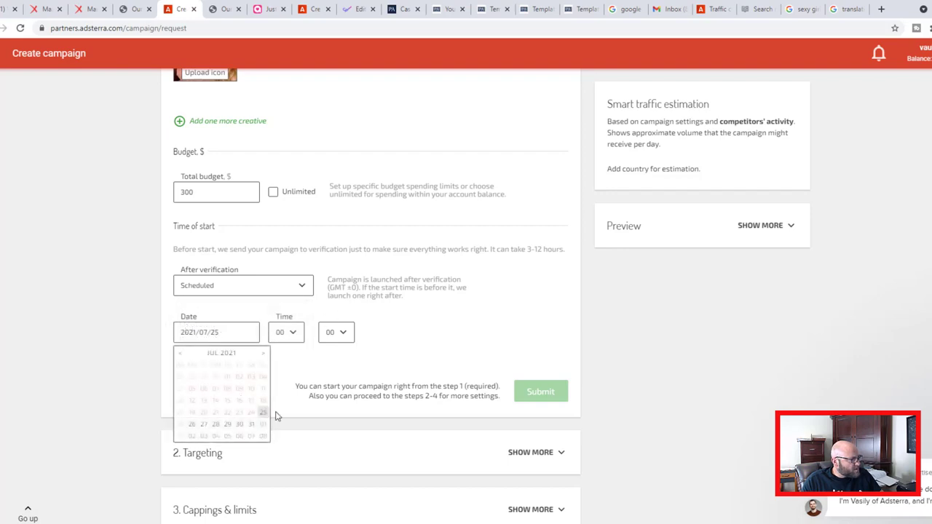
pyautogui.click(191, 425)
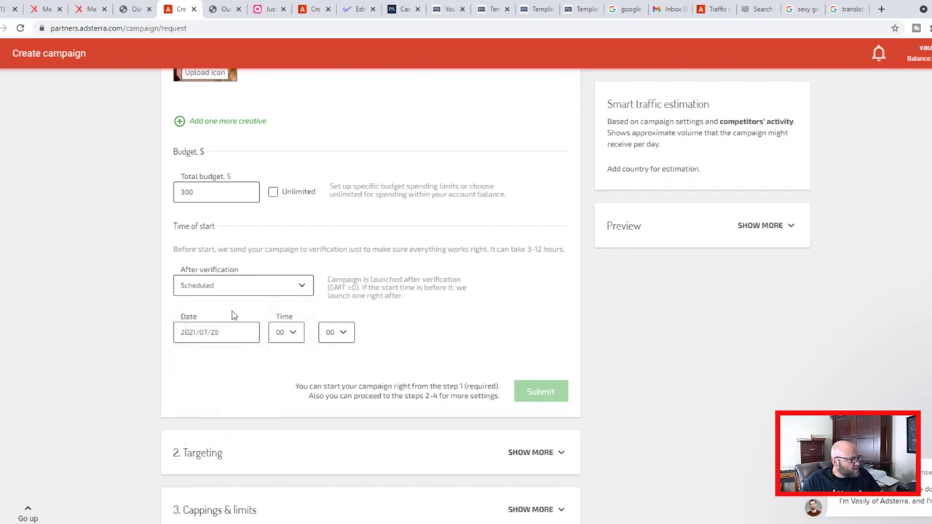
# Step: Set the hour of the campaign's scheduled start time to 08
pyautogui.click(283, 334)
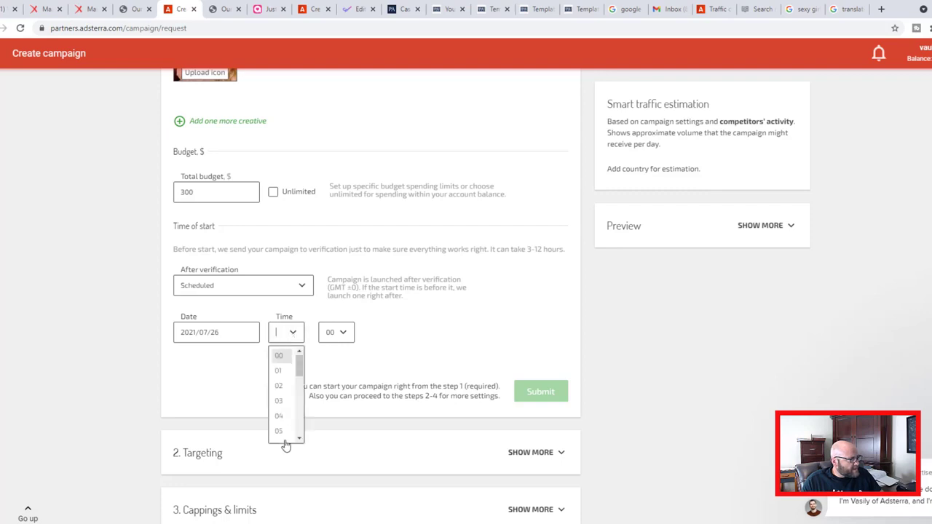
pyautogui.scroll(-2, 285, 437)
pyautogui.scroll(2, 283, 422)
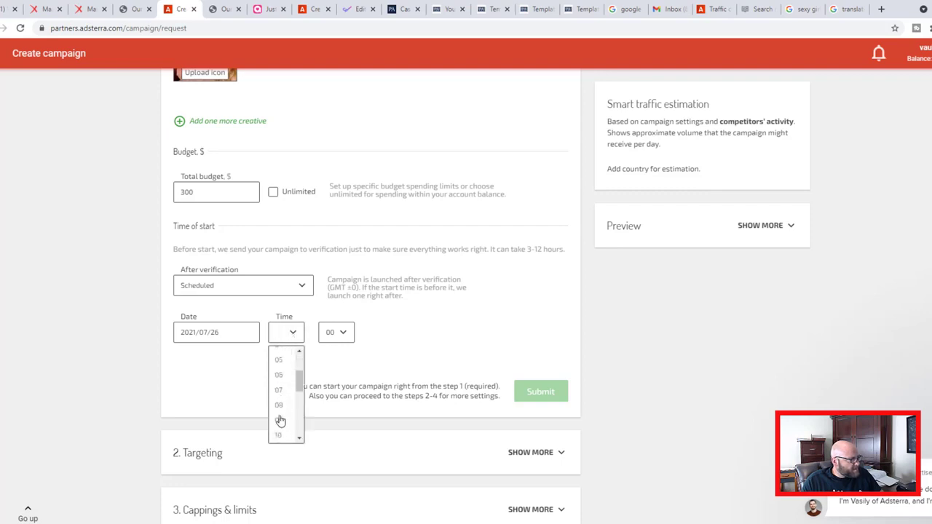
pyautogui.click(278, 412)
# Step: Expand the Targeting section and choose Operating system as the targeting type, with Windows and all versions
pyautogui.scroll(-2, 528, 302)
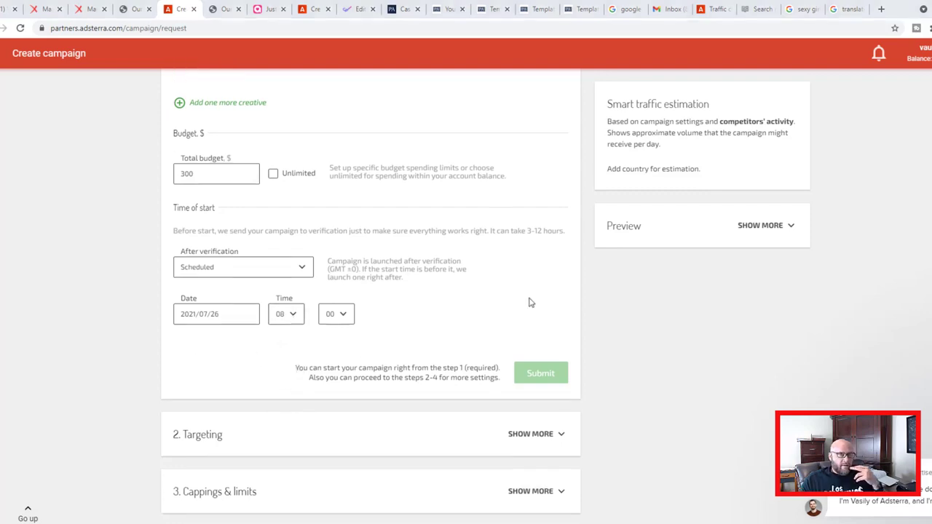
pyautogui.click(543, 283)
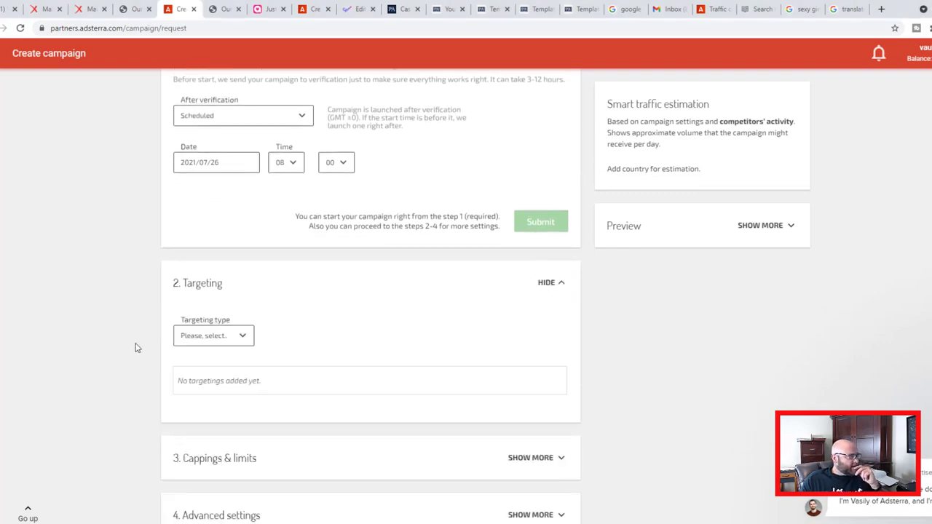
pyautogui.click(211, 339)
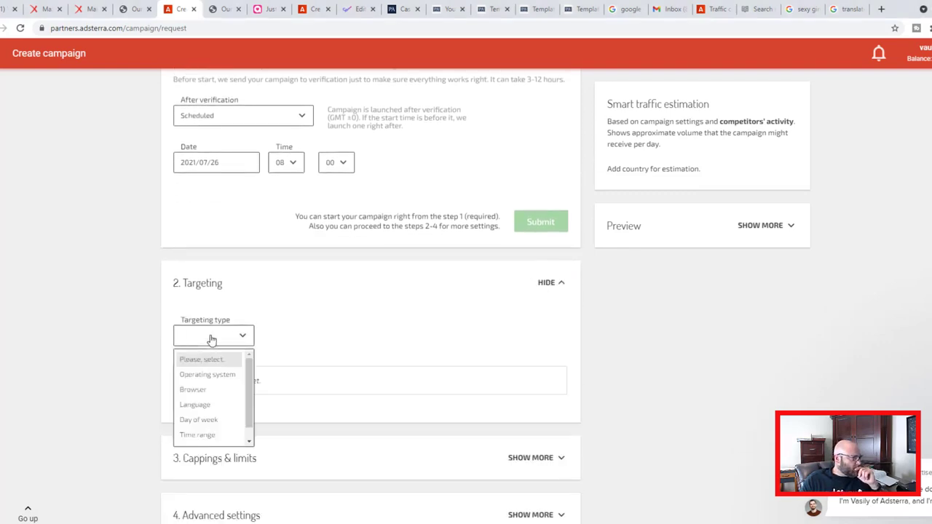
pyautogui.click(194, 375)
pyautogui.click(279, 412)
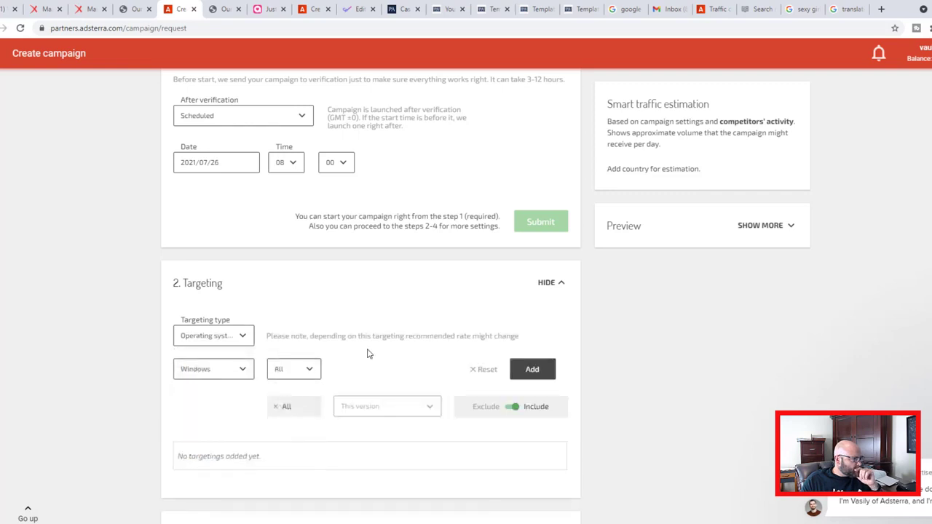
# Step: In Cappings & limits, clear the total budget and set the daily budget to $20
pyautogui.scroll(-6, 377, 362)
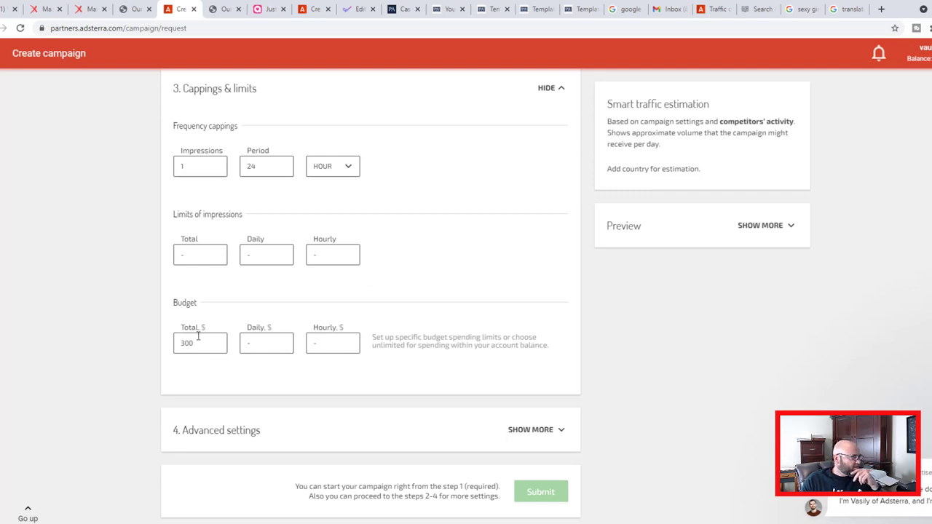
pyautogui.moveTo(204, 347); pyautogui.dragTo(119, 357)
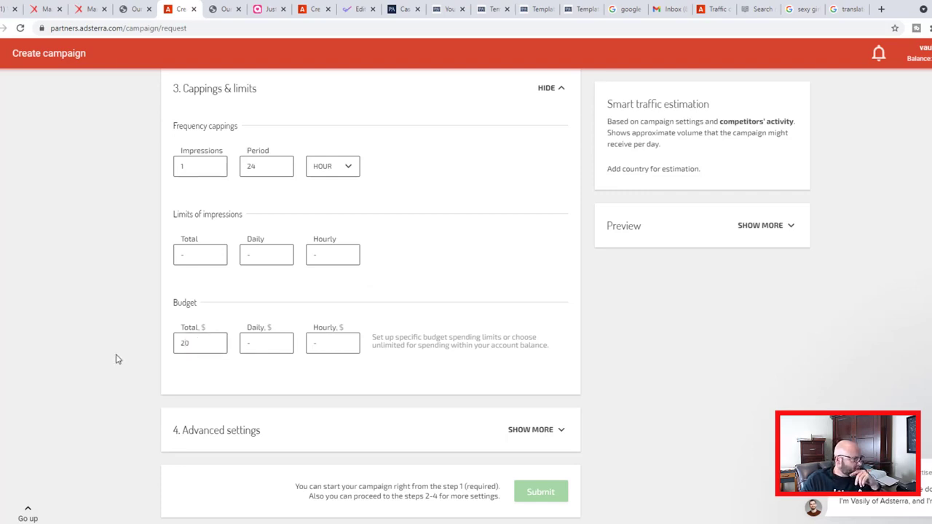
pyautogui.moveTo(226, 340); pyautogui.dragTo(198, 326)
pyautogui.press('BackSpace')
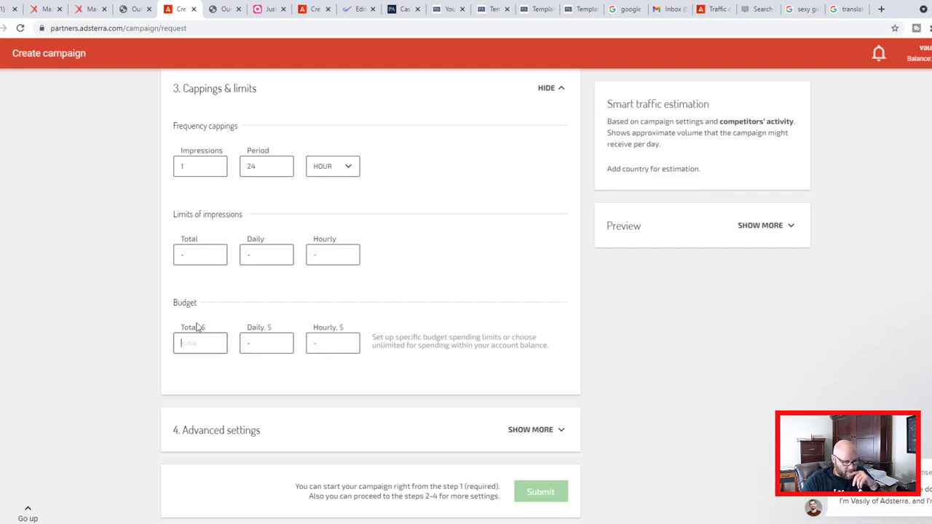
pyautogui.click(243, 347)
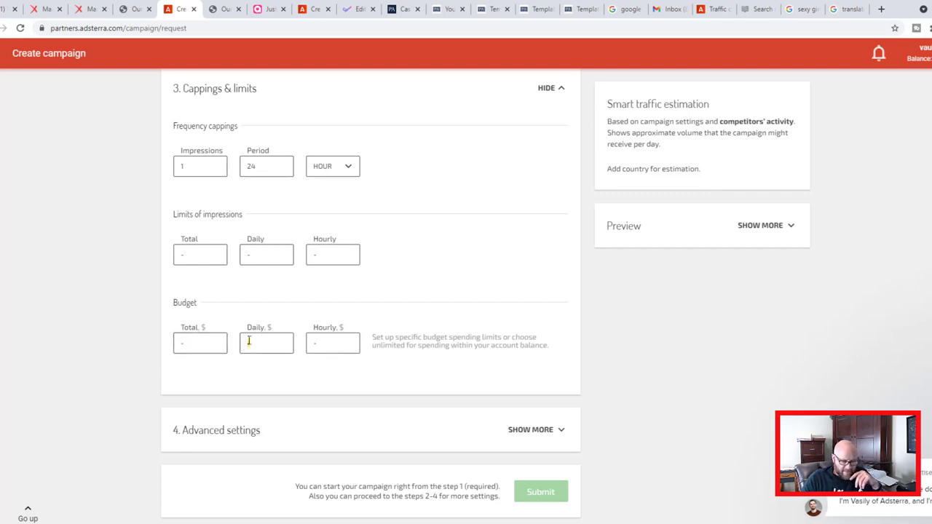
pyautogui.write('20')
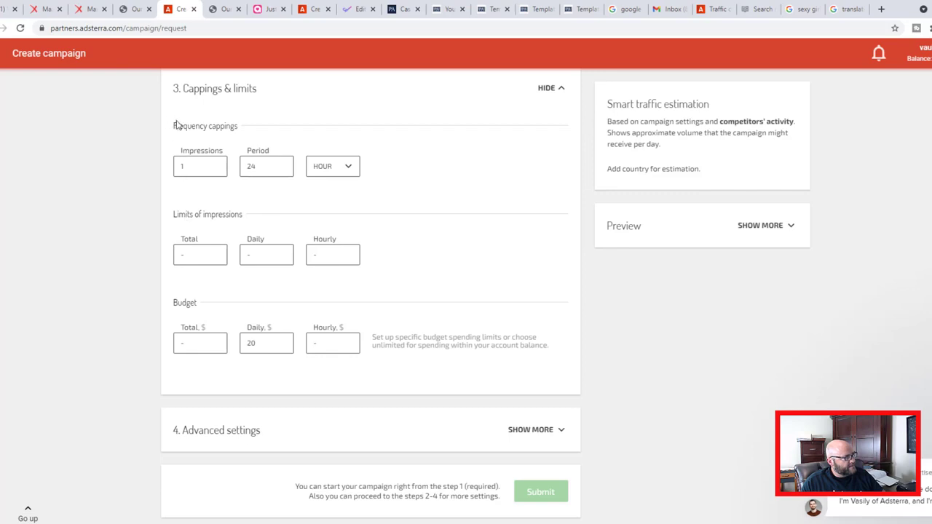
# Step: Expand Advanced settings and review the placement list, IP range targeting, custom bid options and the note on submitting
pyautogui.scroll(1, 208, 197)
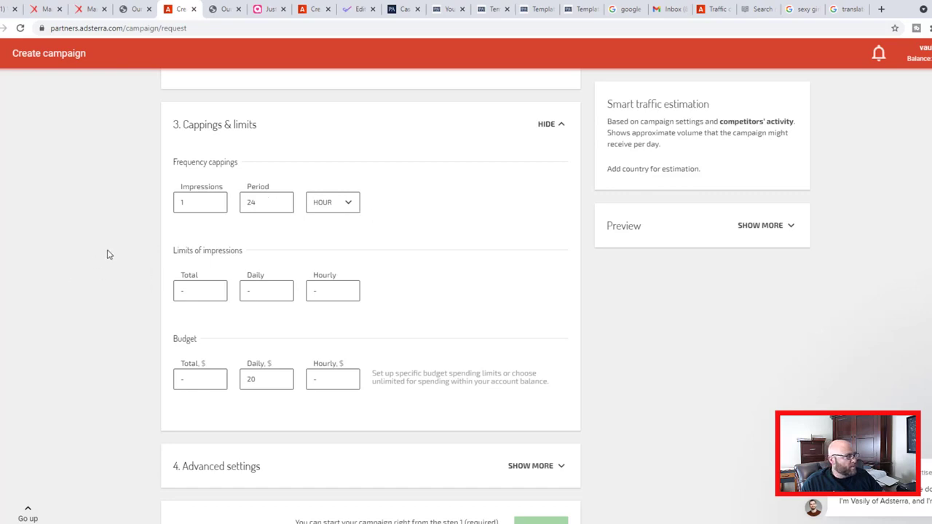
pyautogui.scroll(-1, 149, 285)
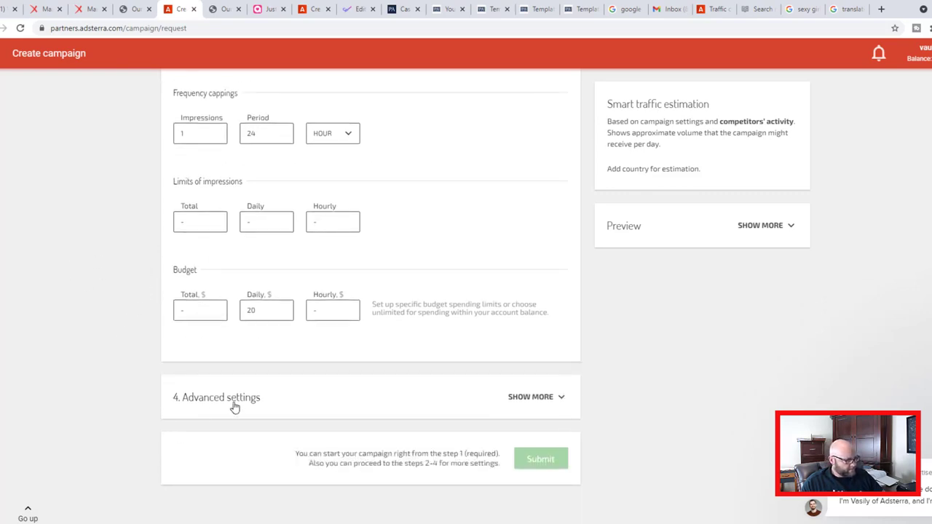
pyautogui.click(235, 406)
pyautogui.scroll(-4, 97, 400)
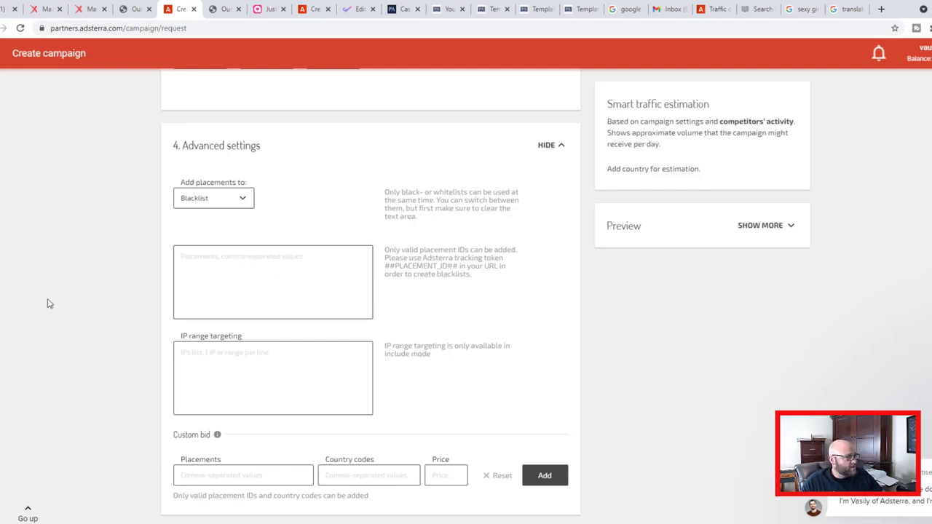
pyautogui.scroll(-3, 97, 319)
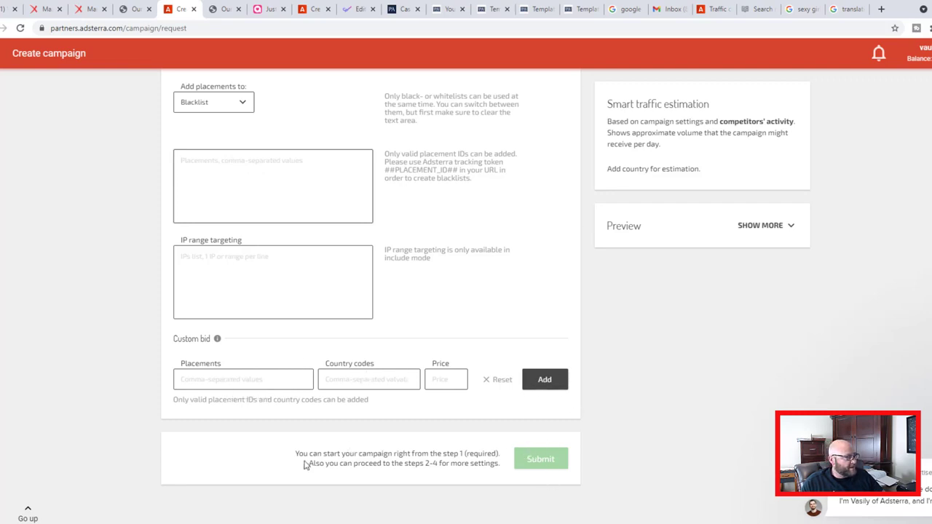
pyautogui.moveTo(296, 453); pyautogui.dragTo(404, 466)
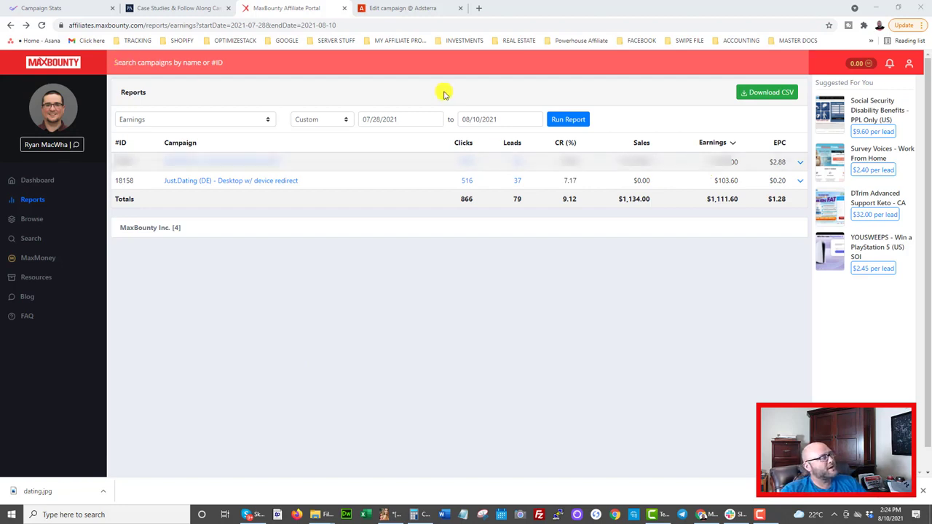
# Step: Switch to the Edit campaign page in Adsterra and use Calculator to subtract 52 from 220
pyautogui.click(417, 6)
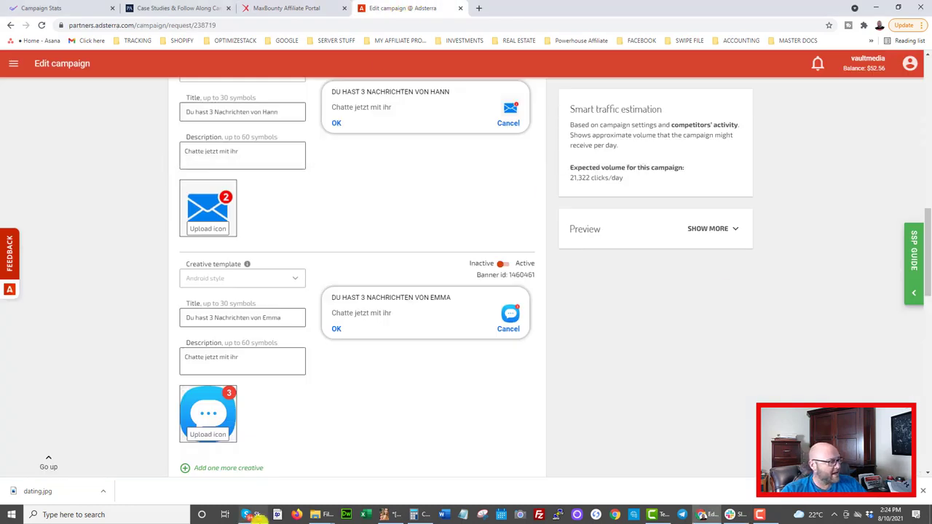
pyautogui.click(419, 515)
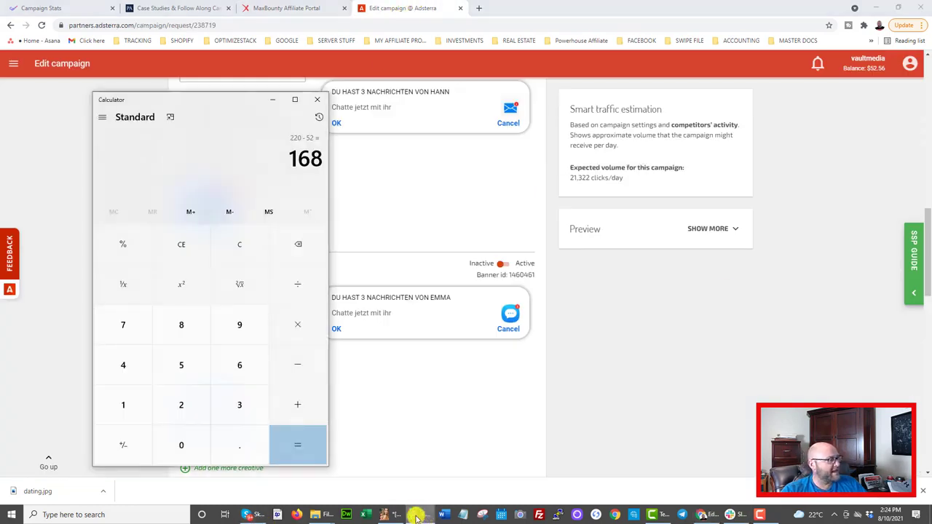
pyautogui.click(222, 249)
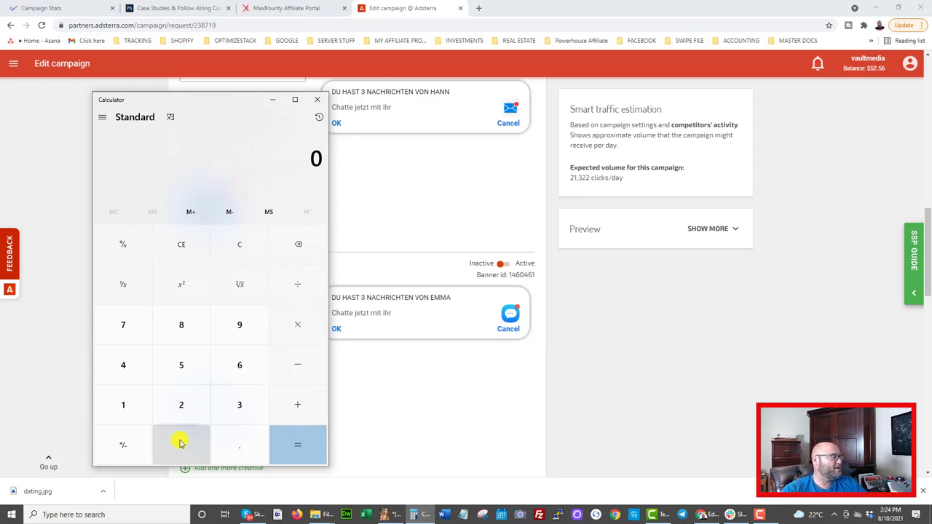
pyautogui.click(178, 411)
pyautogui.click(179, 411)
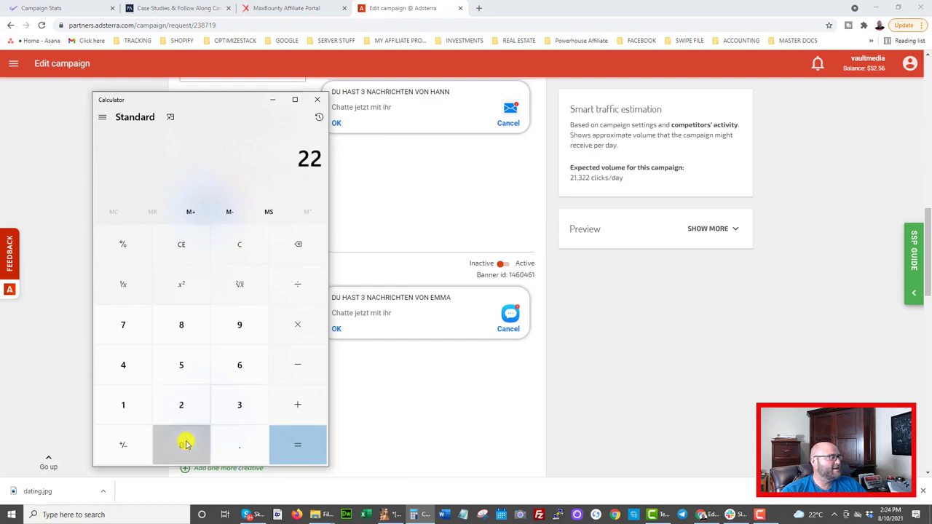
pyautogui.click(182, 442)
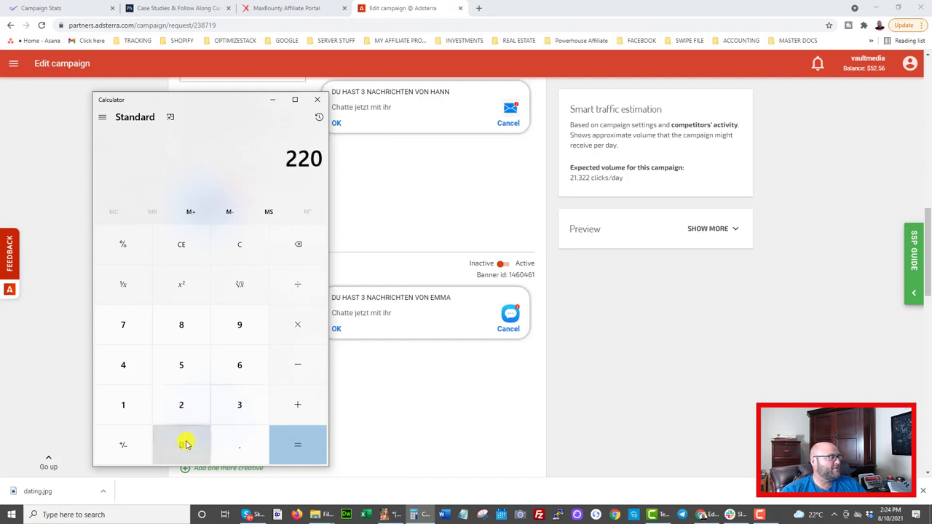
pyautogui.click(297, 366)
pyautogui.click(176, 366)
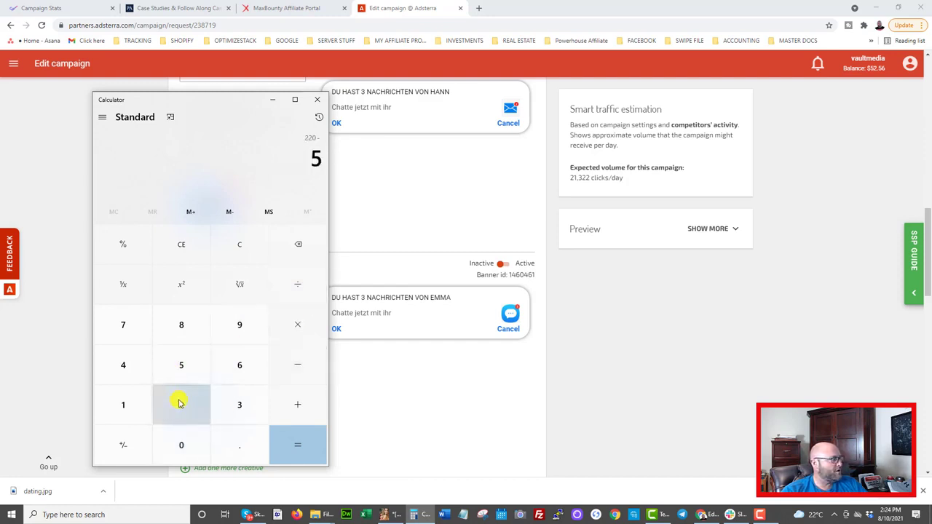
pyautogui.click(179, 403)
pyautogui.click(302, 445)
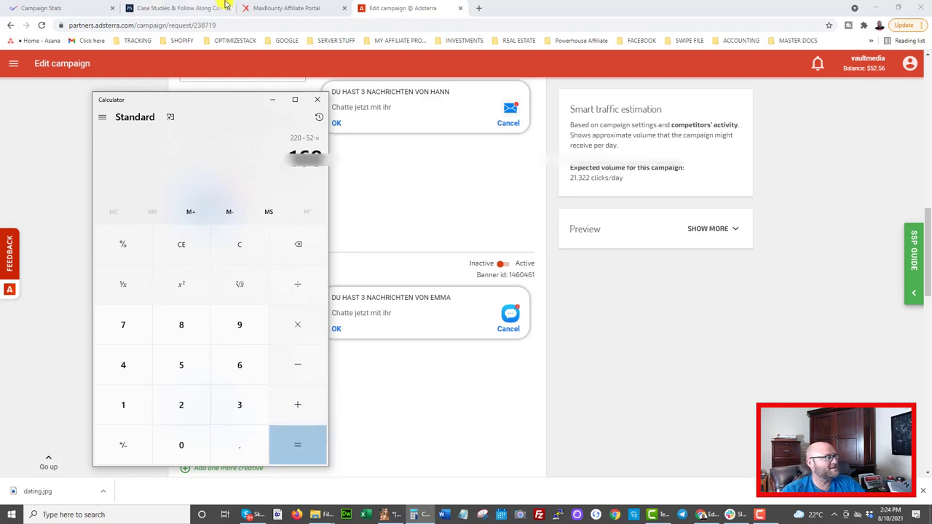
# Step: Check the Just.Dating (DE) earnings in the MaxBounty report and view the Powerhouse Affiliate case studies forum
pyautogui.click(273, 7)
pyautogui.moveTo(714, 180); pyautogui.dragTo(730, 180)
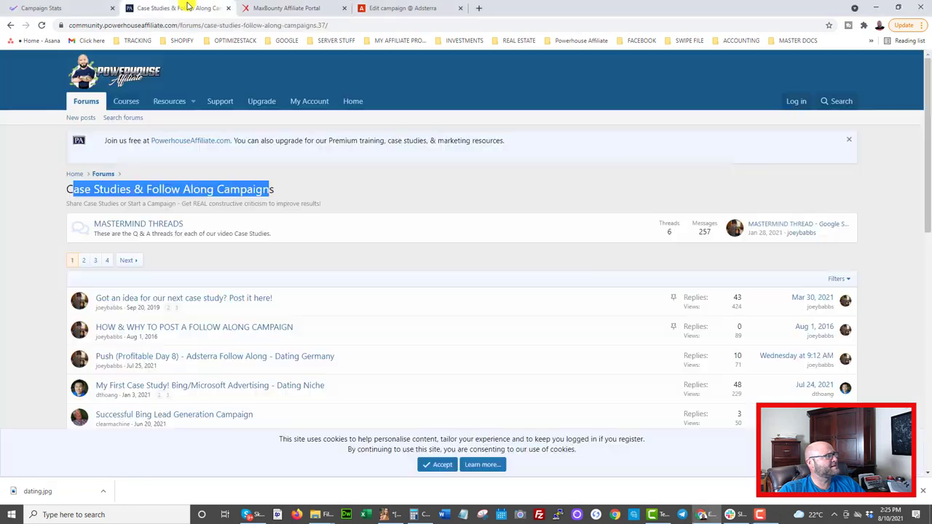
pyautogui.click(187, 7)
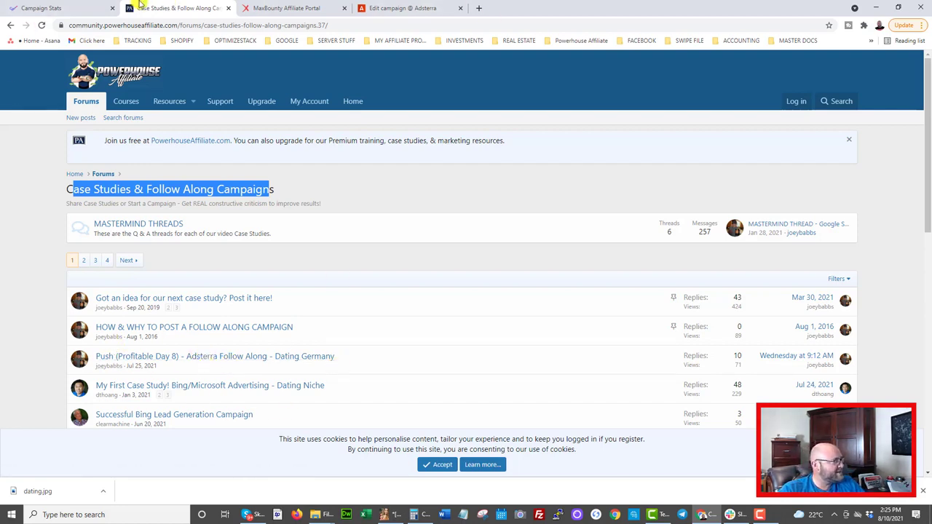
# Step: Switch to Campaign Stats in CPV Lab Pro and examine the German Dating campaign's visitor chart, cost, revenue and target performance table
pyautogui.click(70, 7)
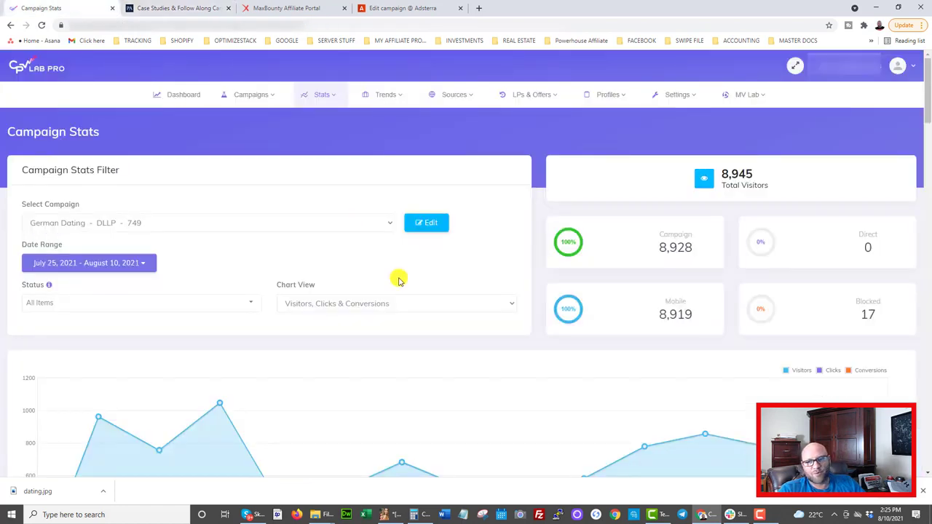
pyautogui.scroll(-4, 398, 280)
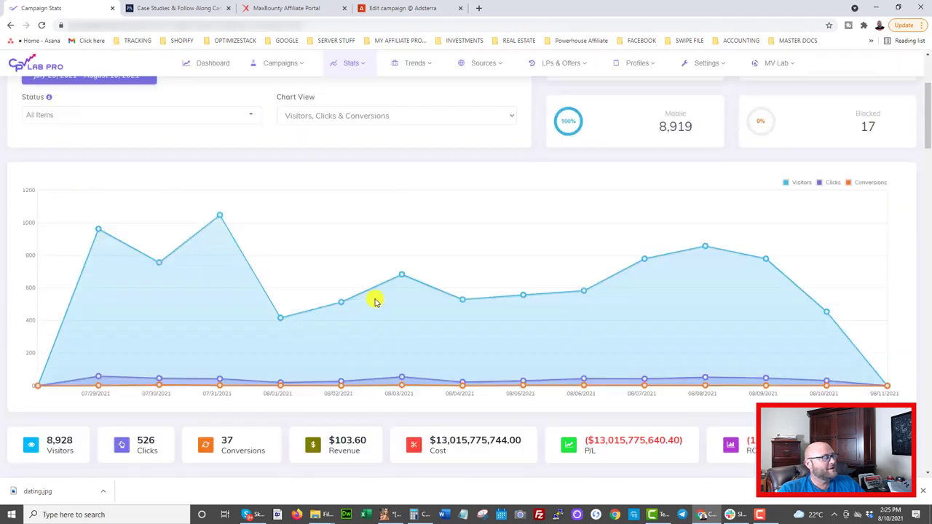
pyautogui.scroll(1, 374, 302)
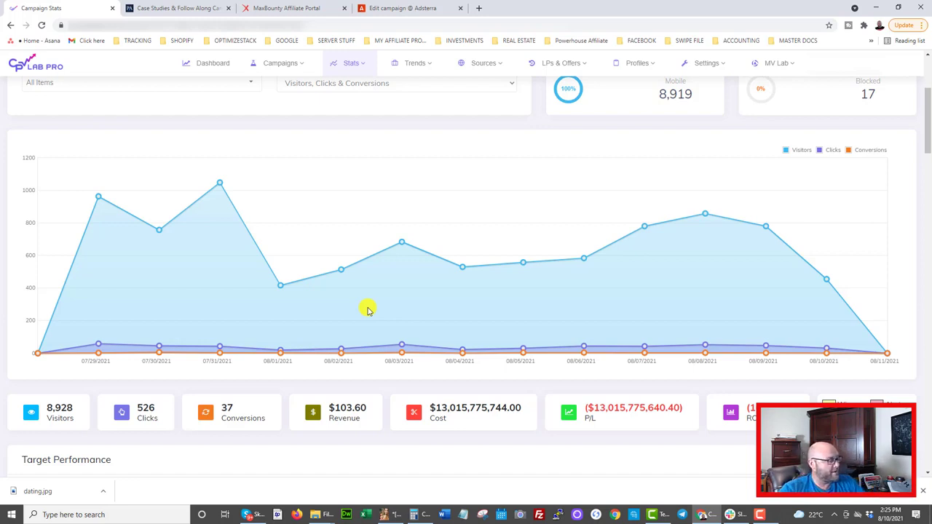
pyautogui.scroll(-3, 311, 312)
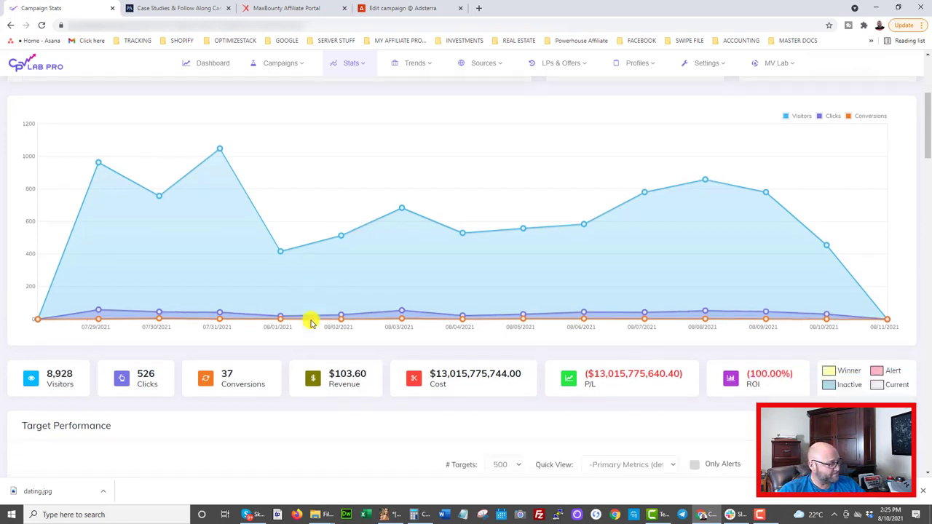
pyautogui.moveTo(431, 313); pyautogui.dragTo(515, 313)
pyautogui.click(520, 315)
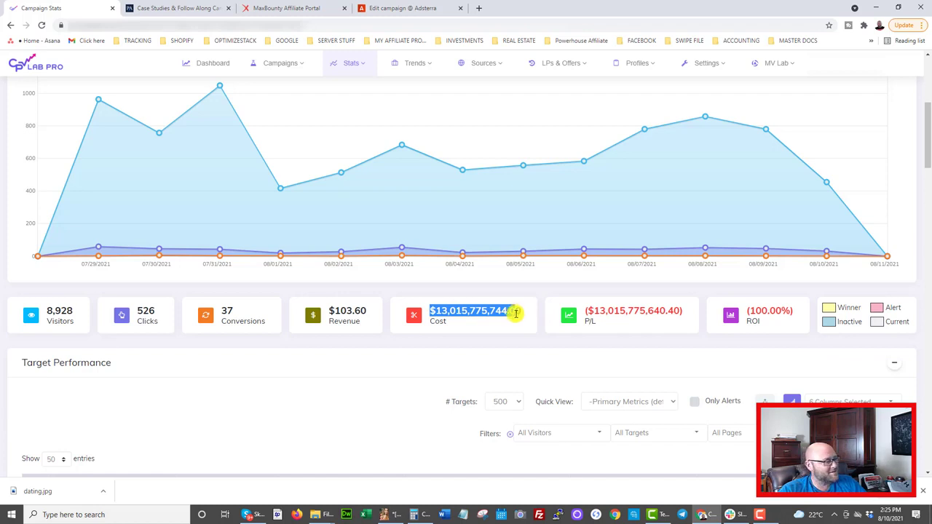
pyautogui.click(519, 312)
pyautogui.moveTo(429, 312); pyautogui.dragTo(450, 311)
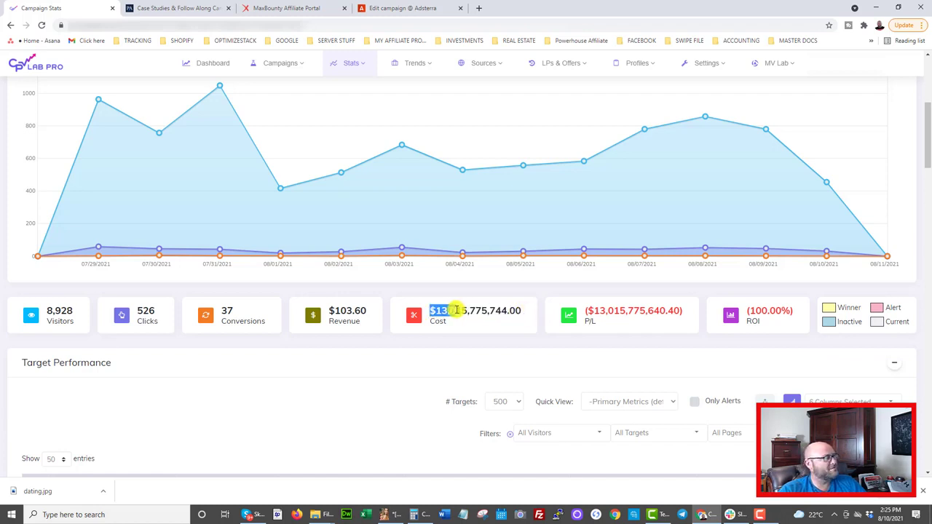
pyautogui.click(456, 310)
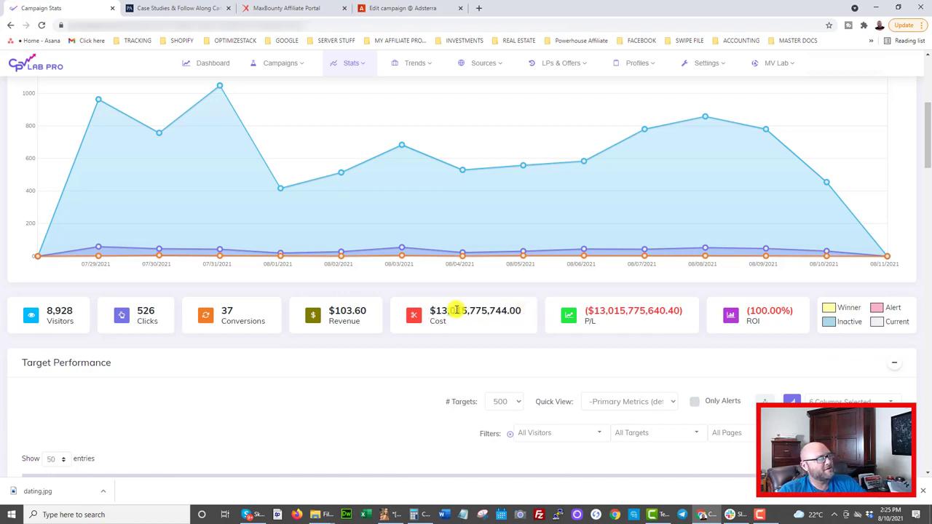
pyautogui.moveTo(328, 311); pyautogui.dragTo(368, 313)
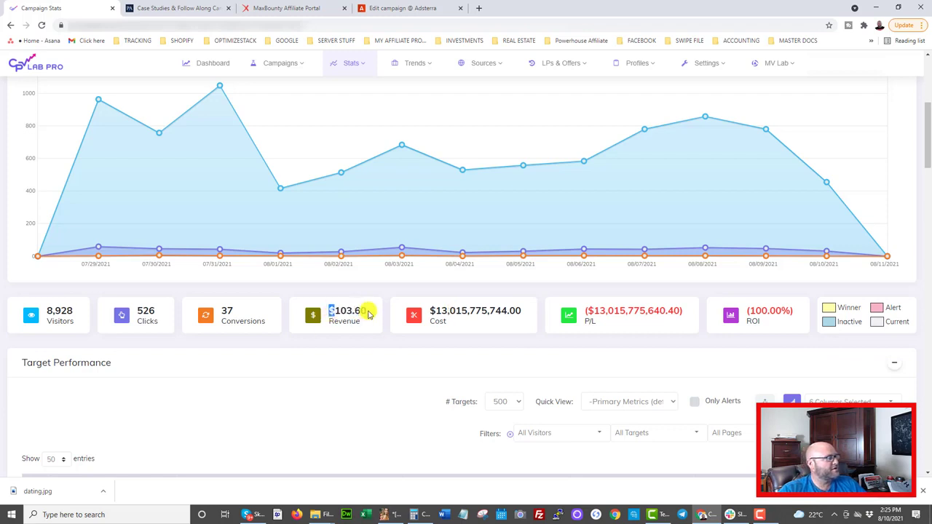
pyautogui.click(338, 313)
pyautogui.scroll(-2, 338, 318)
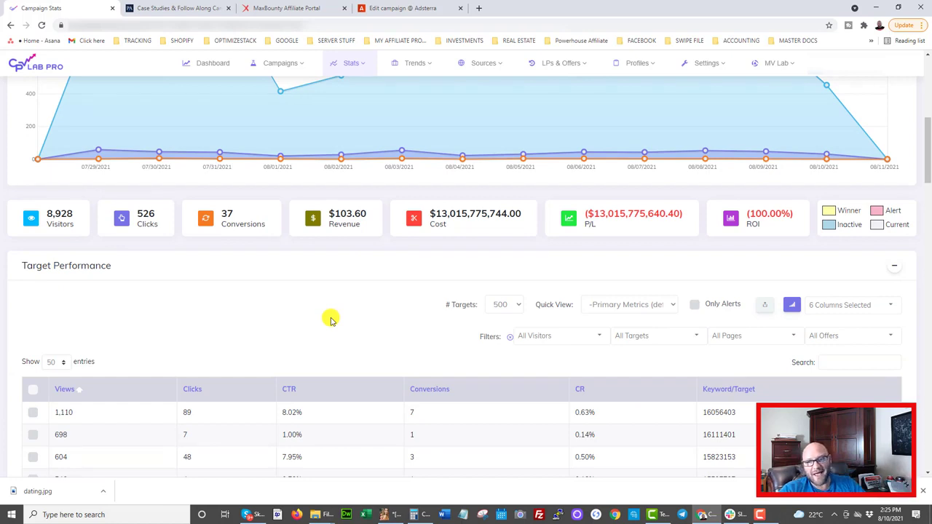
pyautogui.scroll(-1, 310, 323)
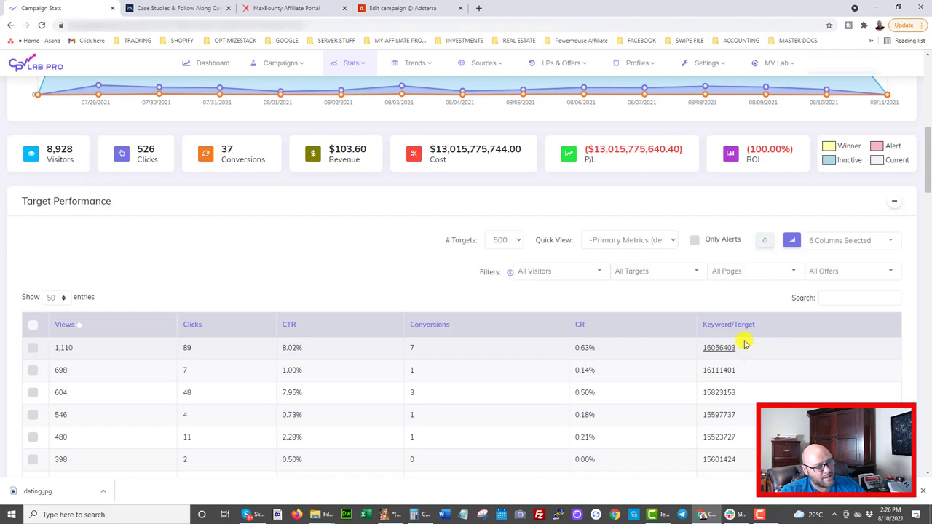
# Step: Examine views, clicks and conversions for the two highest-traffic placements in the Target Performance table, including their Keyword/Target IDs
pyautogui.moveTo(735, 348)
pyautogui.mouseDown()
pyautogui.moveTo(696, 349)
pyautogui.moveTo(728, 348)
pyautogui.mouseUp()
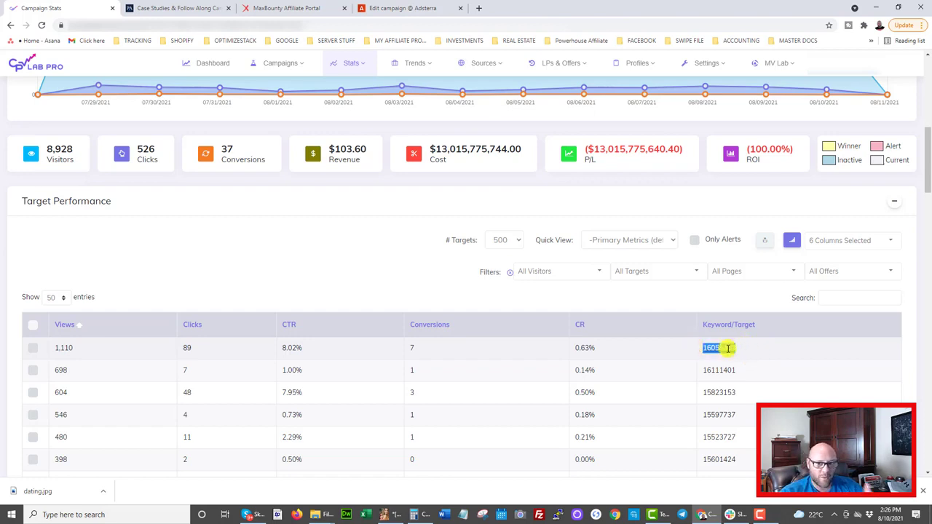
pyautogui.click(779, 353)
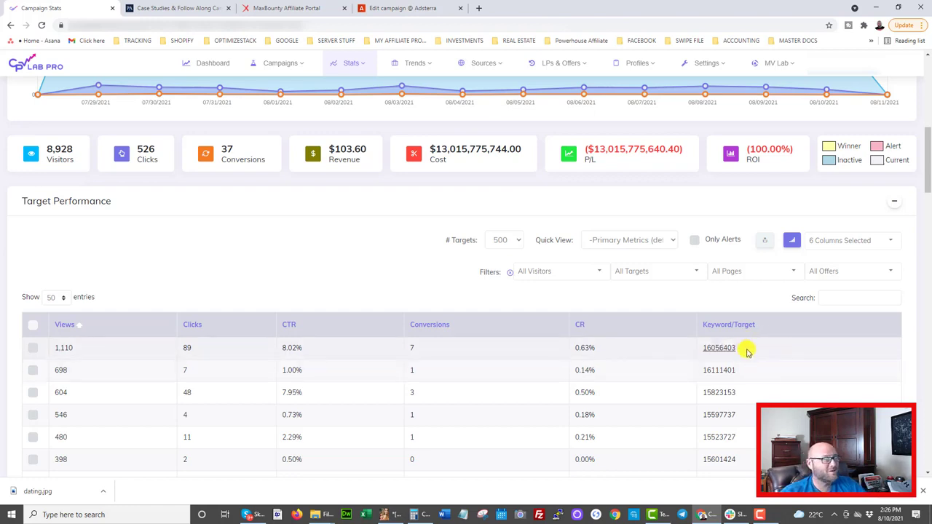
pyautogui.scroll(-1, 583, 360)
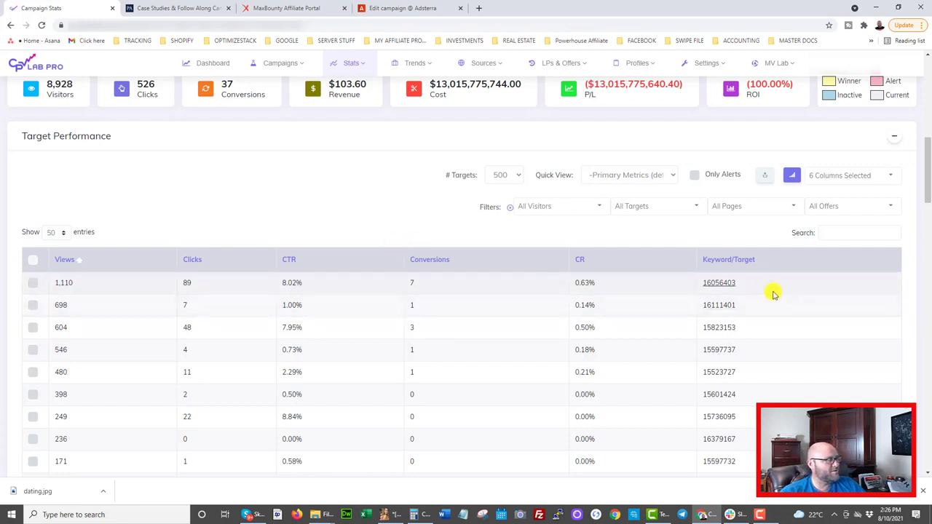
pyautogui.moveTo(753, 288); pyautogui.dragTo(686, 286)
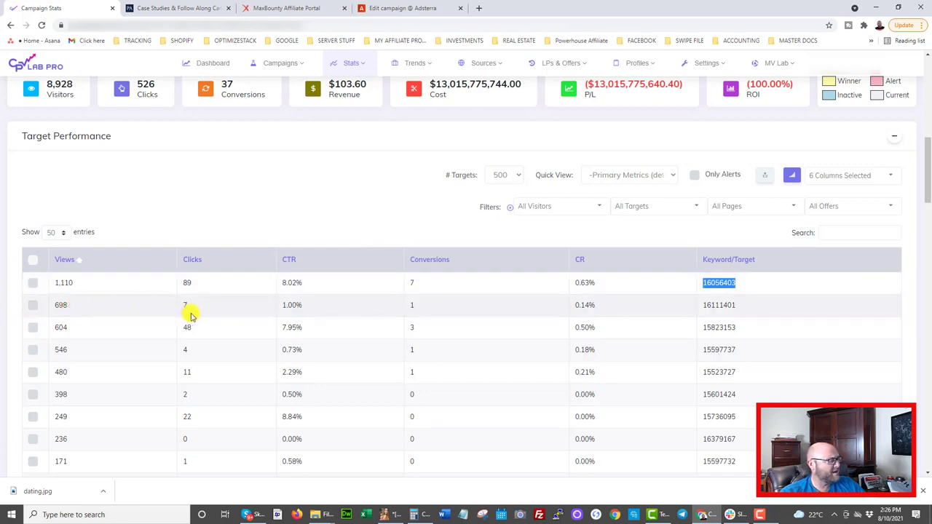
pyautogui.moveTo(423, 307); pyautogui.dragTo(403, 310)
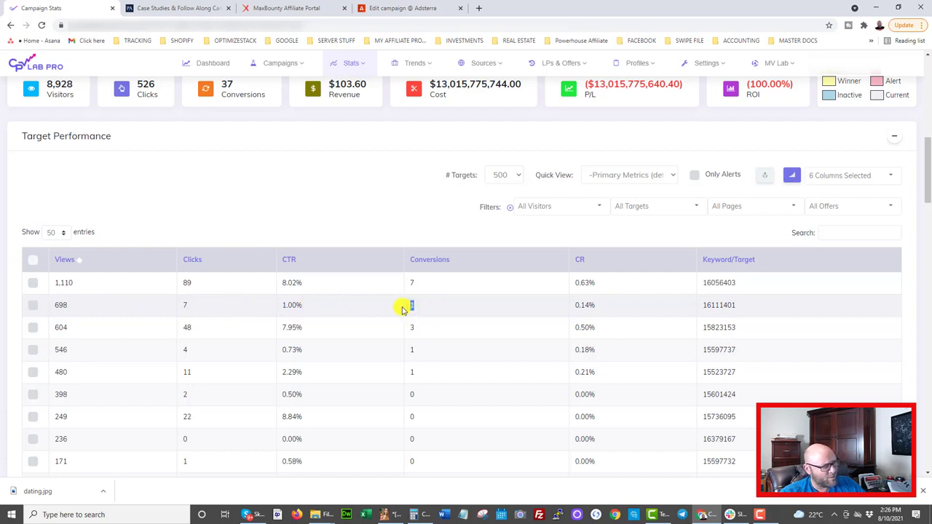
pyautogui.moveTo(750, 306); pyautogui.dragTo(690, 309)
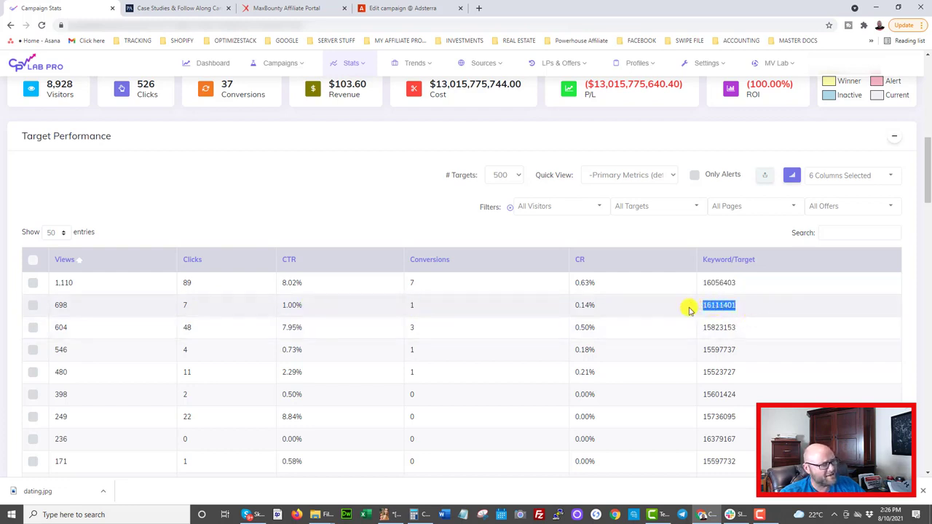
# Step: Examine the CTR column across the placement list, comparing click-through rates with conversions down to the table's totals
pyautogui.scroll(-2, 277, 357)
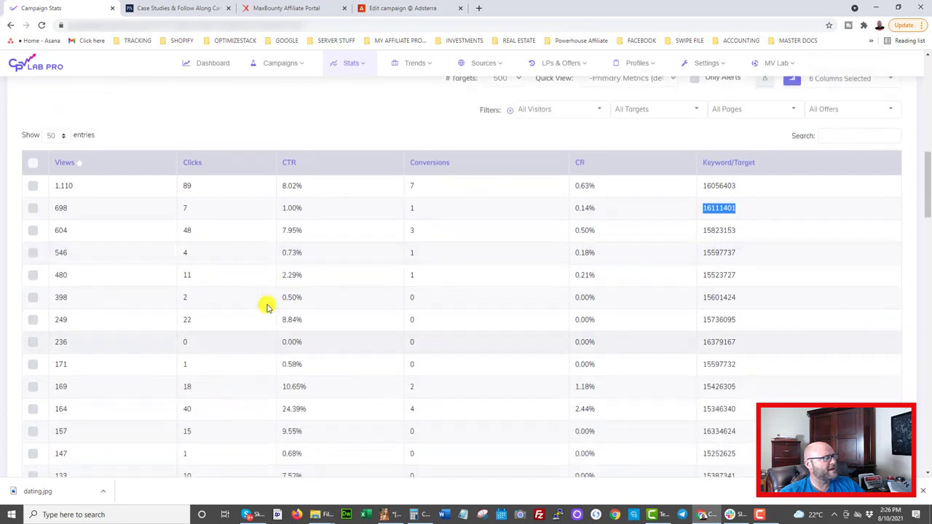
pyautogui.moveTo(296, 162)
pyautogui.mouseDown()
pyautogui.moveTo(284, 167)
pyautogui.moveTo(303, 163)
pyautogui.mouseUp()
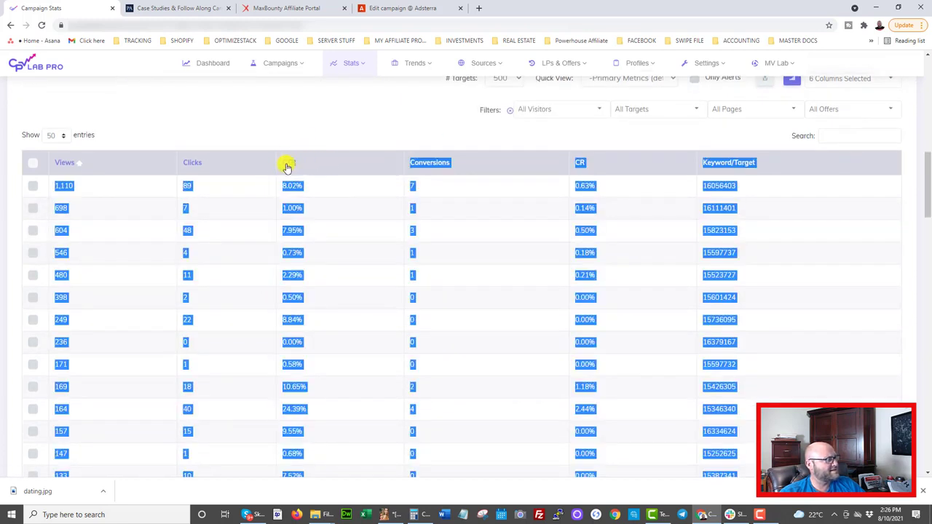
pyautogui.click(317, 342)
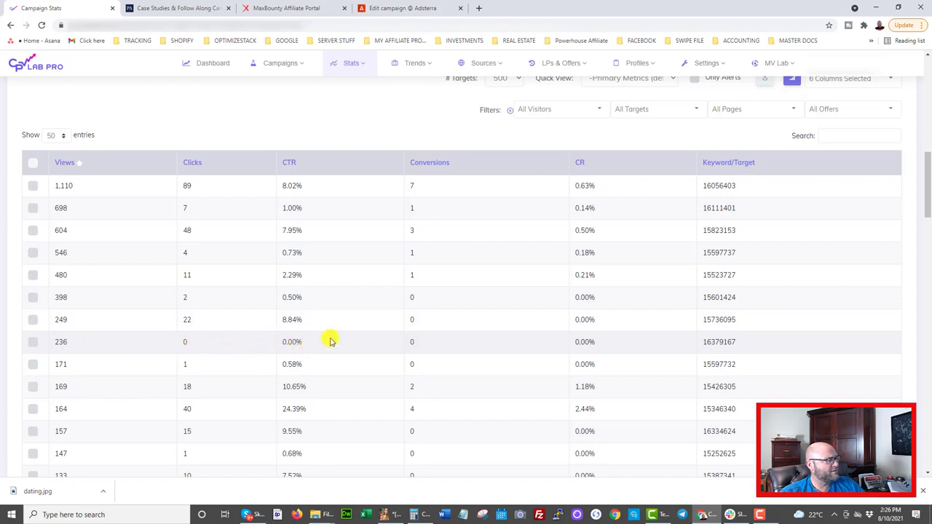
pyautogui.doubleClick(281, 341)
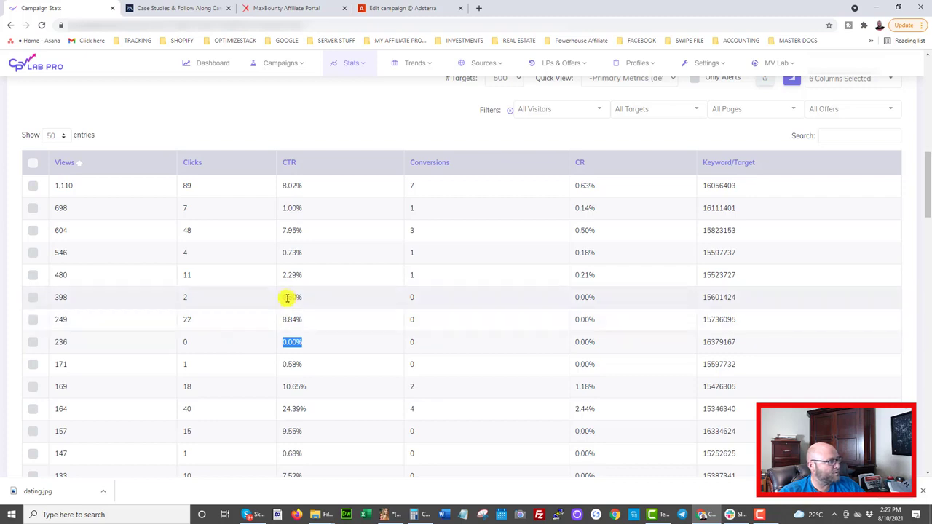
pyautogui.moveTo(283, 297); pyautogui.dragTo(303, 300)
pyautogui.scroll(-3, 287, 400)
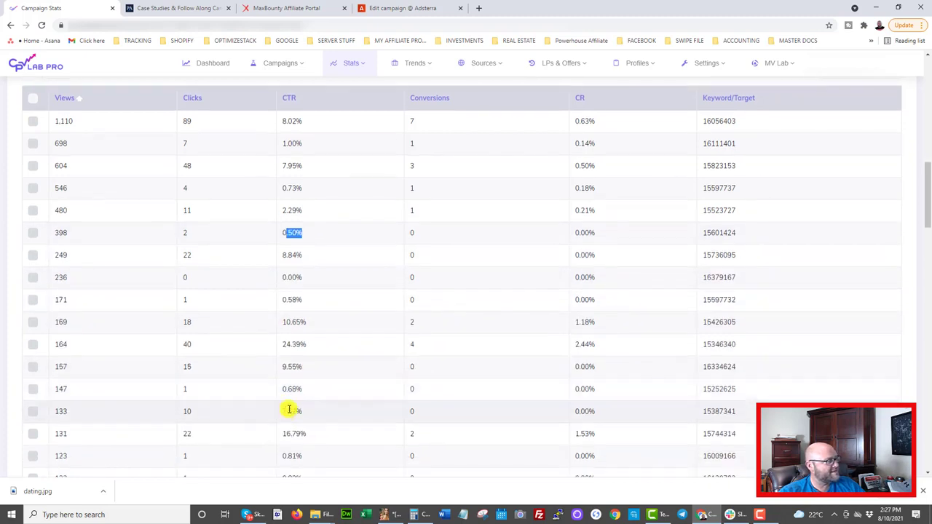
pyautogui.scroll(-4, 310, 409)
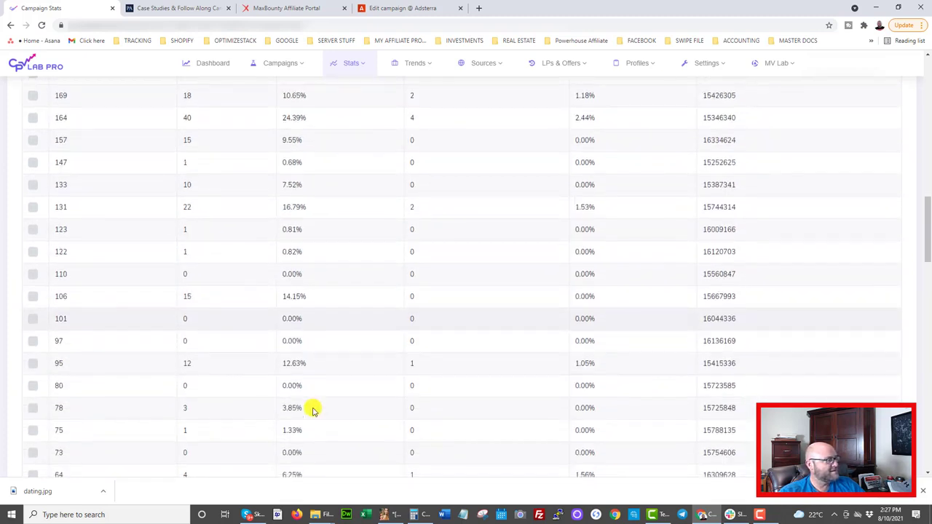
pyautogui.scroll(-5, 313, 415)
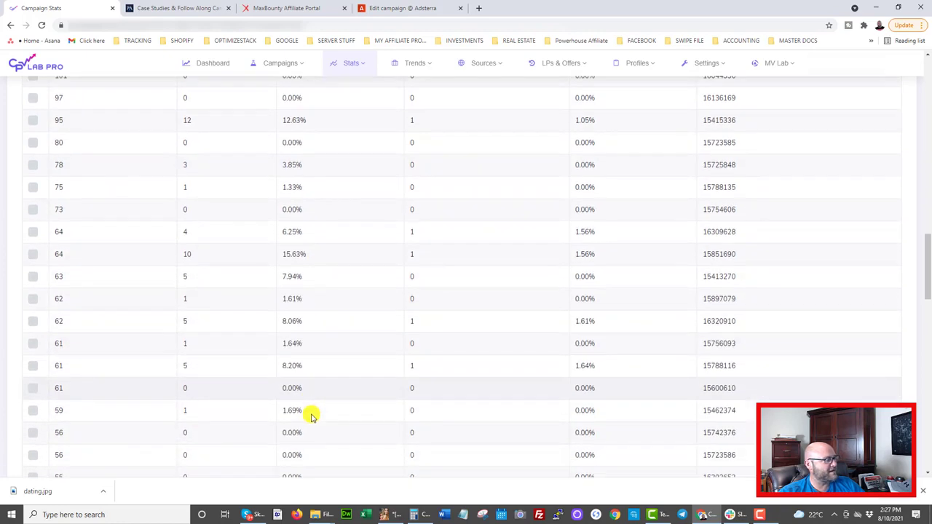
pyautogui.scroll(-3, 311, 415)
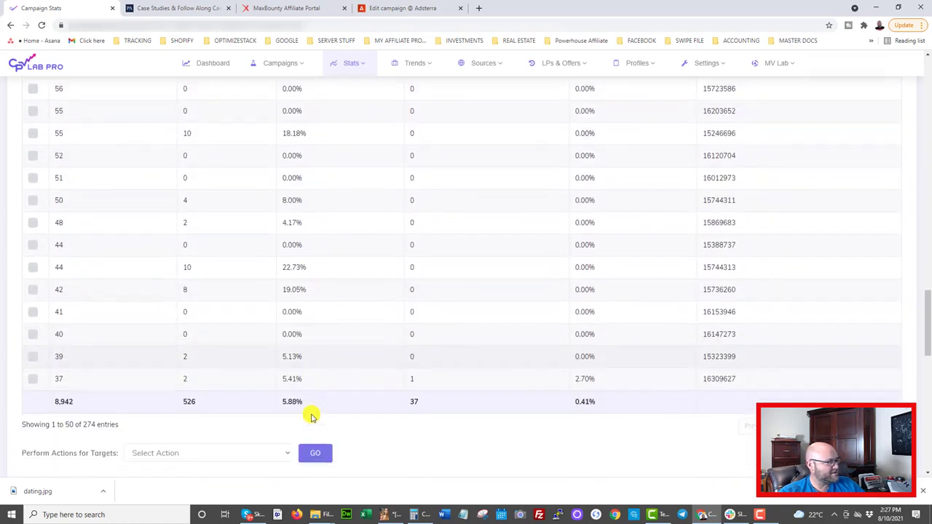
pyautogui.scroll(2, 311, 415)
pyautogui.scroll(13, 310, 415)
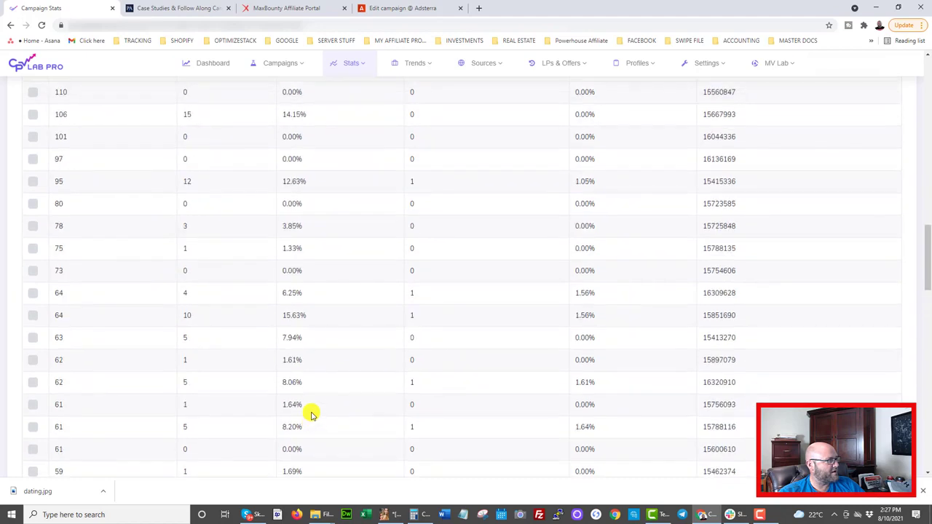
pyautogui.scroll(2, 236, 349)
pyautogui.scroll(-10, 437, 353)
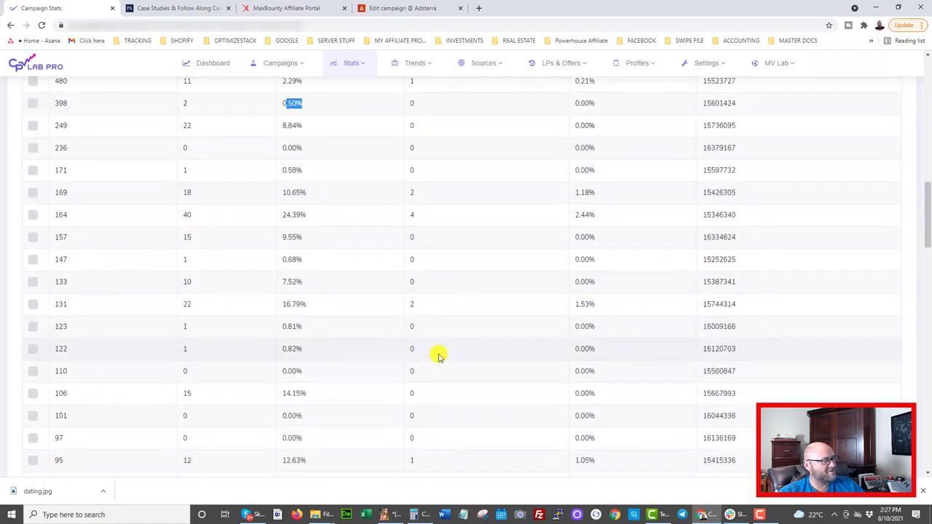
pyautogui.scroll(4, 436, 356)
pyautogui.scroll(2, 435, 356)
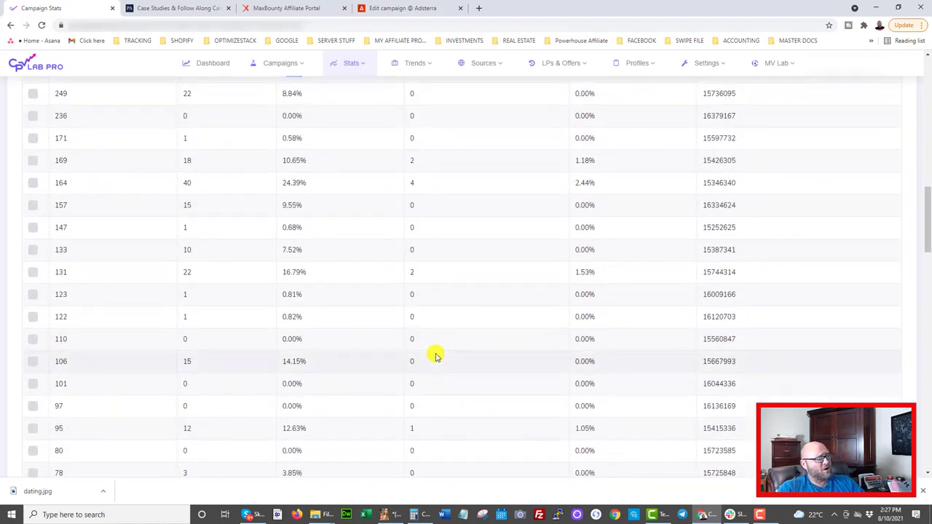
# Step: Switch to the Edit campaign page in Adsterra and review the blacklisted placement IDs and the custom bid entry under Advanced settings
pyautogui.click(364, 9)
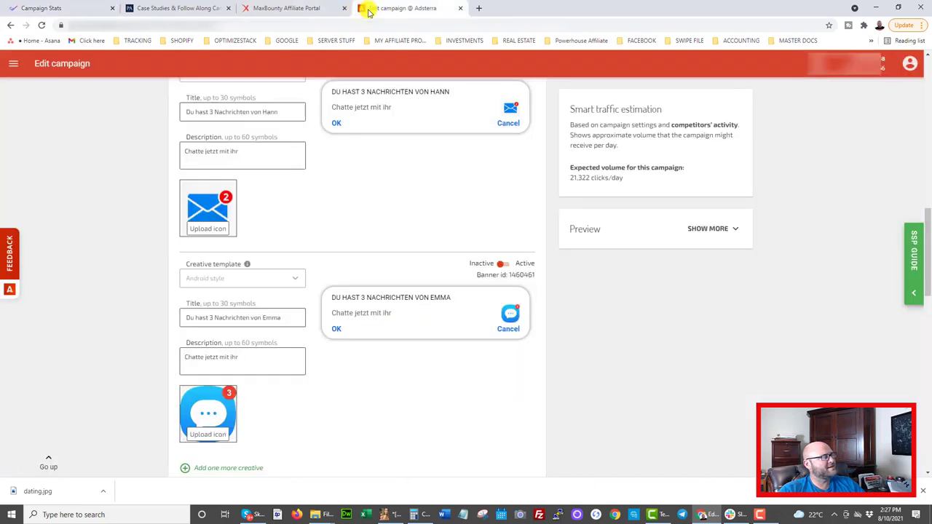
pyautogui.scroll(-8, 375, 306)
pyautogui.scroll(-4, 364, 305)
pyautogui.scroll(2, 363, 305)
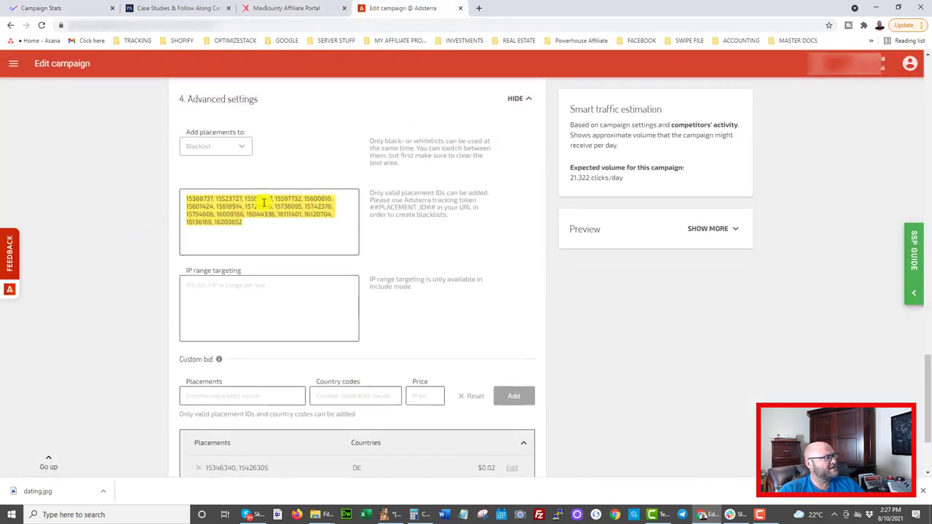
pyautogui.click(265, 235)
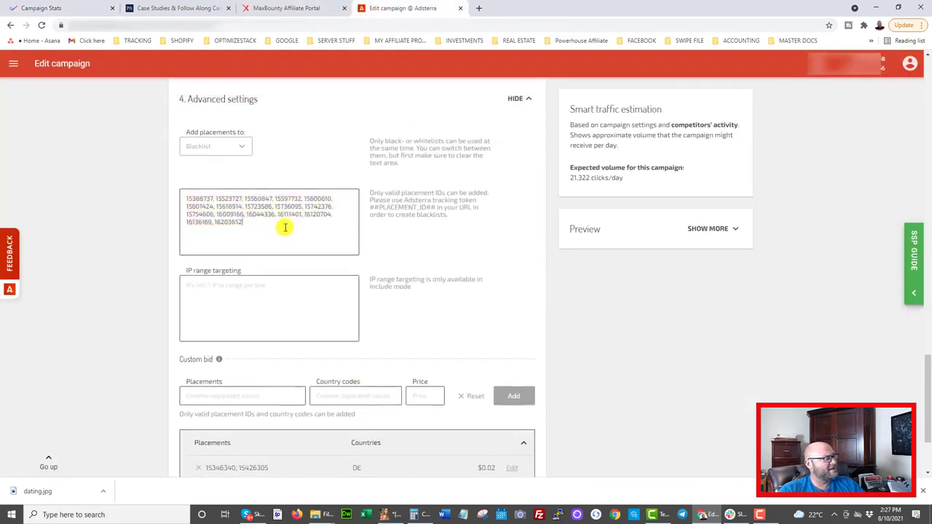
pyautogui.moveTo(290, 226); pyautogui.dragTo(180, 191)
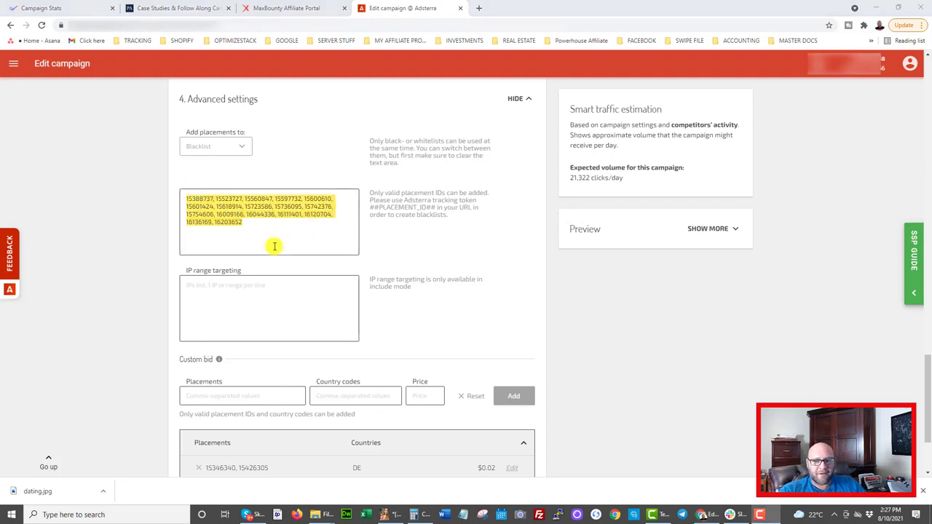
pyautogui.scroll(-2, 102, 303)
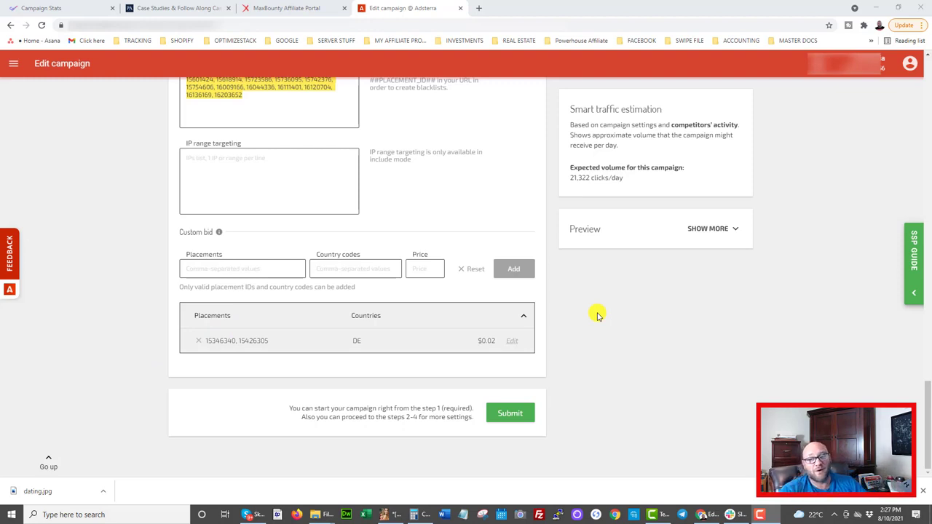
pyautogui.scroll(1, 197, 154)
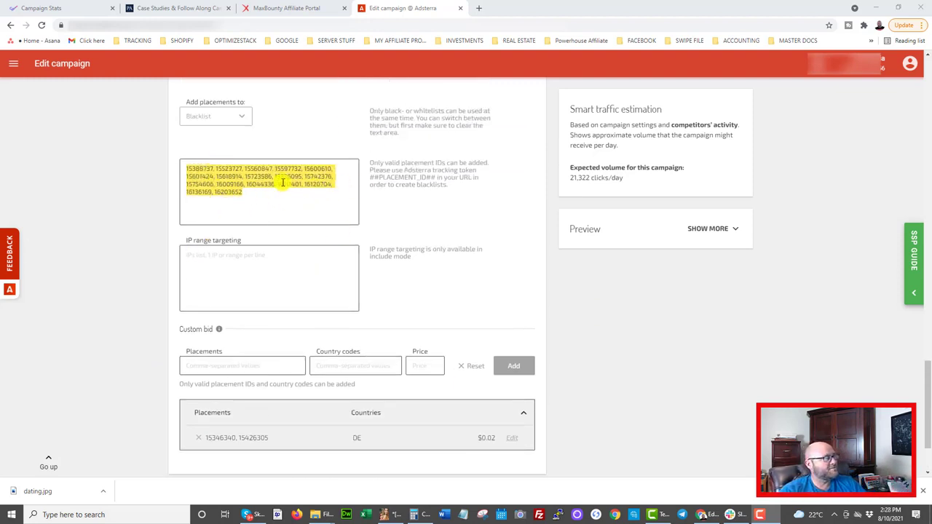
# Step: Switch to Campaign Stats in CPV Lab Pro and replace the Keyword/Target column with the ad custom token in Target Performance
pyautogui.click(41, 8)
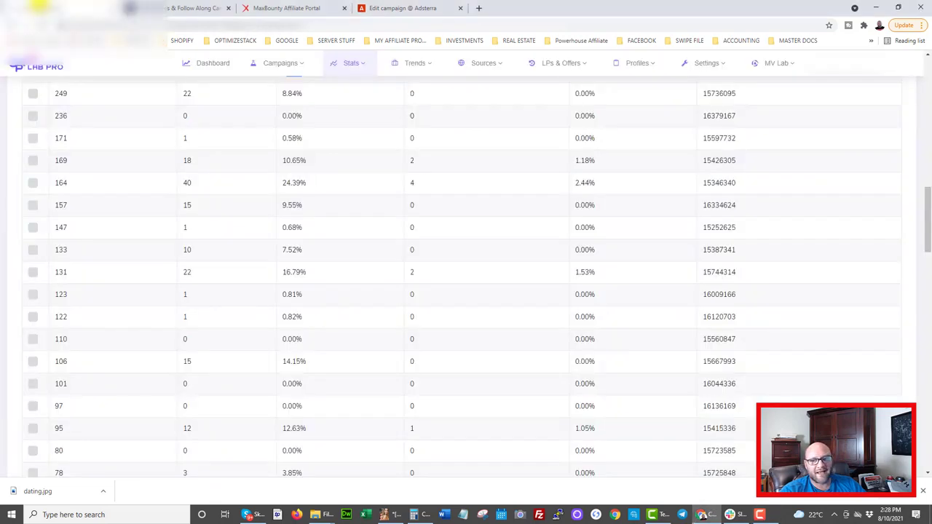
pyautogui.scroll(3, 387, 307)
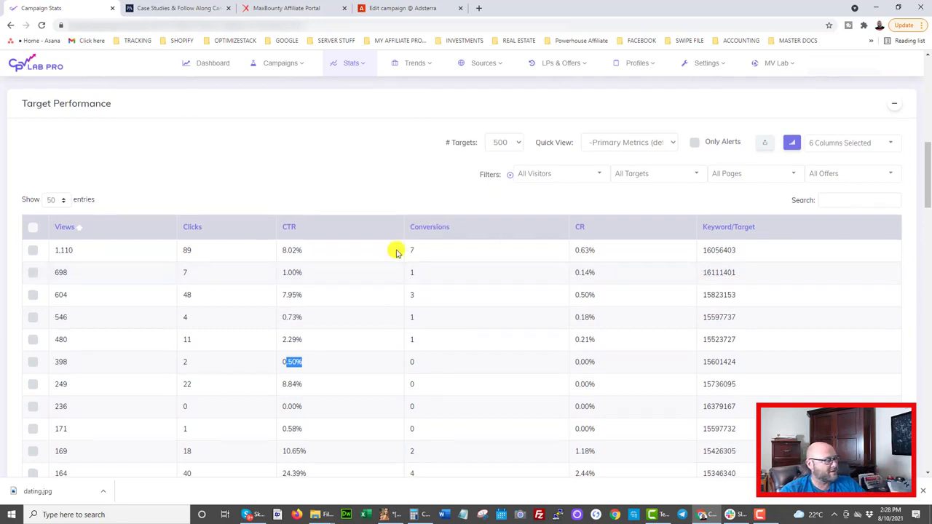
pyautogui.scroll(-3, 379, 250)
pyautogui.scroll(6, 368, 251)
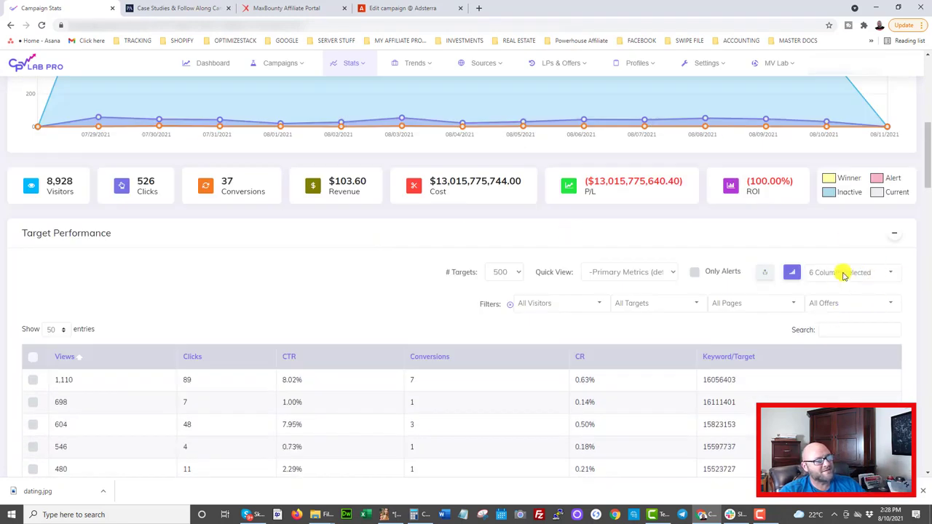
pyautogui.click(834, 275)
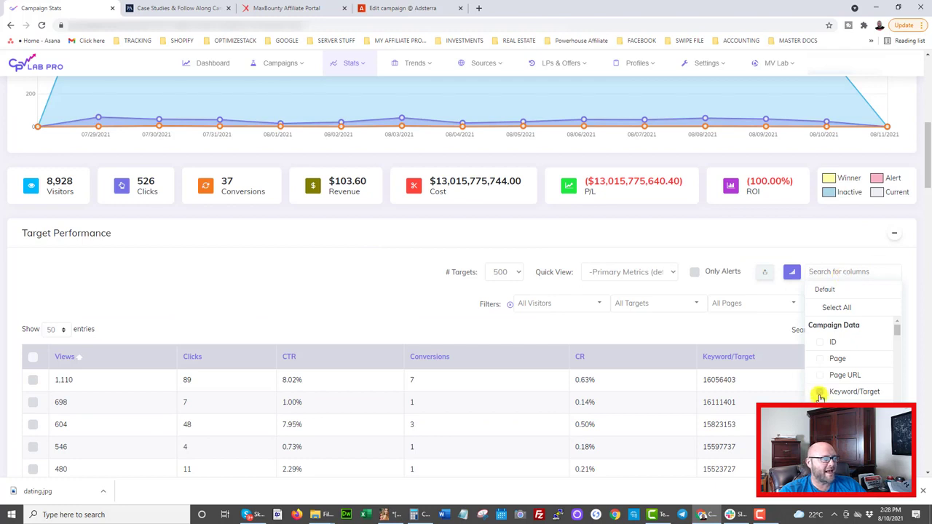
pyautogui.scroll(-5, 822, 391)
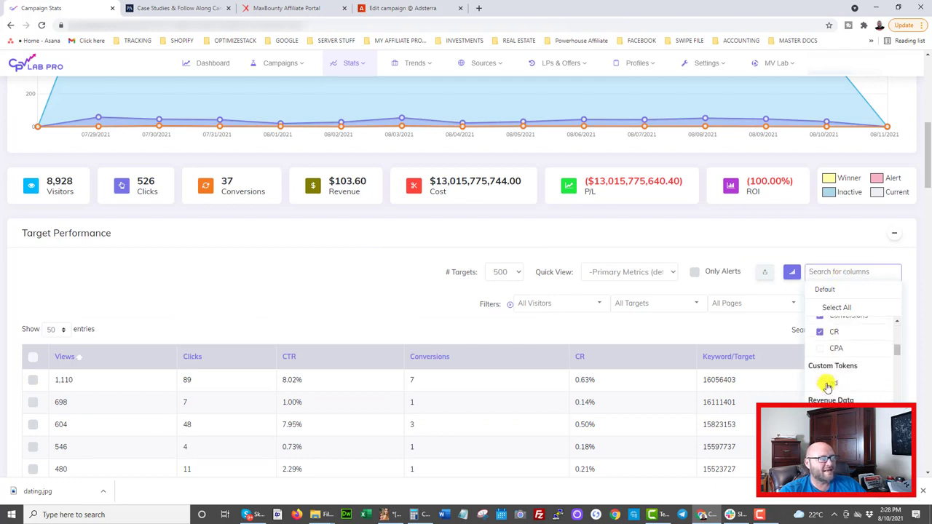
pyautogui.scroll(2, 827, 386)
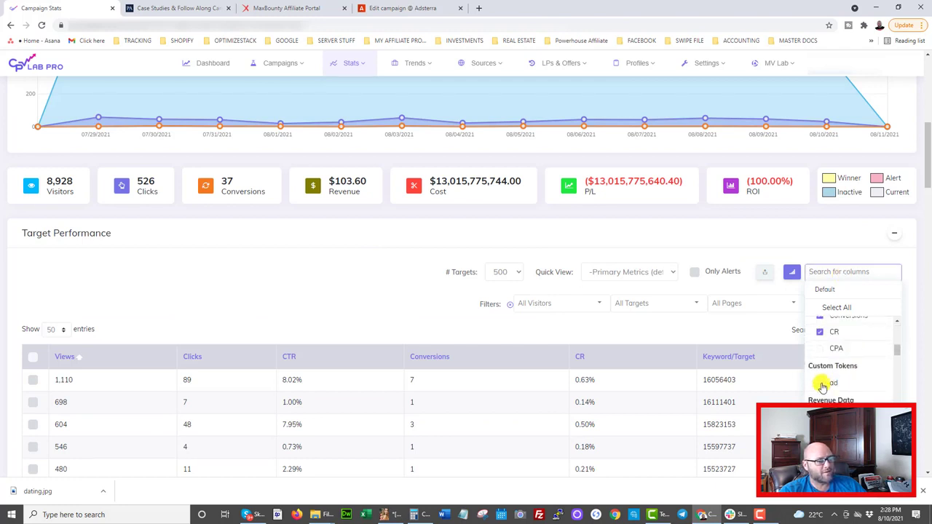
pyautogui.click(821, 383)
pyautogui.click(389, 281)
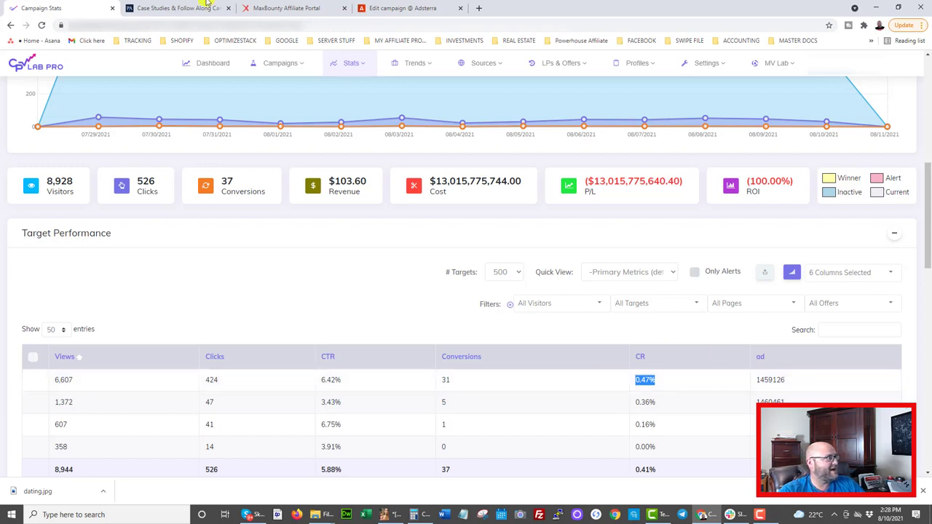
# Step: Switch to the Edit campaign page in Adsterra and compare the banner IDs, icons and active status of the two message-notification creatives
pyautogui.click(400, 8)
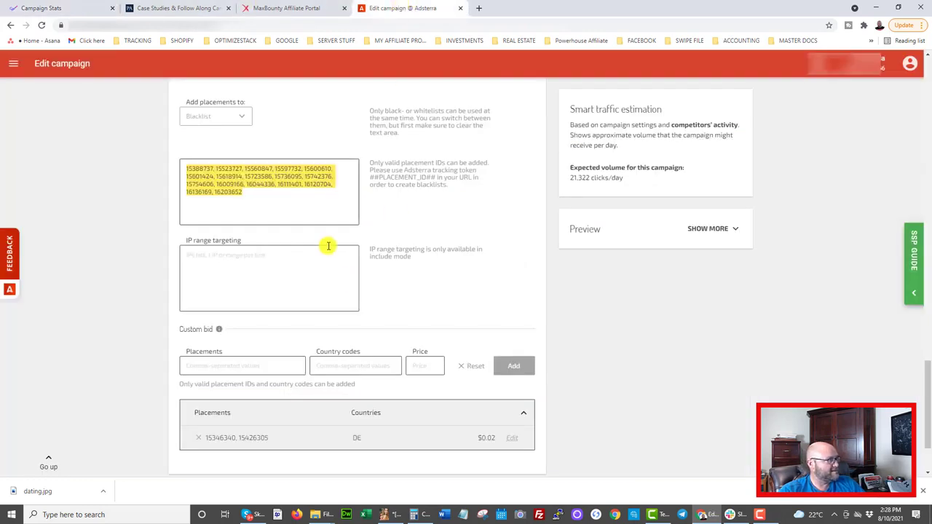
pyautogui.scroll(9, 328, 246)
pyautogui.scroll(3, 329, 246)
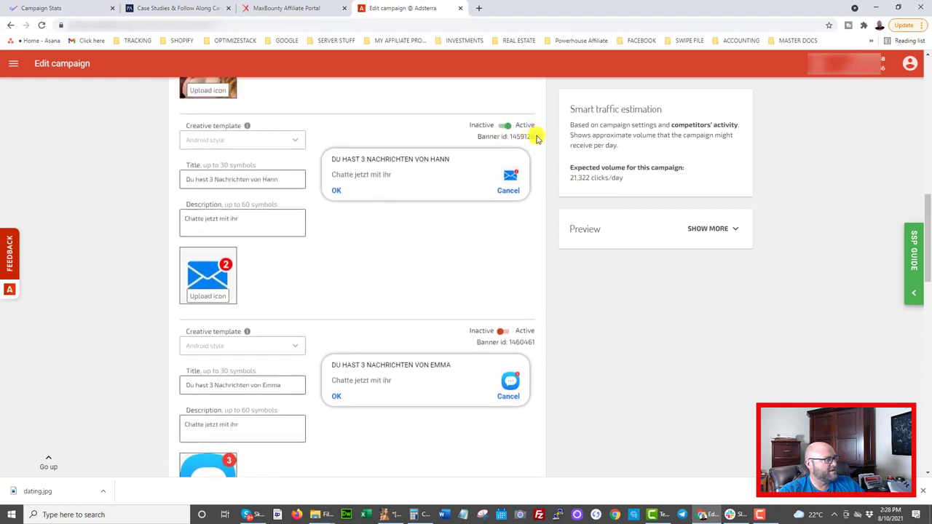
pyautogui.moveTo(536, 138); pyautogui.dragTo(475, 303)
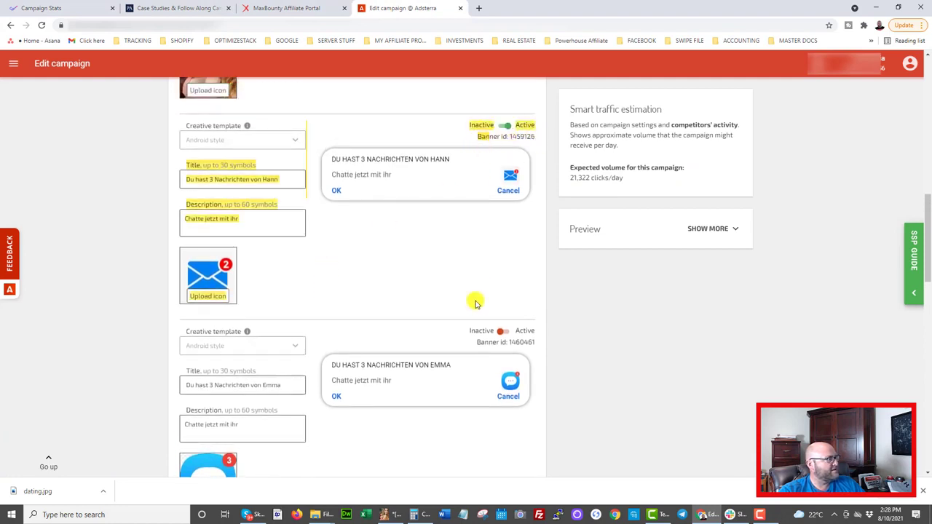
pyautogui.click(413, 300)
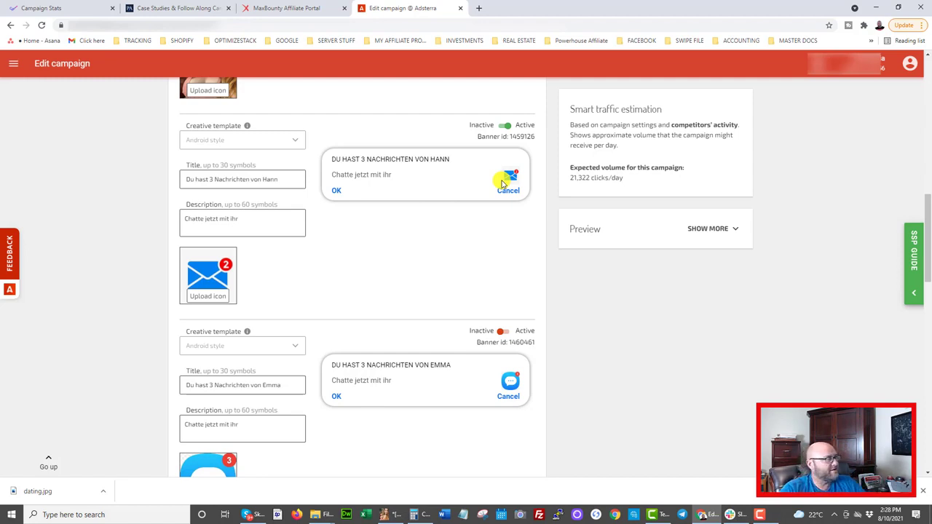
pyautogui.scroll(-2, 368, 237)
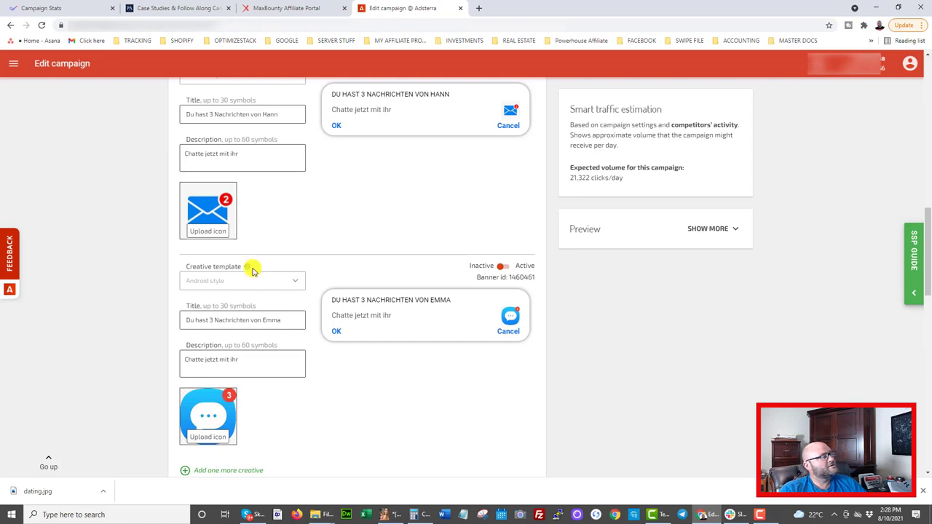
# Step: Switch to Campaign Stats in CPV Lab Pro and compare the conversion rates of the three landing pages in Landing Page Performance
pyautogui.scroll(1, 465, 231)
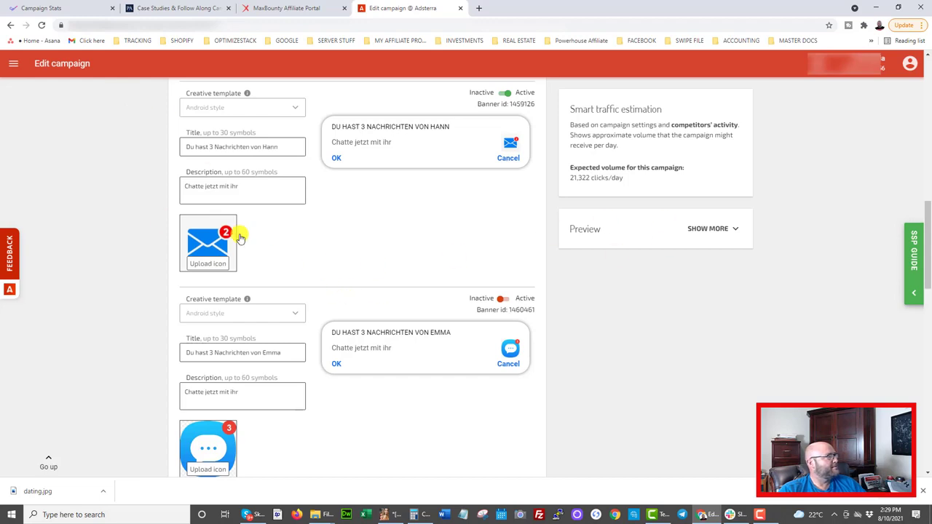
pyautogui.click(65, 6)
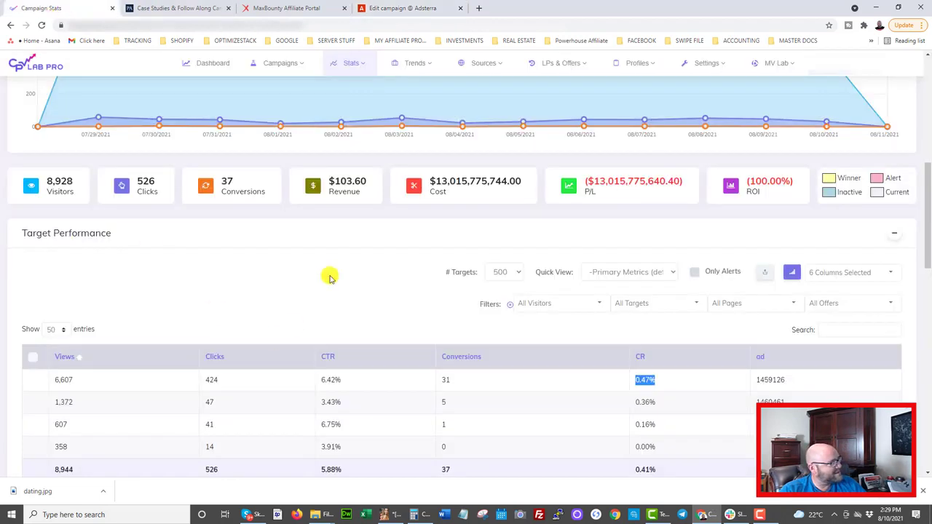
pyautogui.scroll(-5, 320, 283)
pyautogui.scroll(-2, 320, 283)
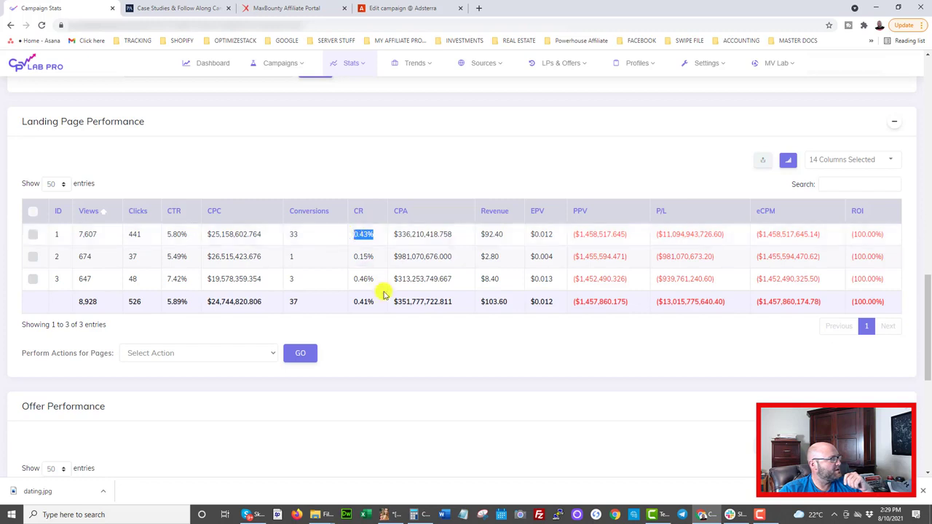
pyautogui.moveTo(374, 279); pyautogui.dragTo(353, 278)
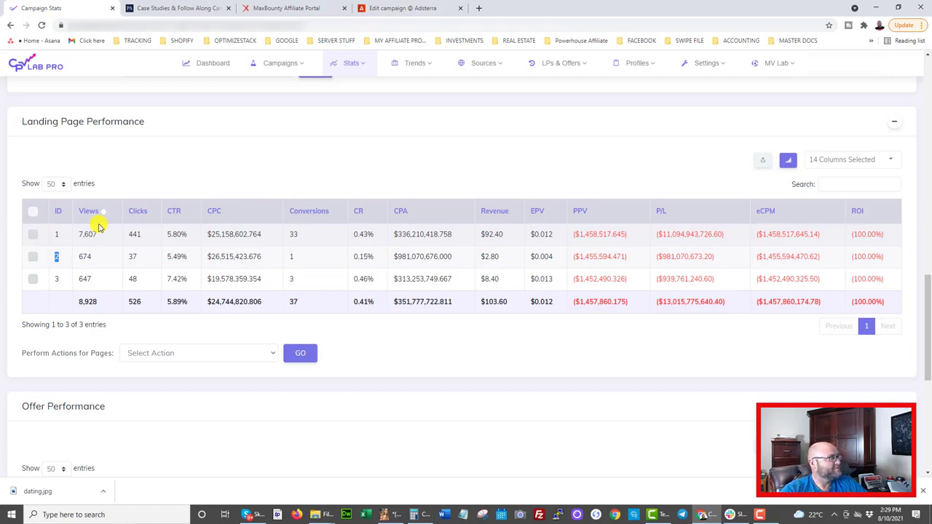
# Step: Replace the ad custom token column with the OS column in the Target Performance table
pyautogui.scroll(10, 447, 264)
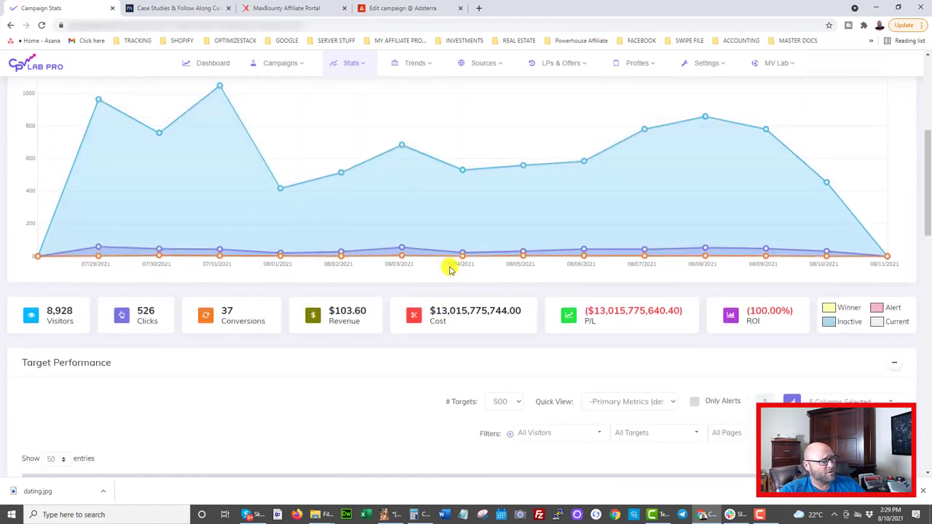
pyautogui.scroll(-5, 498, 348)
pyautogui.click(834, 208)
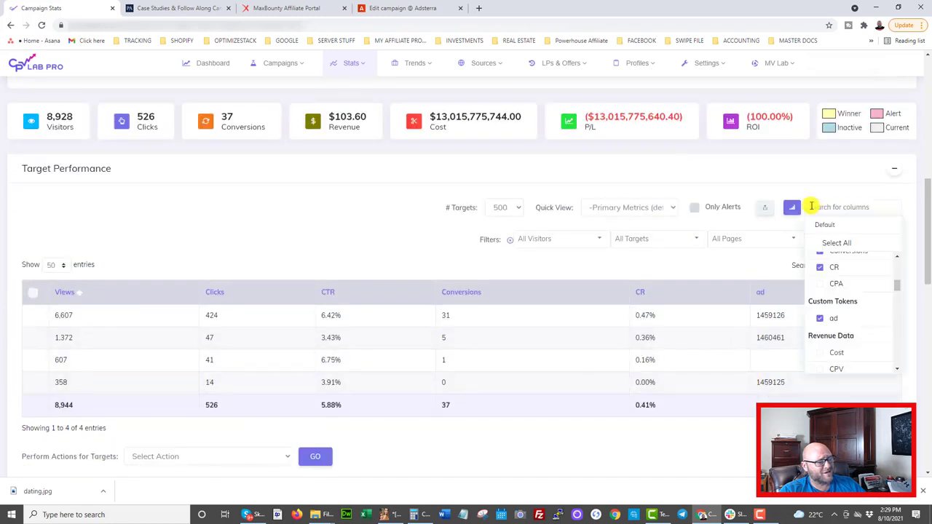
pyautogui.scroll(-1, 852, 288)
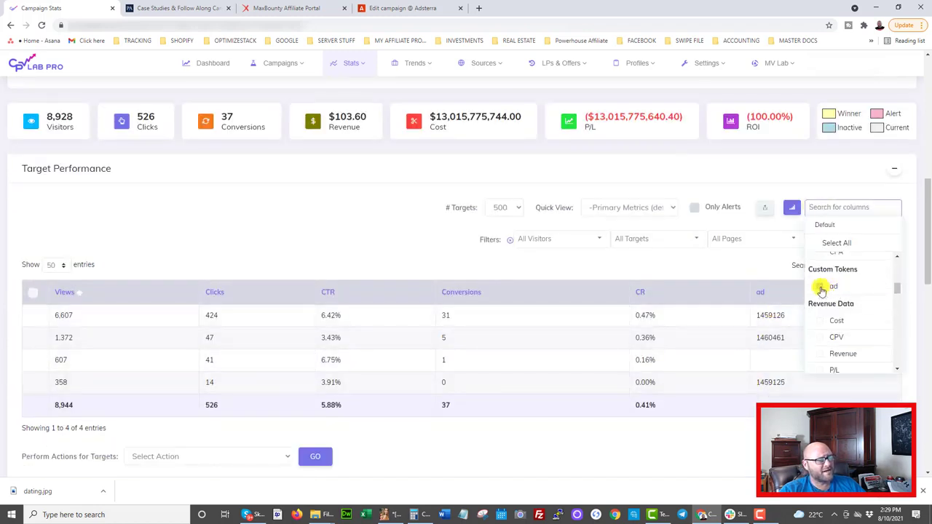
pyautogui.scroll(-10, 821, 292)
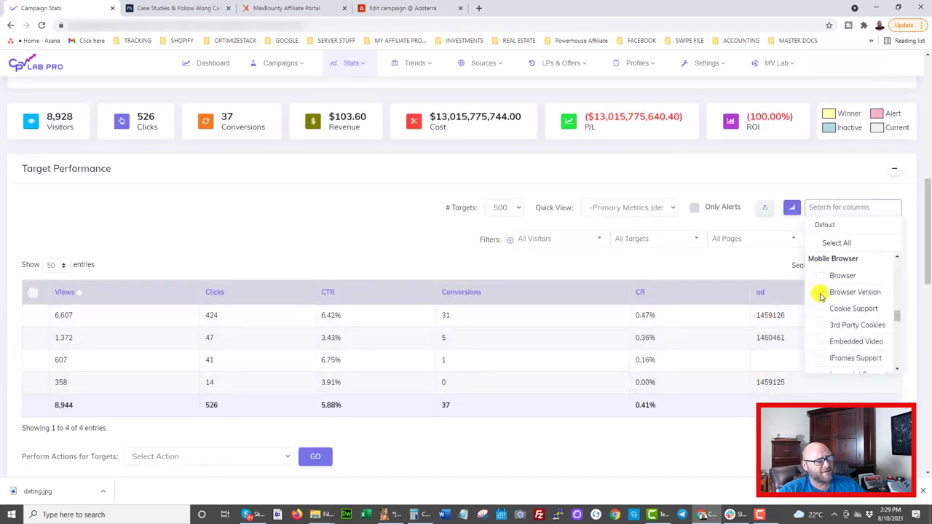
pyautogui.scroll(-10, 821, 295)
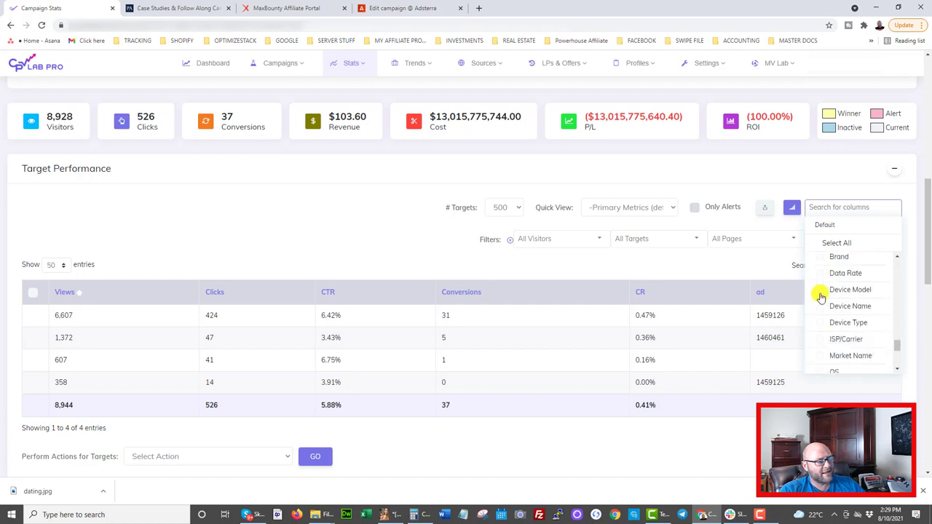
pyautogui.scroll(-3, 821, 295)
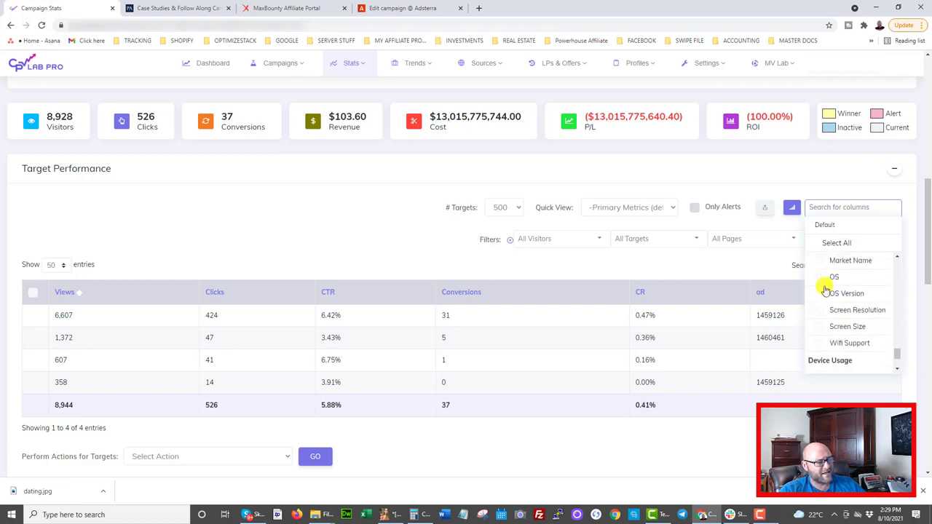
pyautogui.click(820, 280)
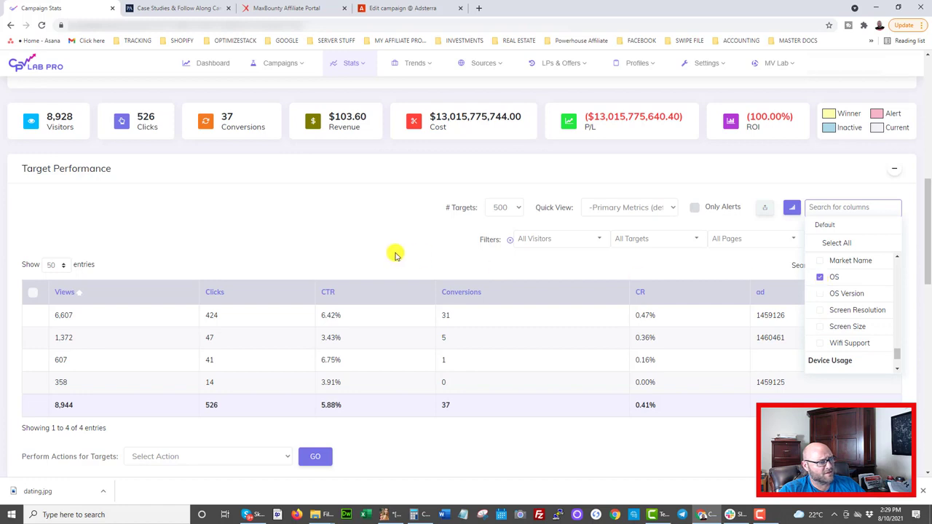
pyautogui.click(276, 250)
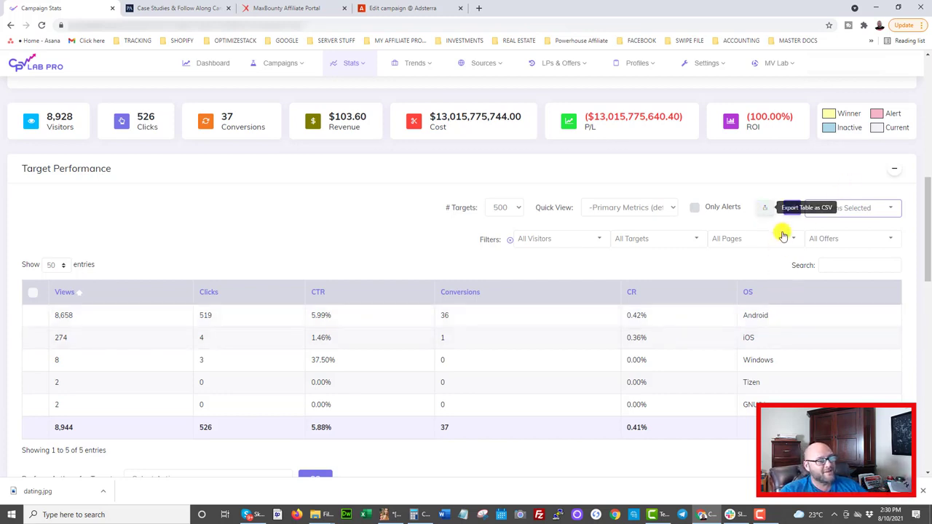
# Step: Add the OS Version column to Target Performance and compare clicks, conversions and CR across the Android versions
pyautogui.click(847, 209)
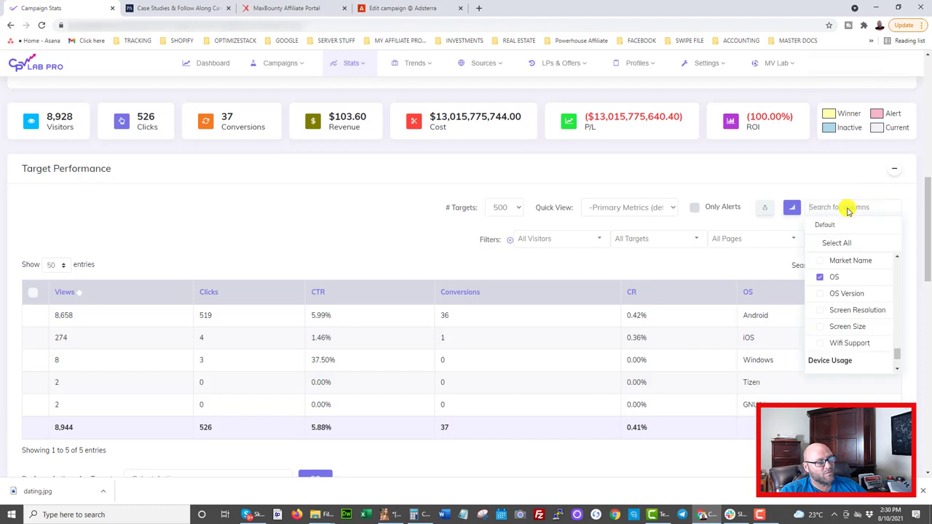
pyautogui.click(823, 296)
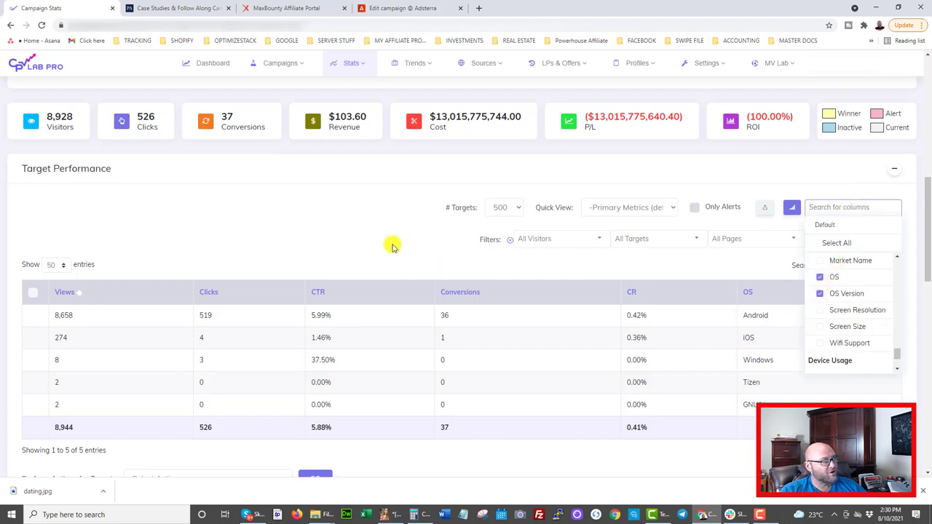
pyautogui.click(386, 243)
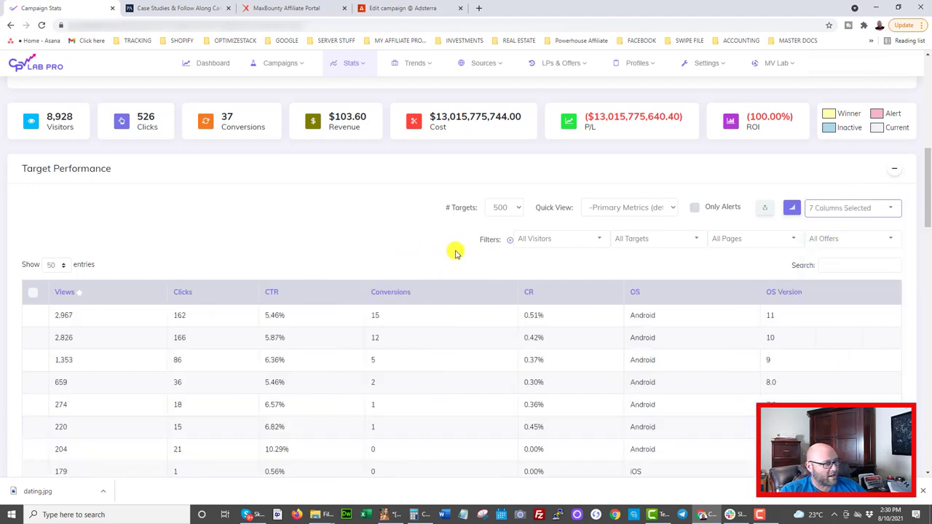
pyautogui.scroll(-1, 473, 248)
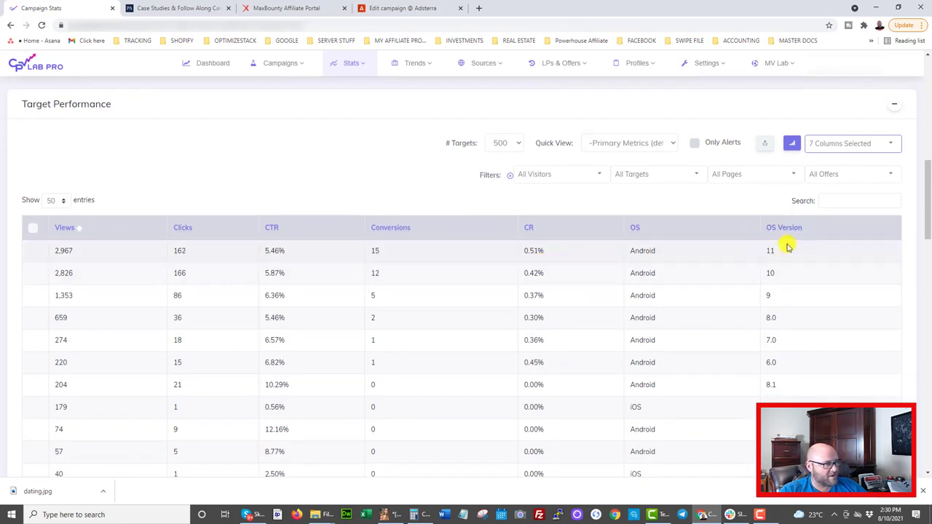
pyautogui.moveTo(786, 254); pyautogui.dragTo(199, 252)
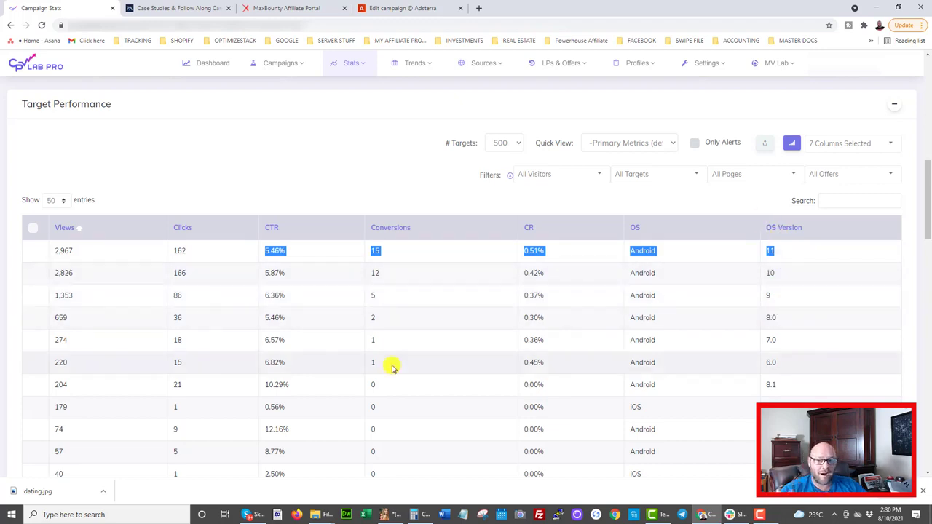
pyautogui.scroll(-1, 62, 243)
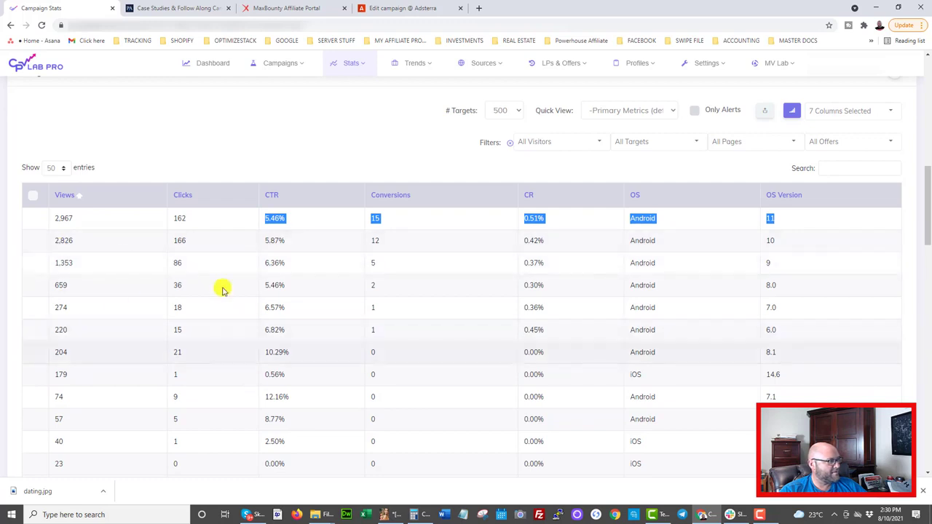
pyautogui.scroll(2, 366, 298)
# Step: Switch to the Edit campaign page in Adsterra, expand the Targeting section and review its browser entries and available targeting types
pyautogui.click(403, 8)
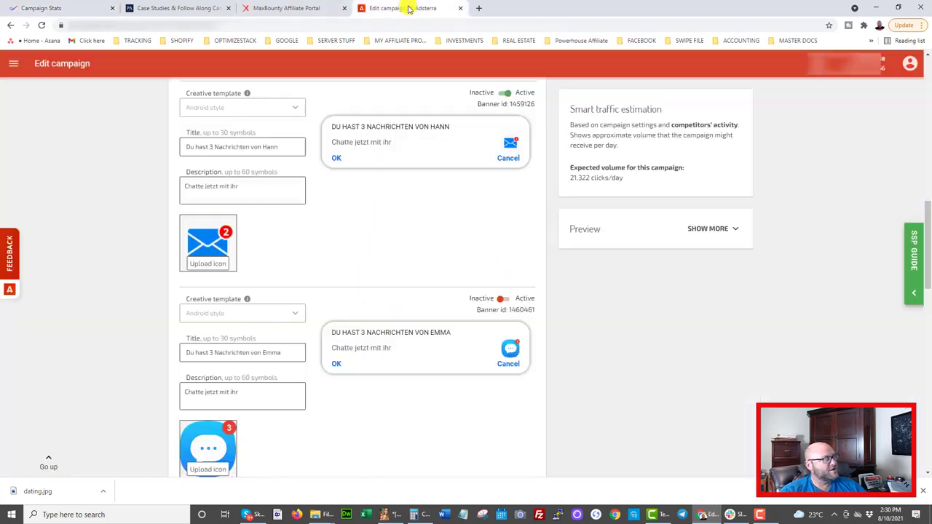
pyautogui.scroll(-8, 279, 302)
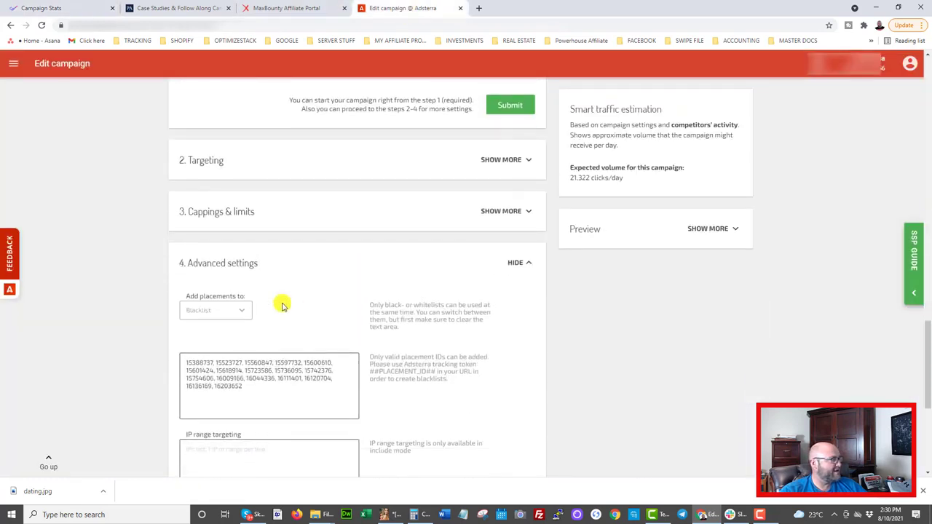
pyautogui.scroll(-3, 255, 320)
pyautogui.scroll(4, 263, 329)
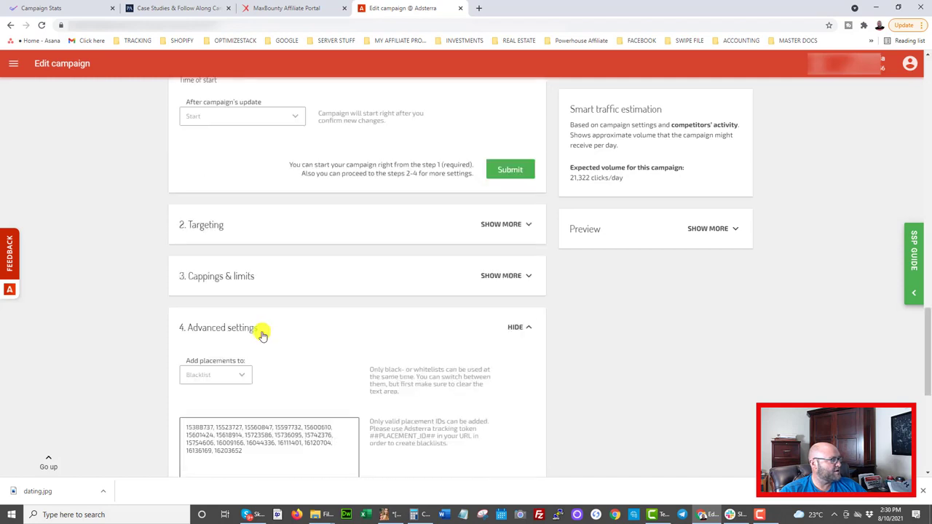
pyautogui.click(204, 228)
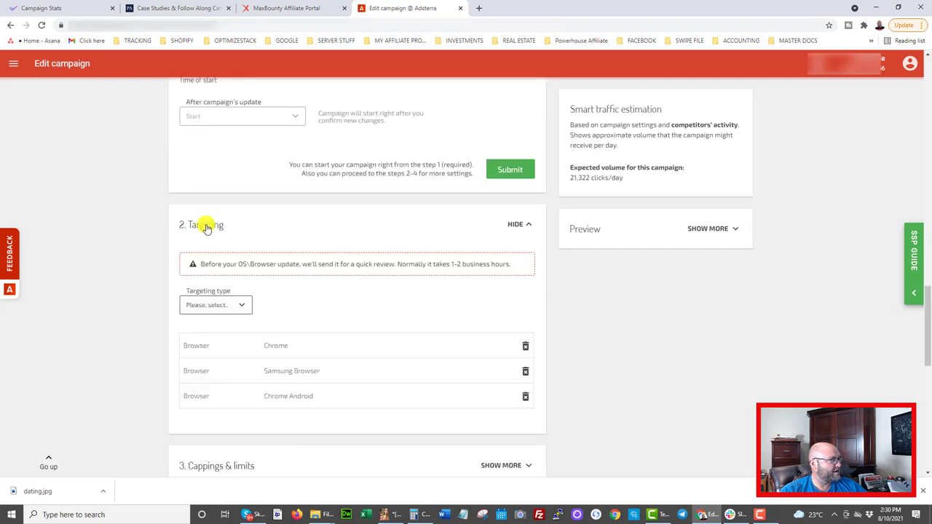
pyautogui.click(213, 308)
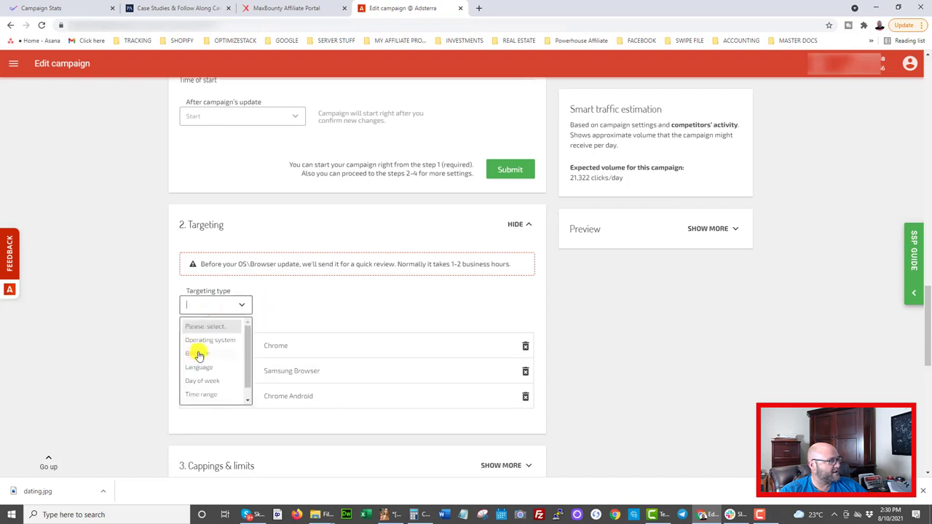
pyautogui.click(358, 321)
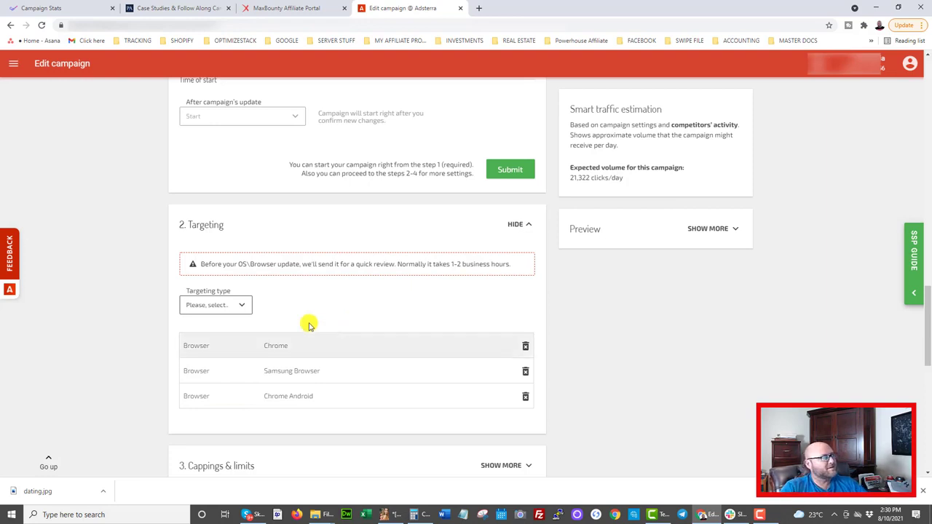
# Step: Switch to Campaign Stats in CPV Lab Pro, open the Target Performance column choices and review the OS and OS Version breakdown
pyautogui.click(44, 8)
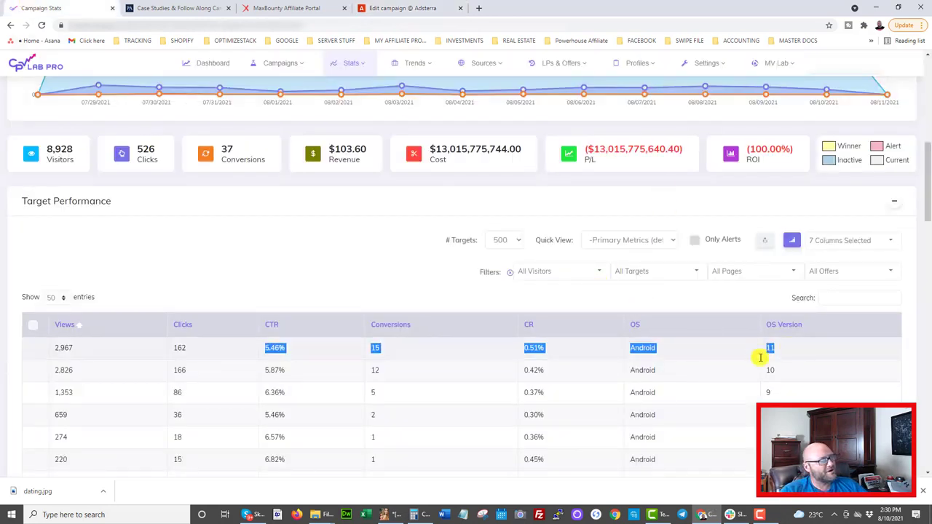
pyautogui.click(827, 242)
pyautogui.click(819, 311)
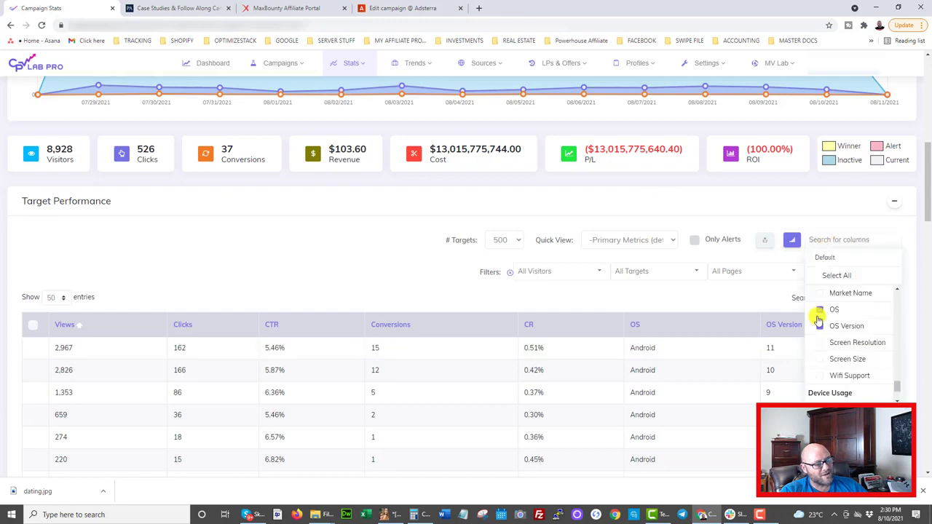
pyautogui.click(820, 310)
pyautogui.scroll(-2, 308, 292)
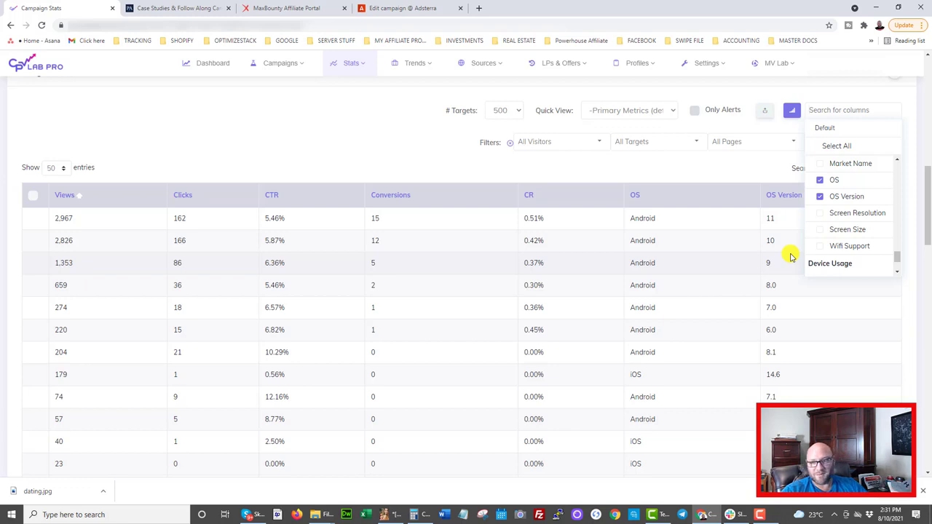
pyautogui.scroll(3, 596, 324)
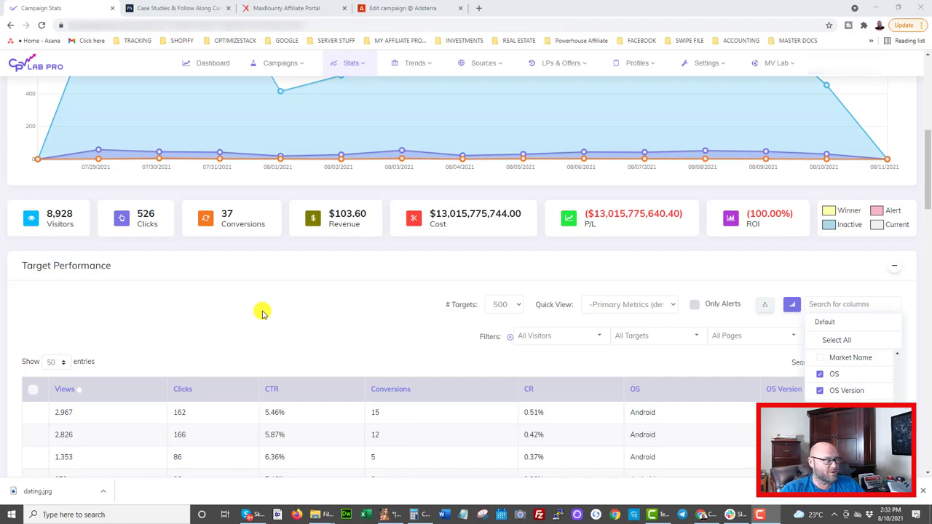
# Step: Look through the available Target Performance columns, including Campaign Data, Custom Tokens, Revenue Data and Referrers
pyautogui.scroll(-1, 263, 313)
pyautogui.scroll(-3, 844, 350)
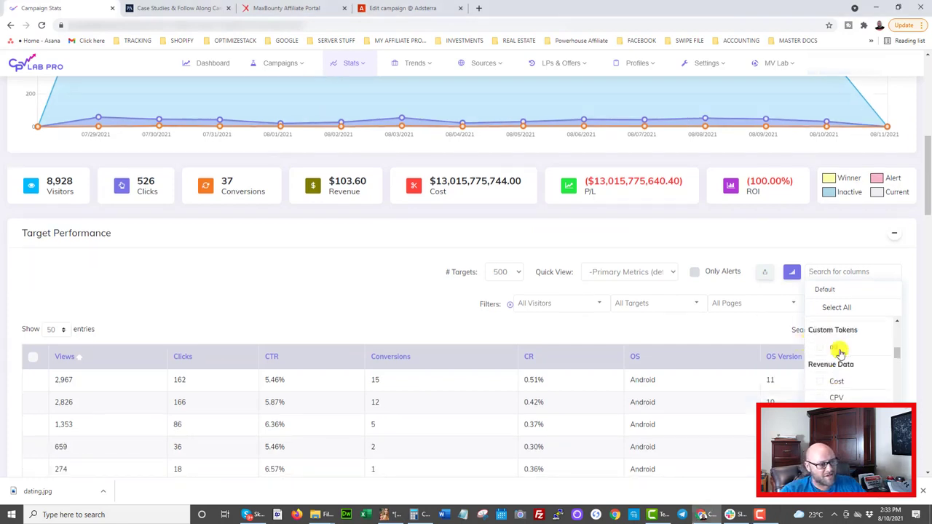
pyautogui.scroll(6, 844, 355)
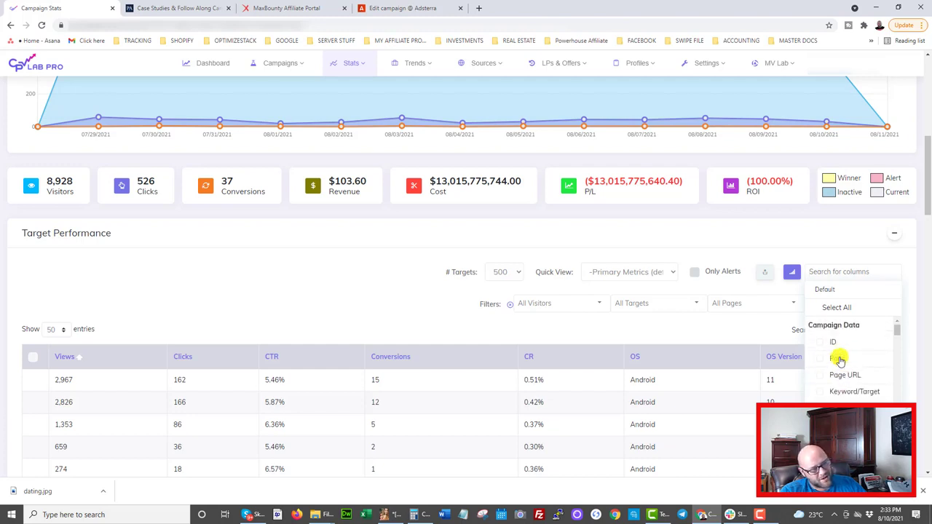
pyautogui.scroll(-10, 839, 361)
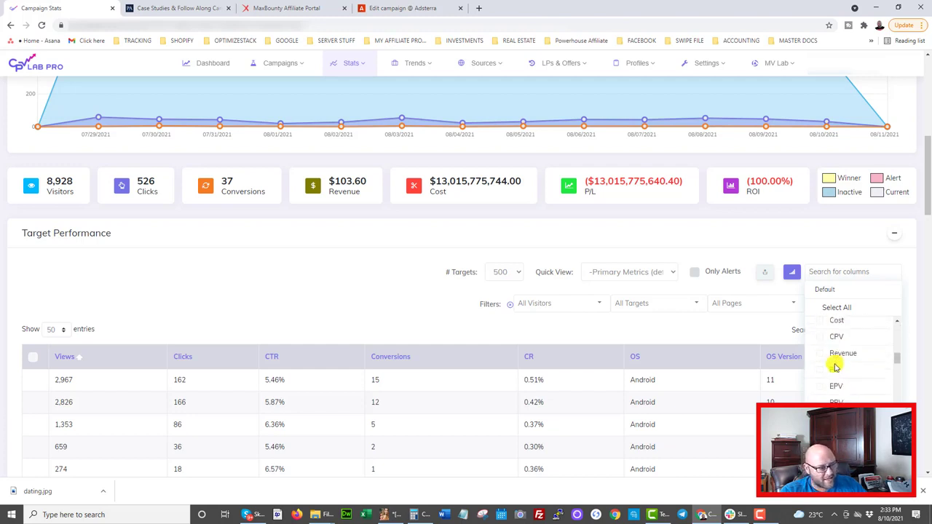
pyautogui.scroll(3, 841, 375)
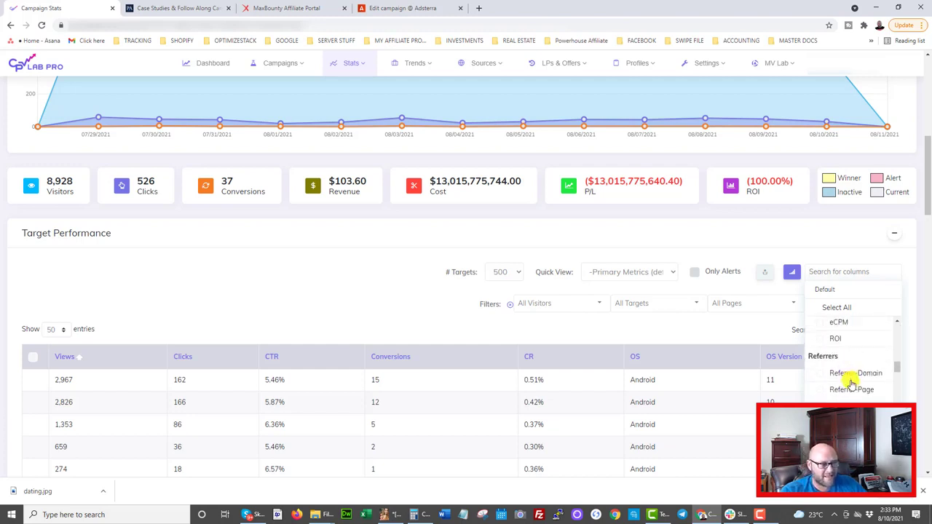